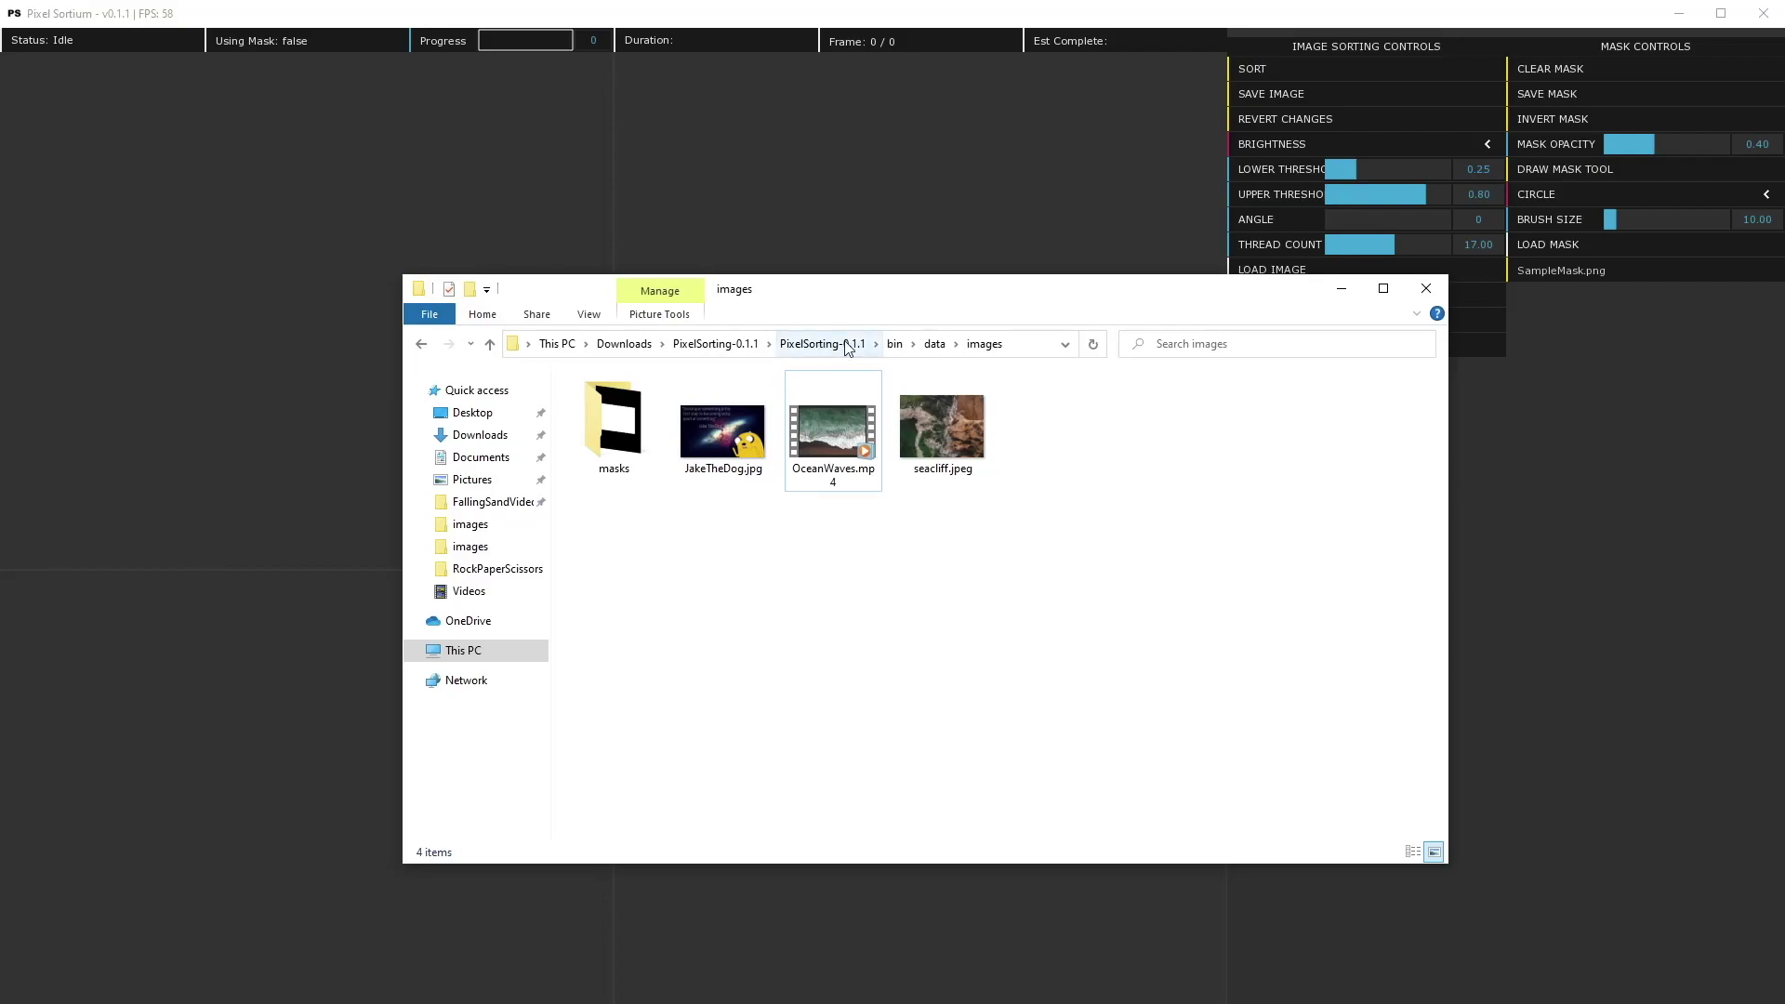
Step: Examine the bin folder containing PixelSorting.exe and the sample media files in its data/images folder
click(895, 344)
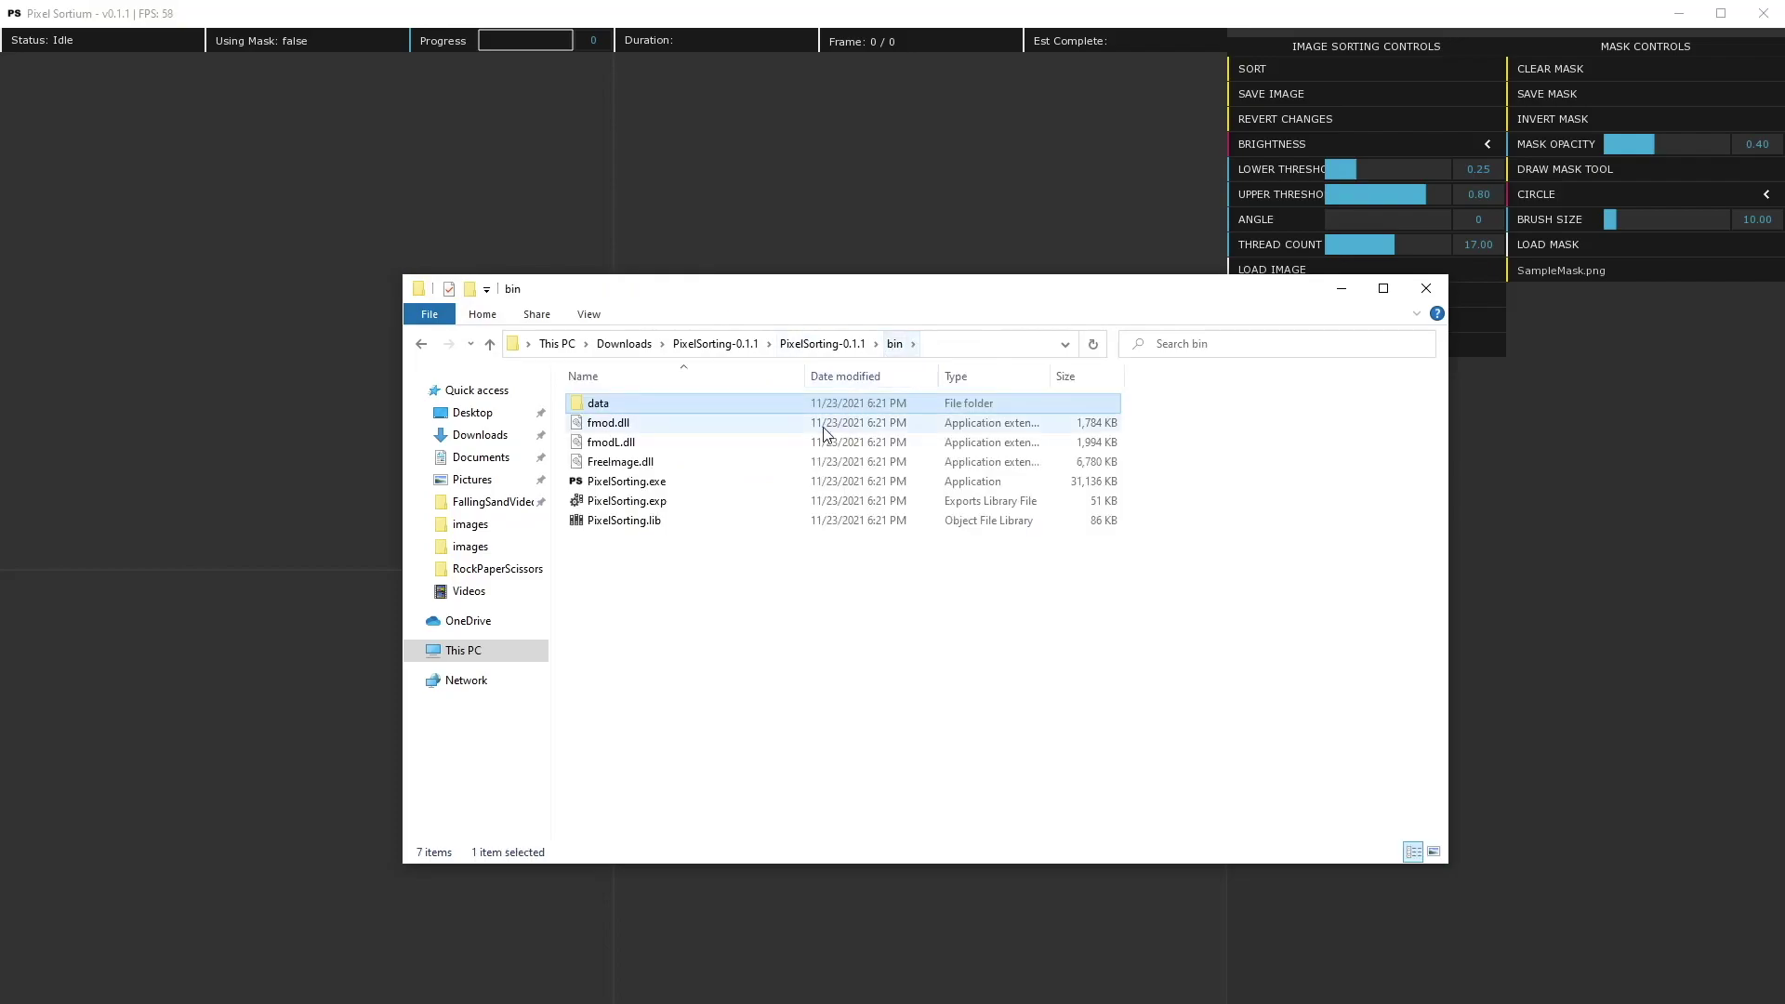
click(683, 483)
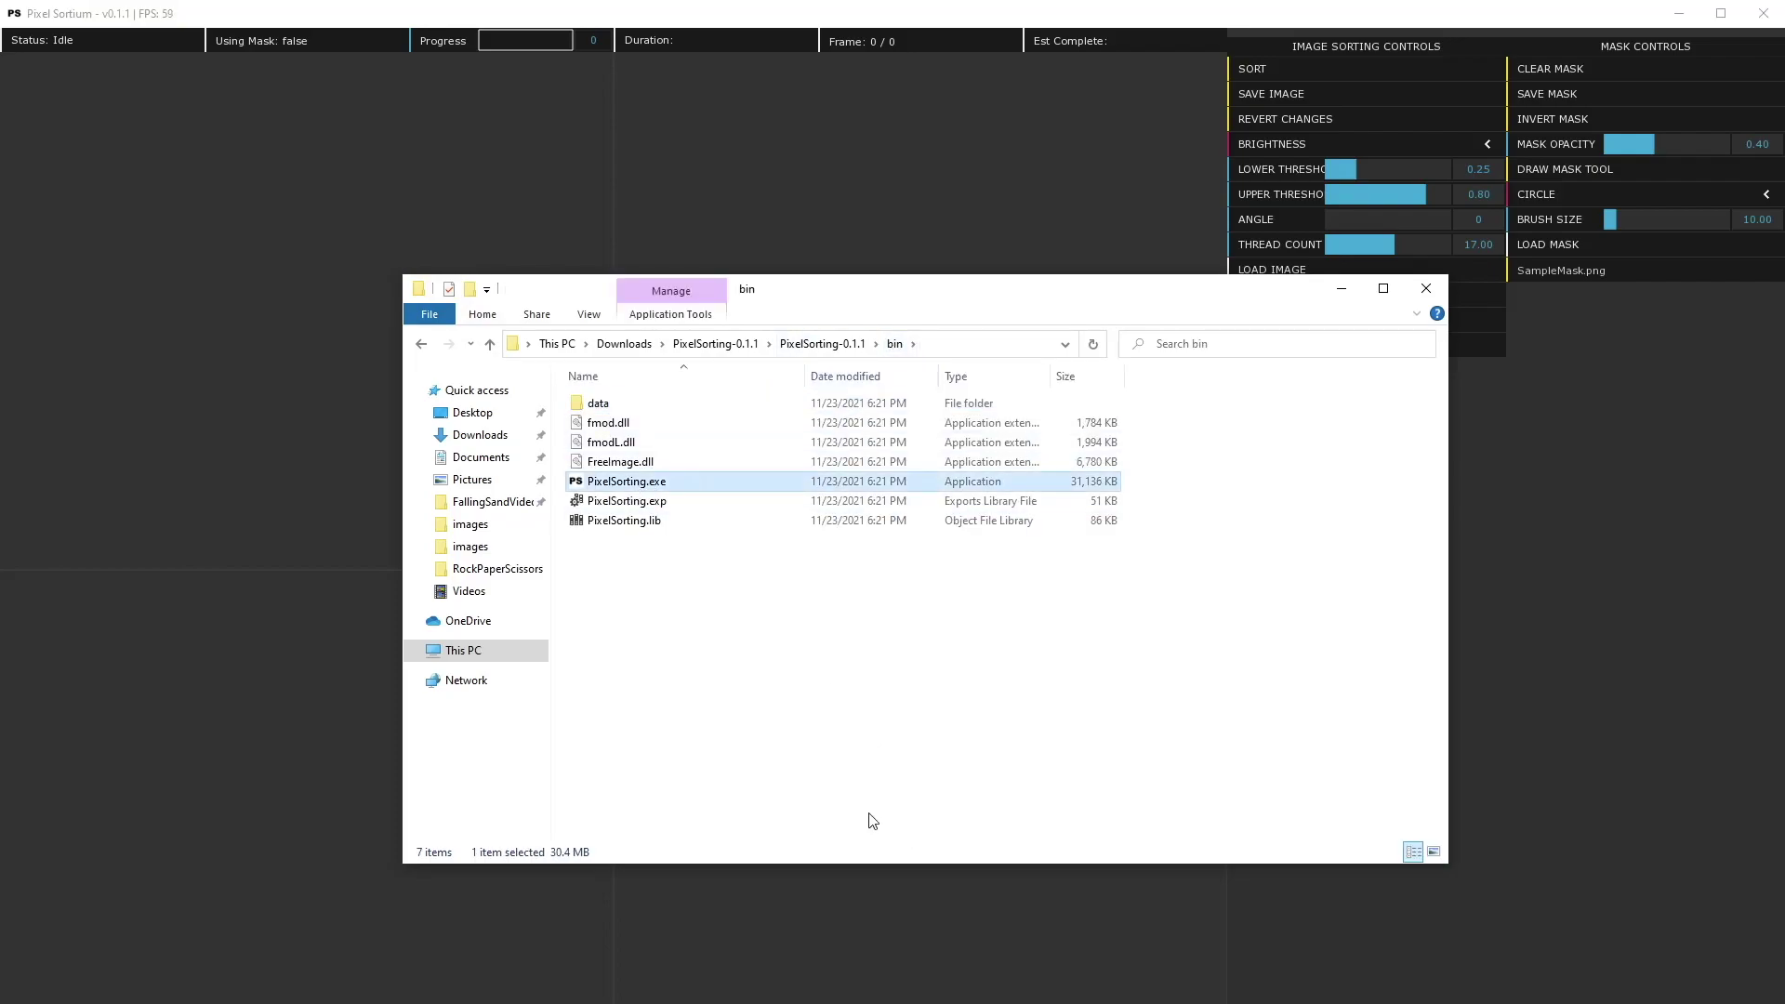
double_click(692, 407)
double_click(639, 403)
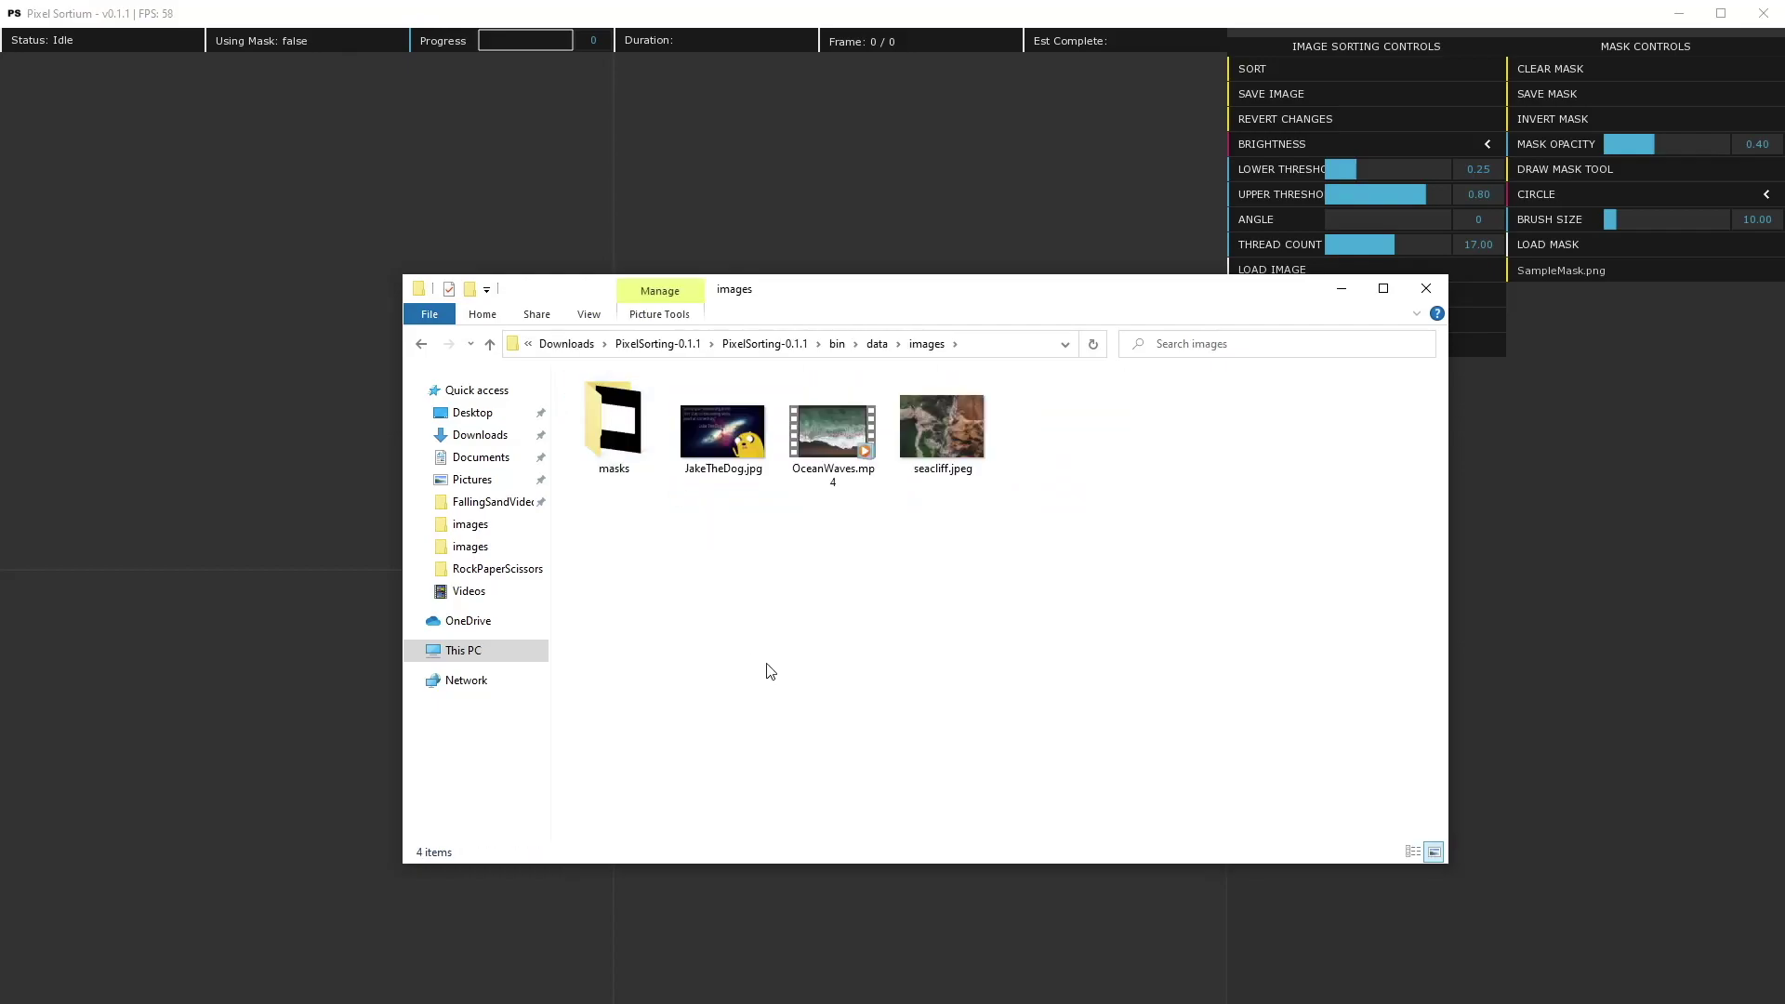
drag(1157, 721, 730, 429)
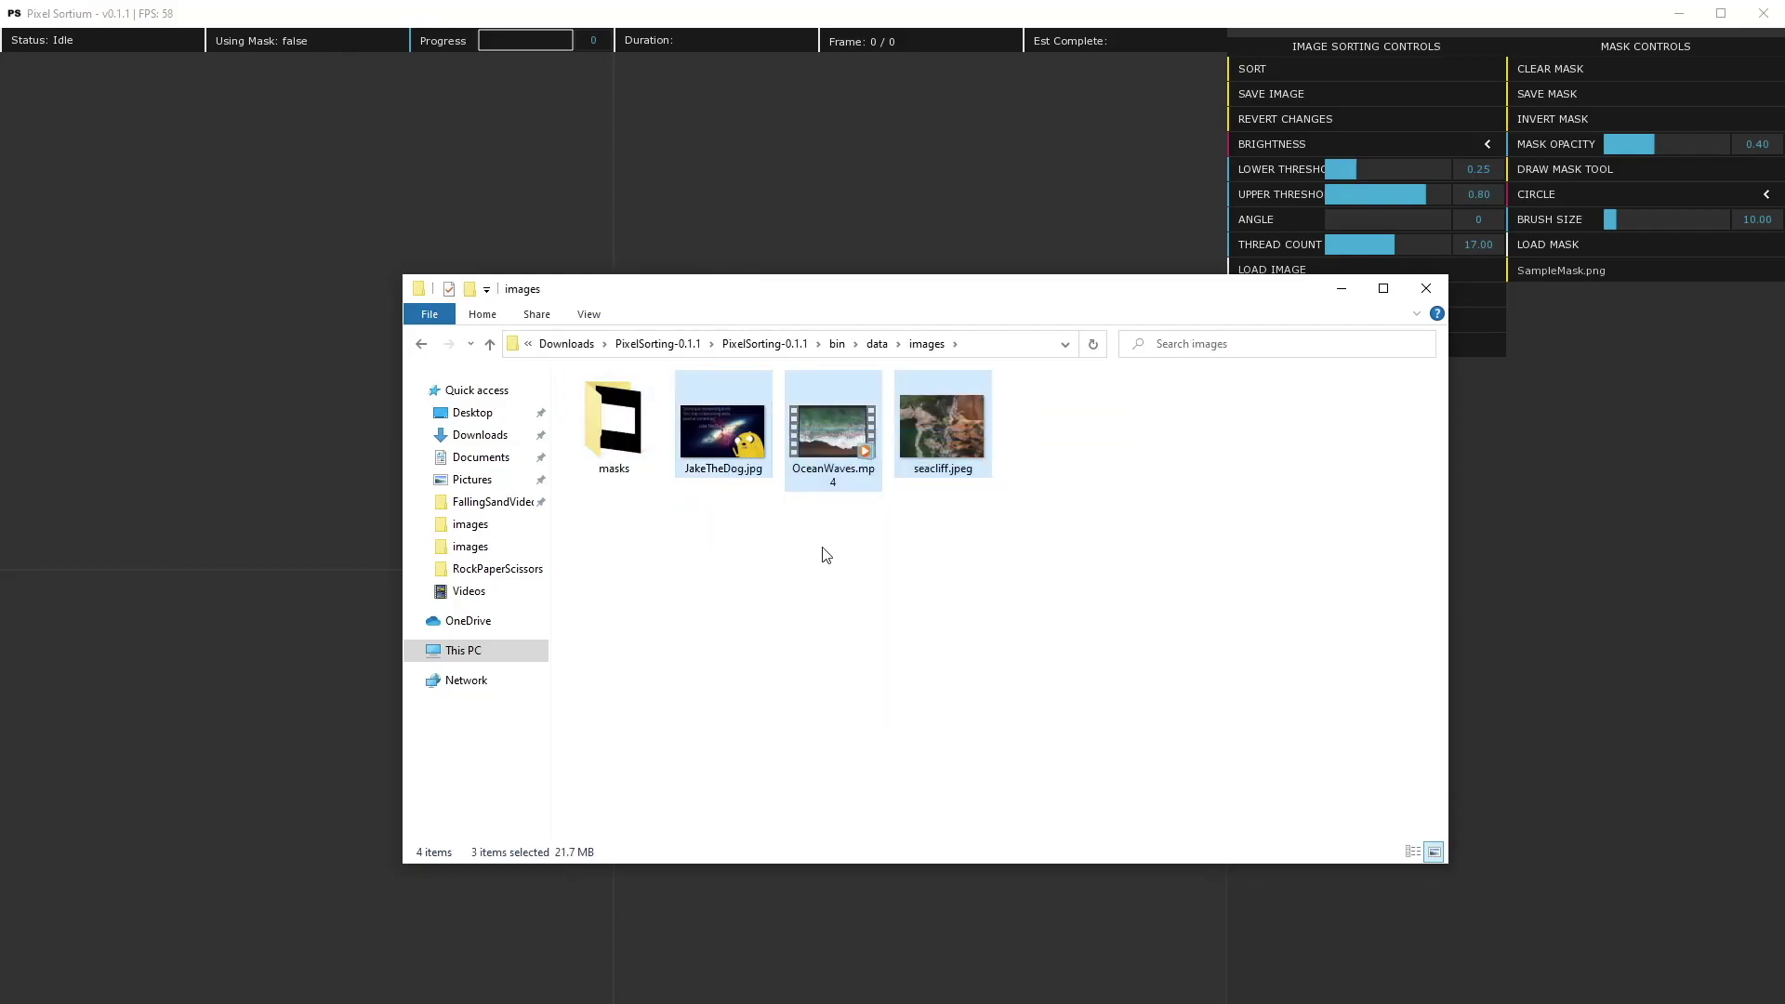
click(941, 665)
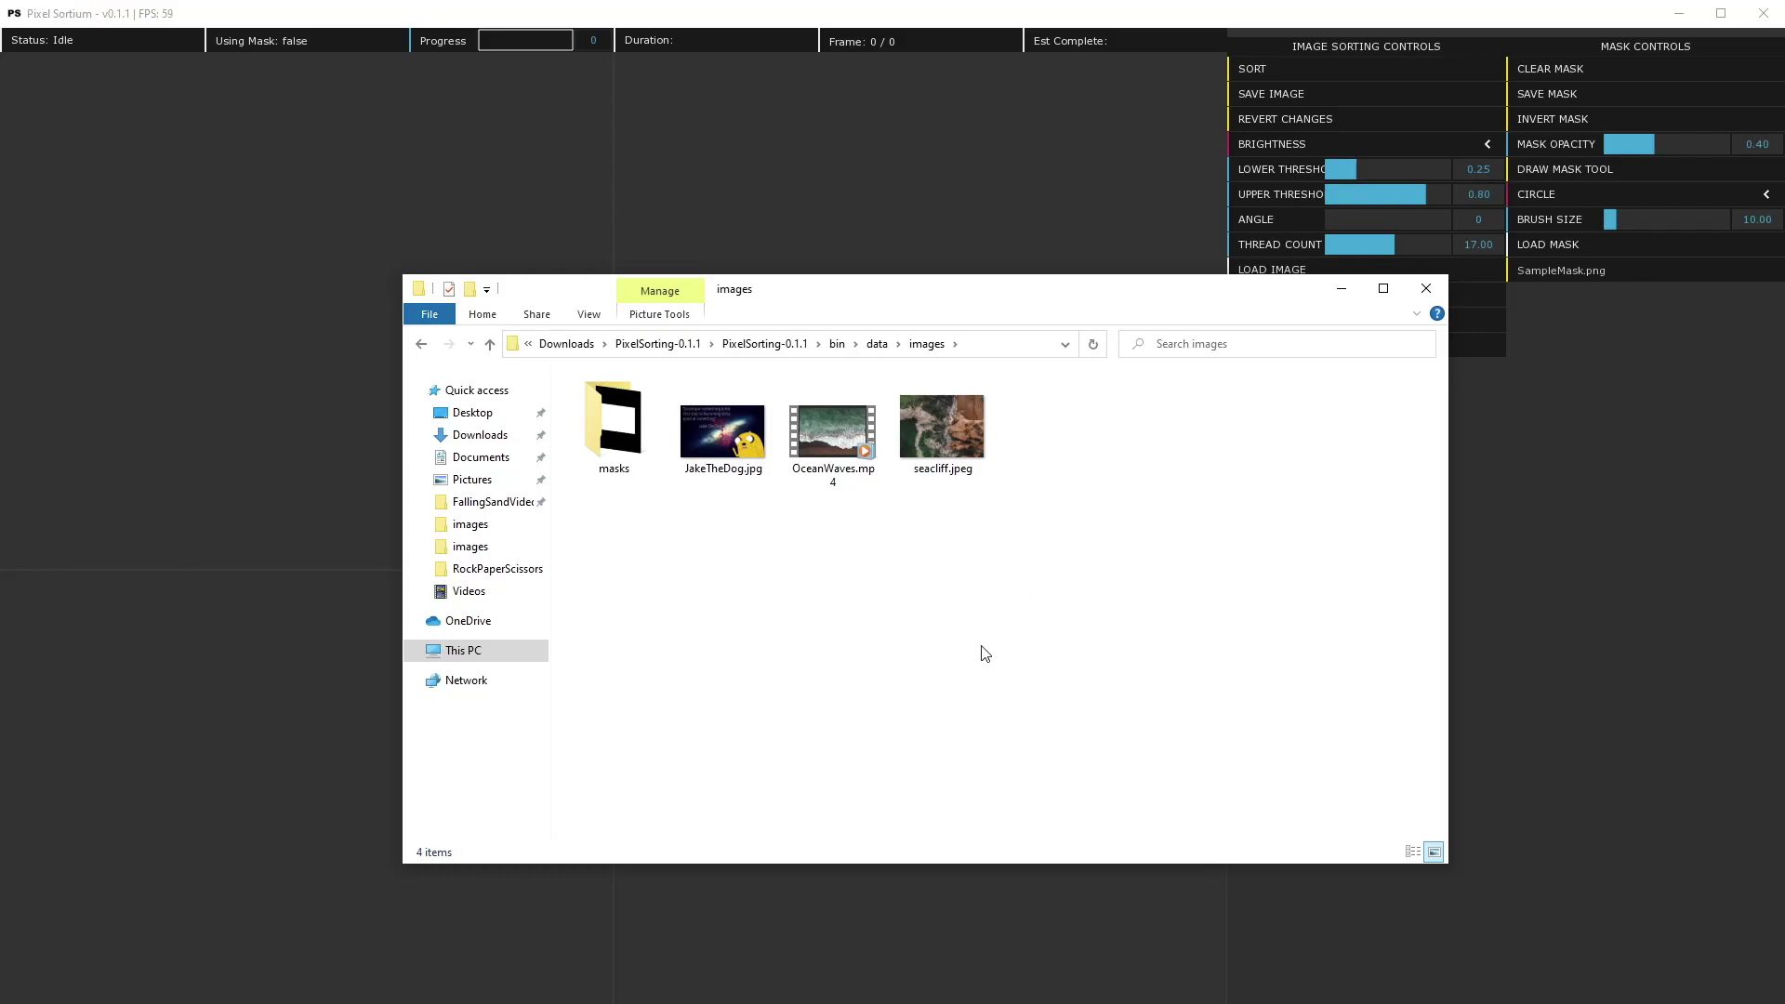
Step: Switch to Pixel Sortium, load JakeTheDog.jpg and sort its pixels
click(1514, 506)
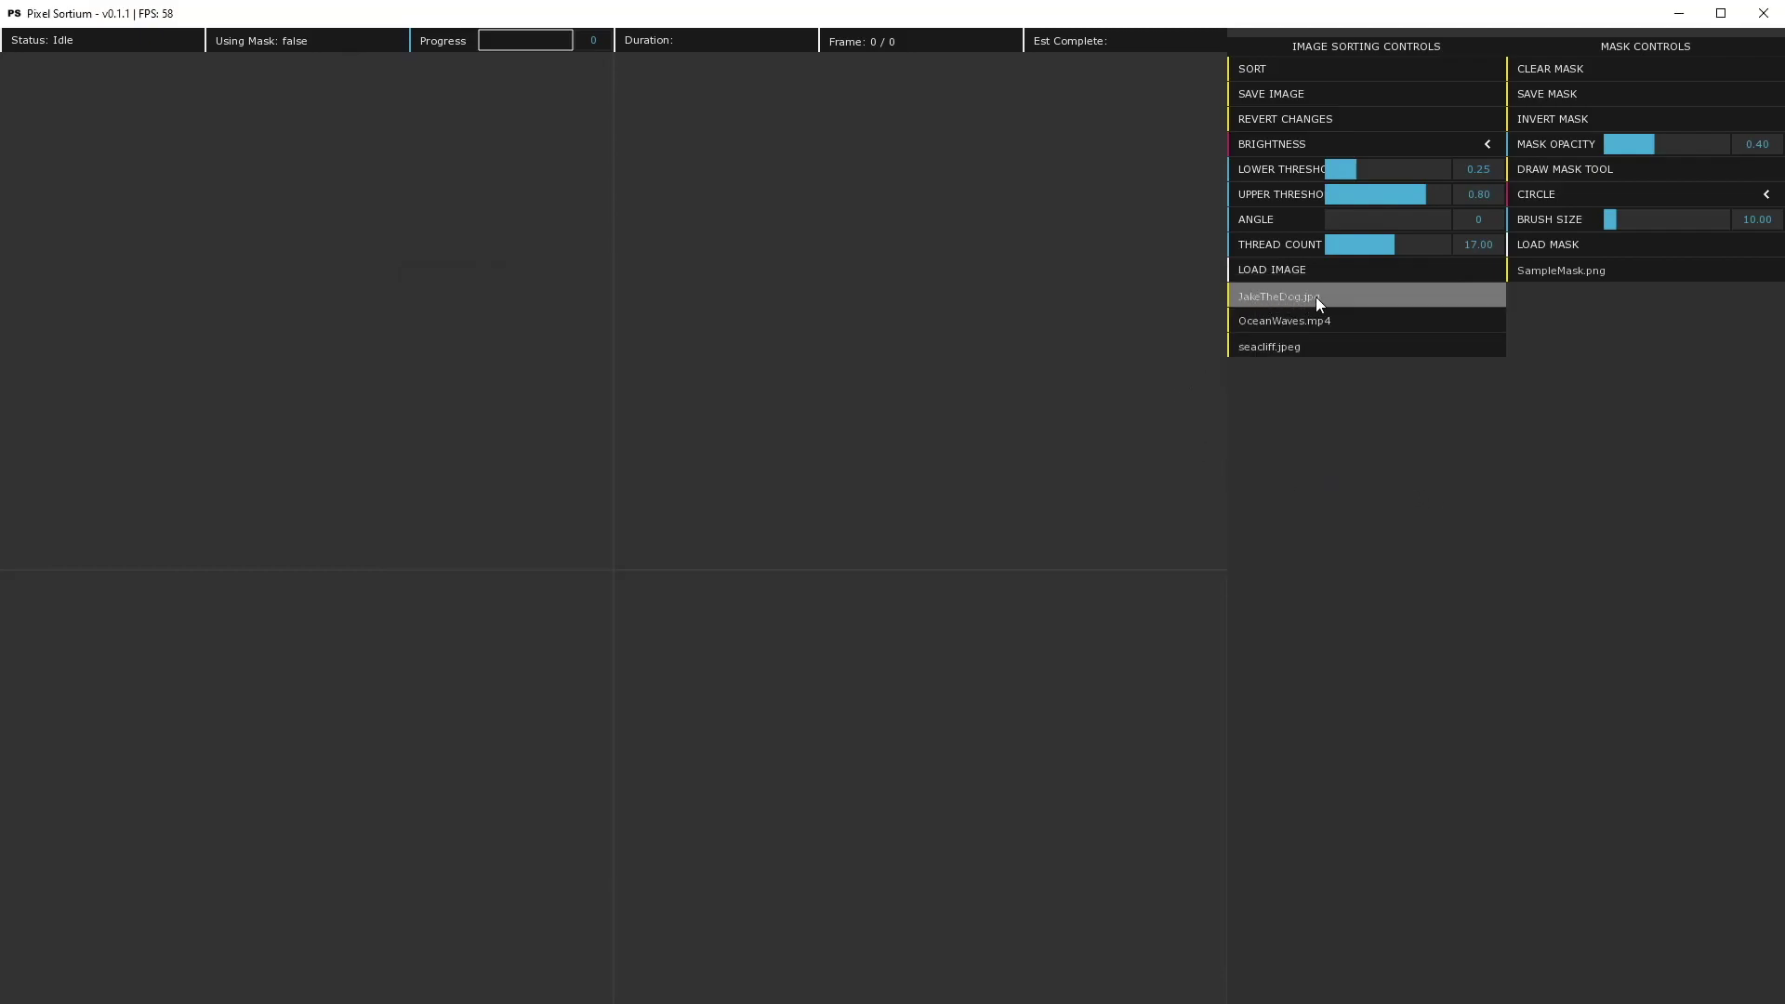
click(1420, 301)
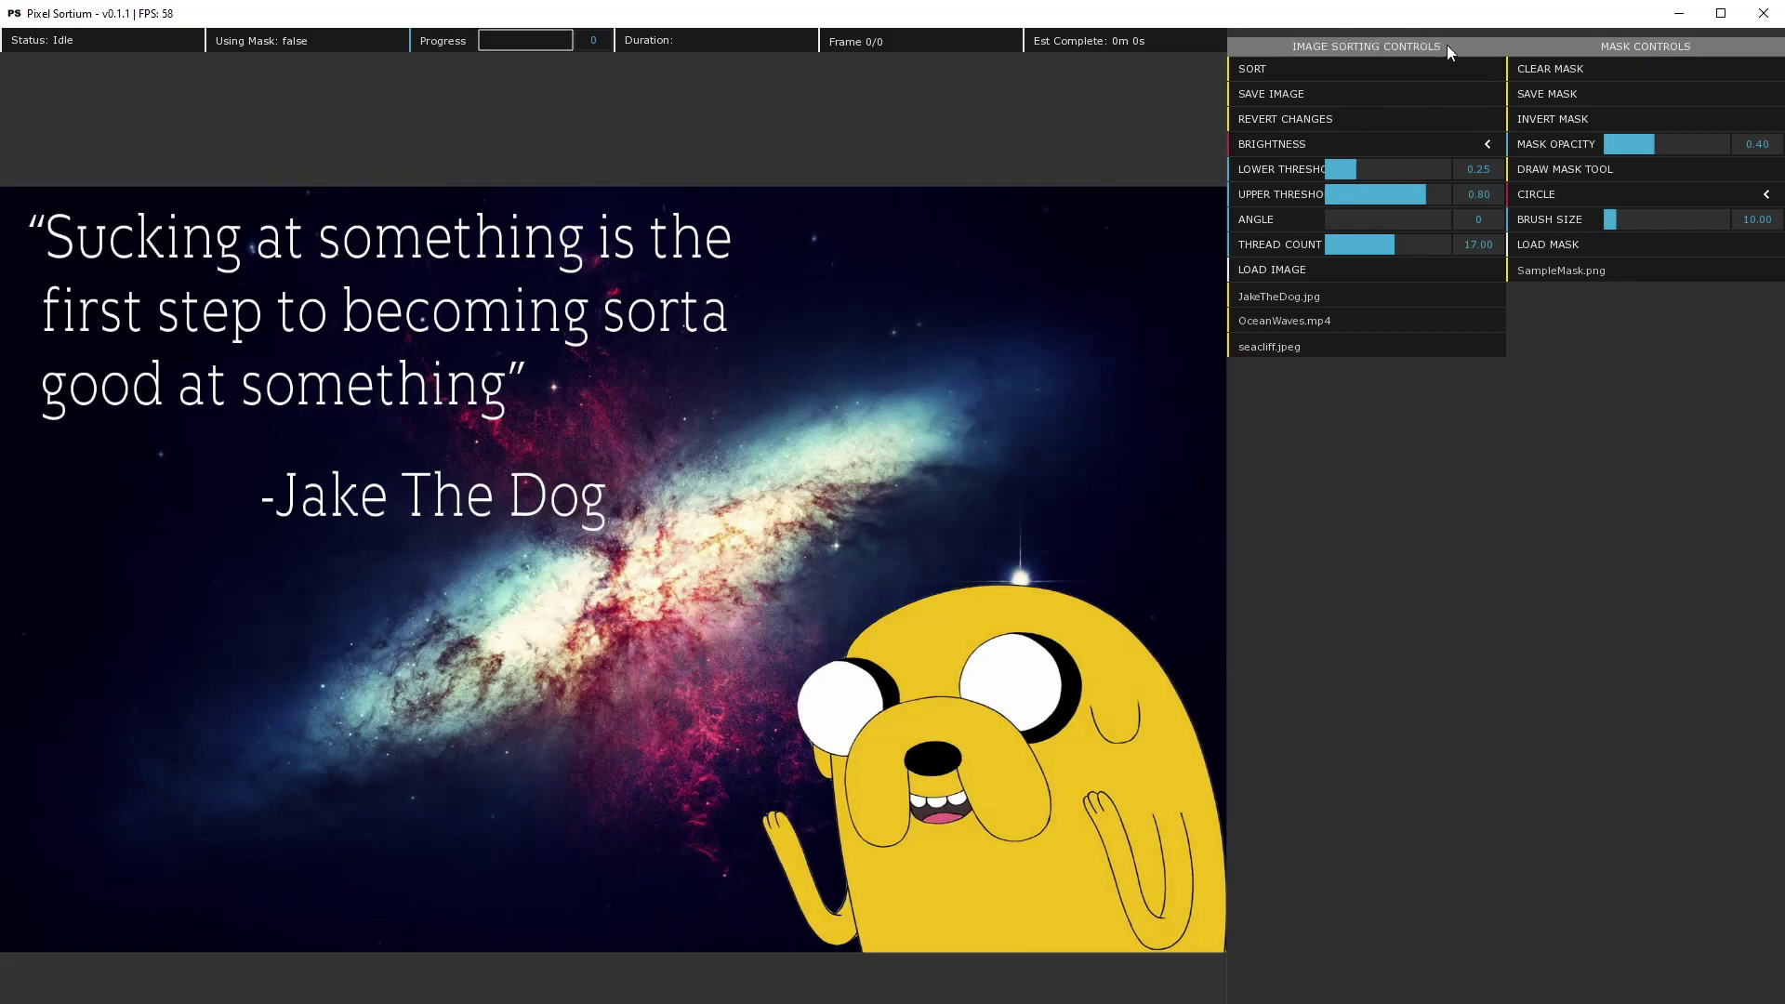
click(1342, 68)
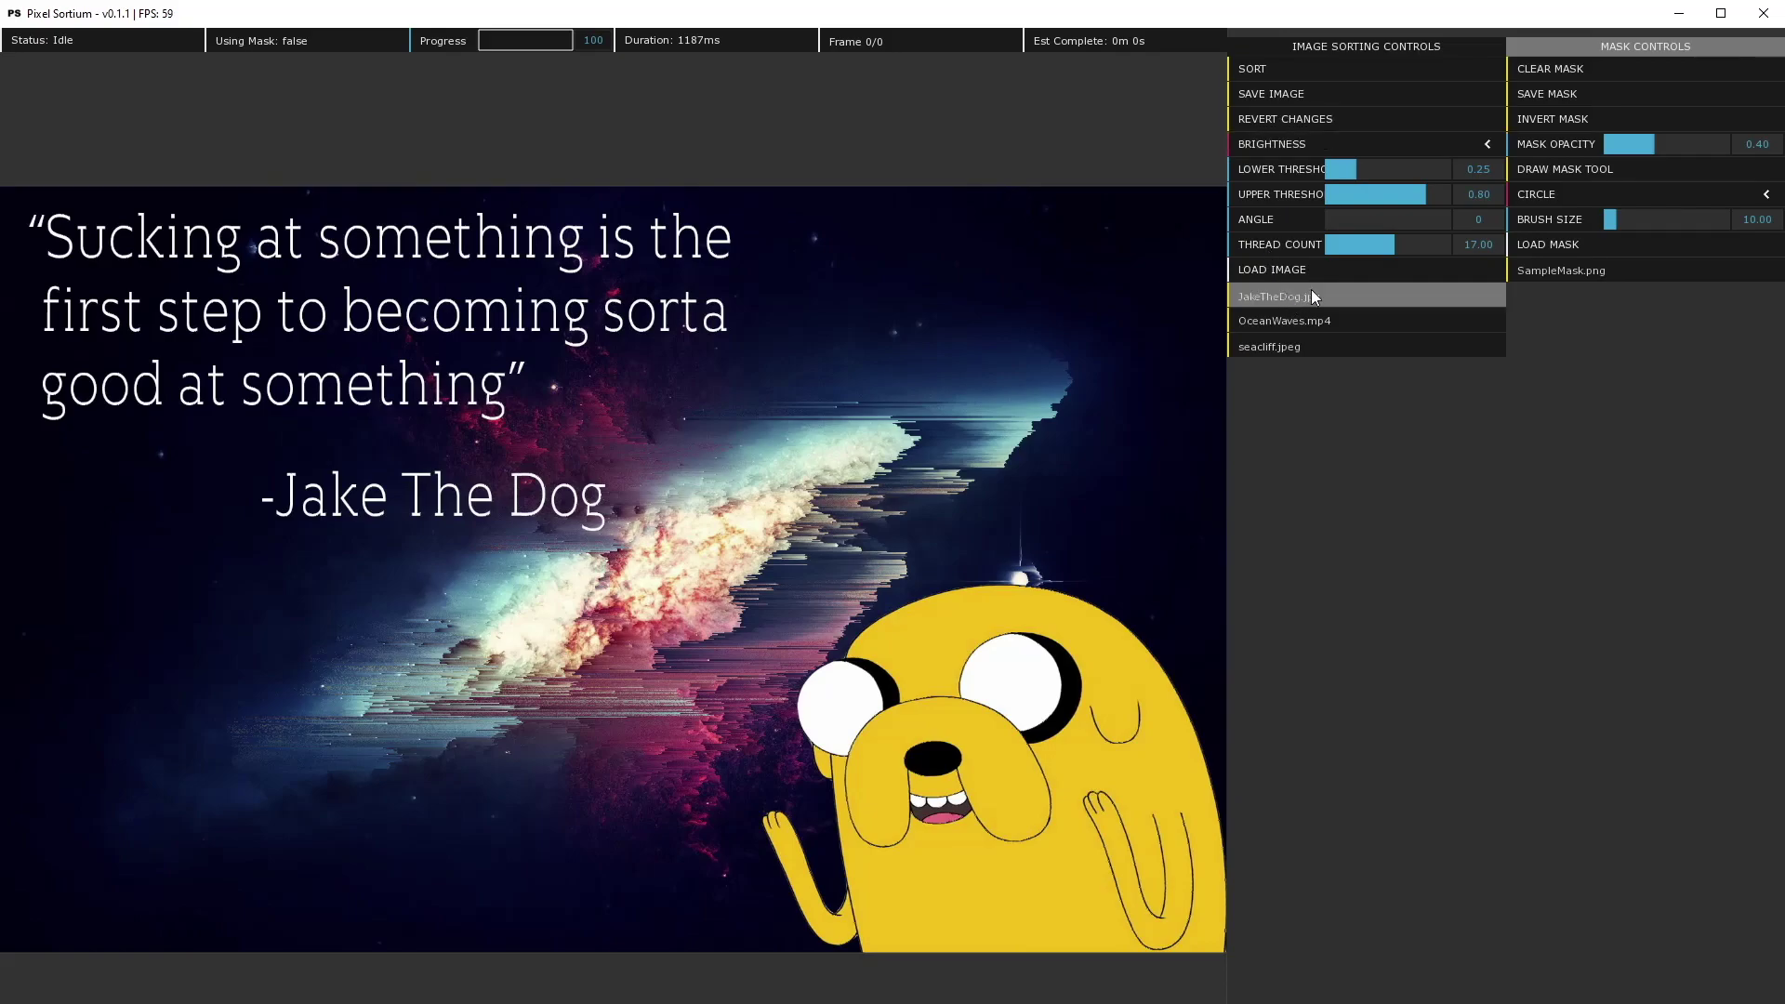
Step: Revert the sort on the Jake The Dog image and choose Brightness as the sorting criterion
click(1290, 120)
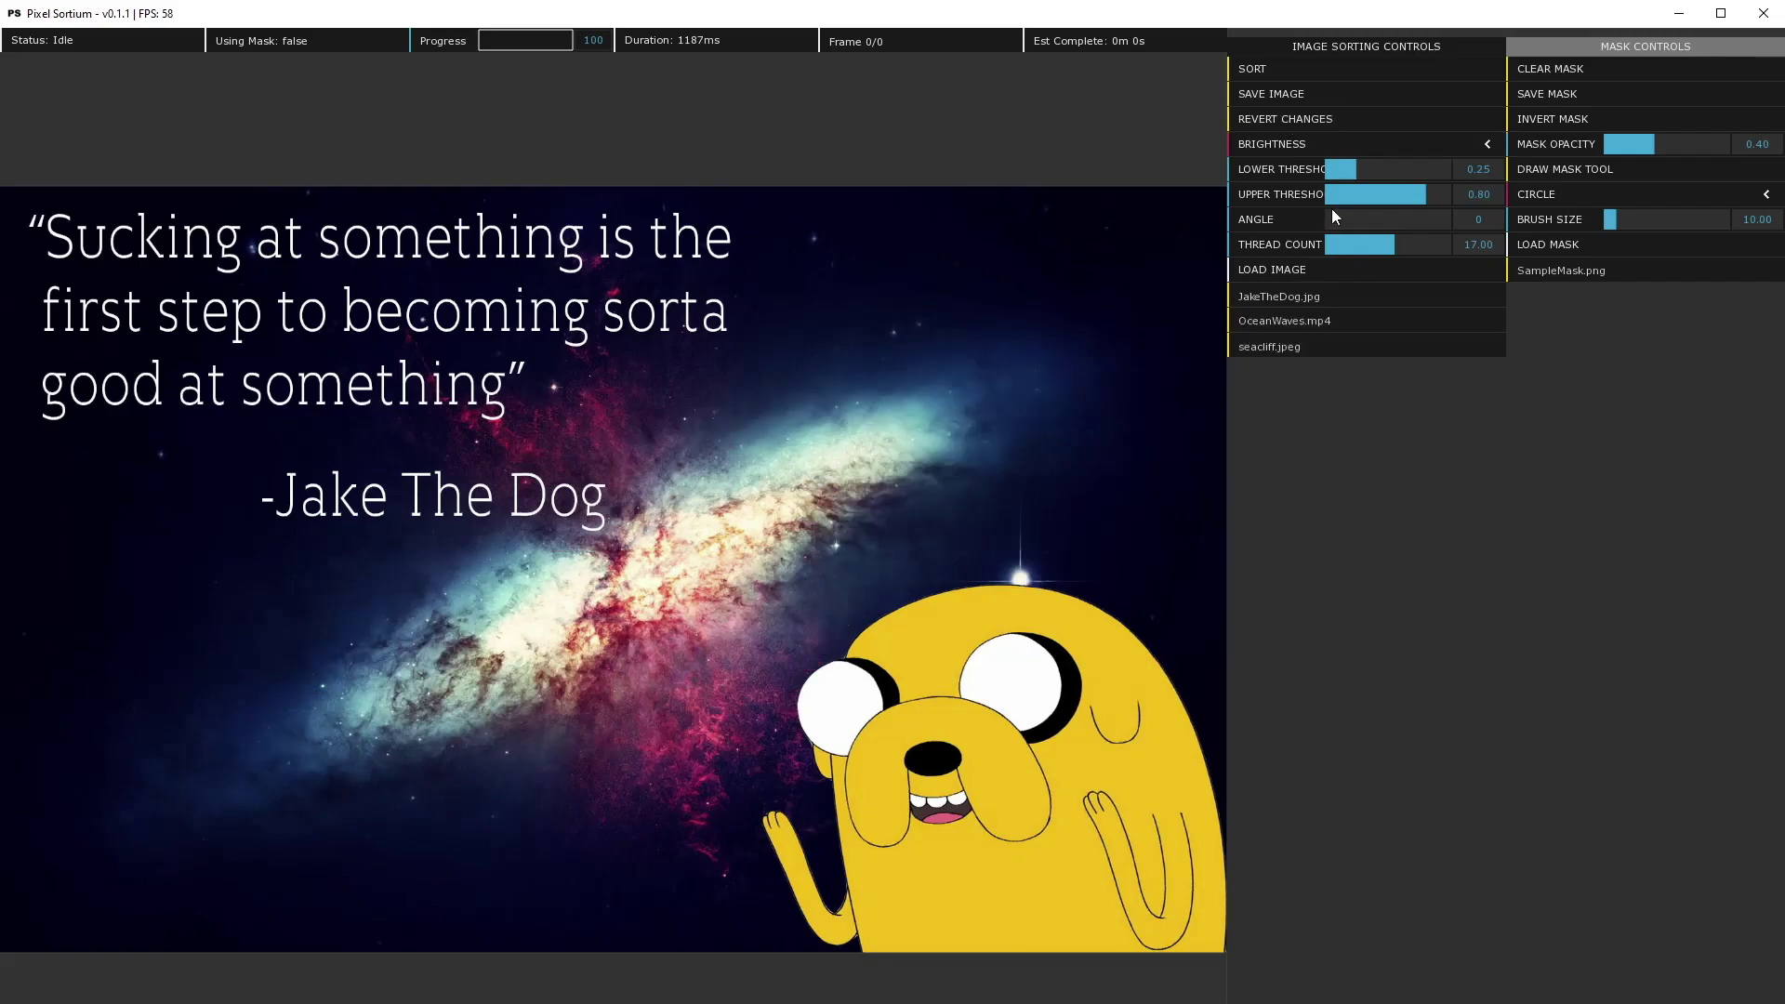
click(1301, 146)
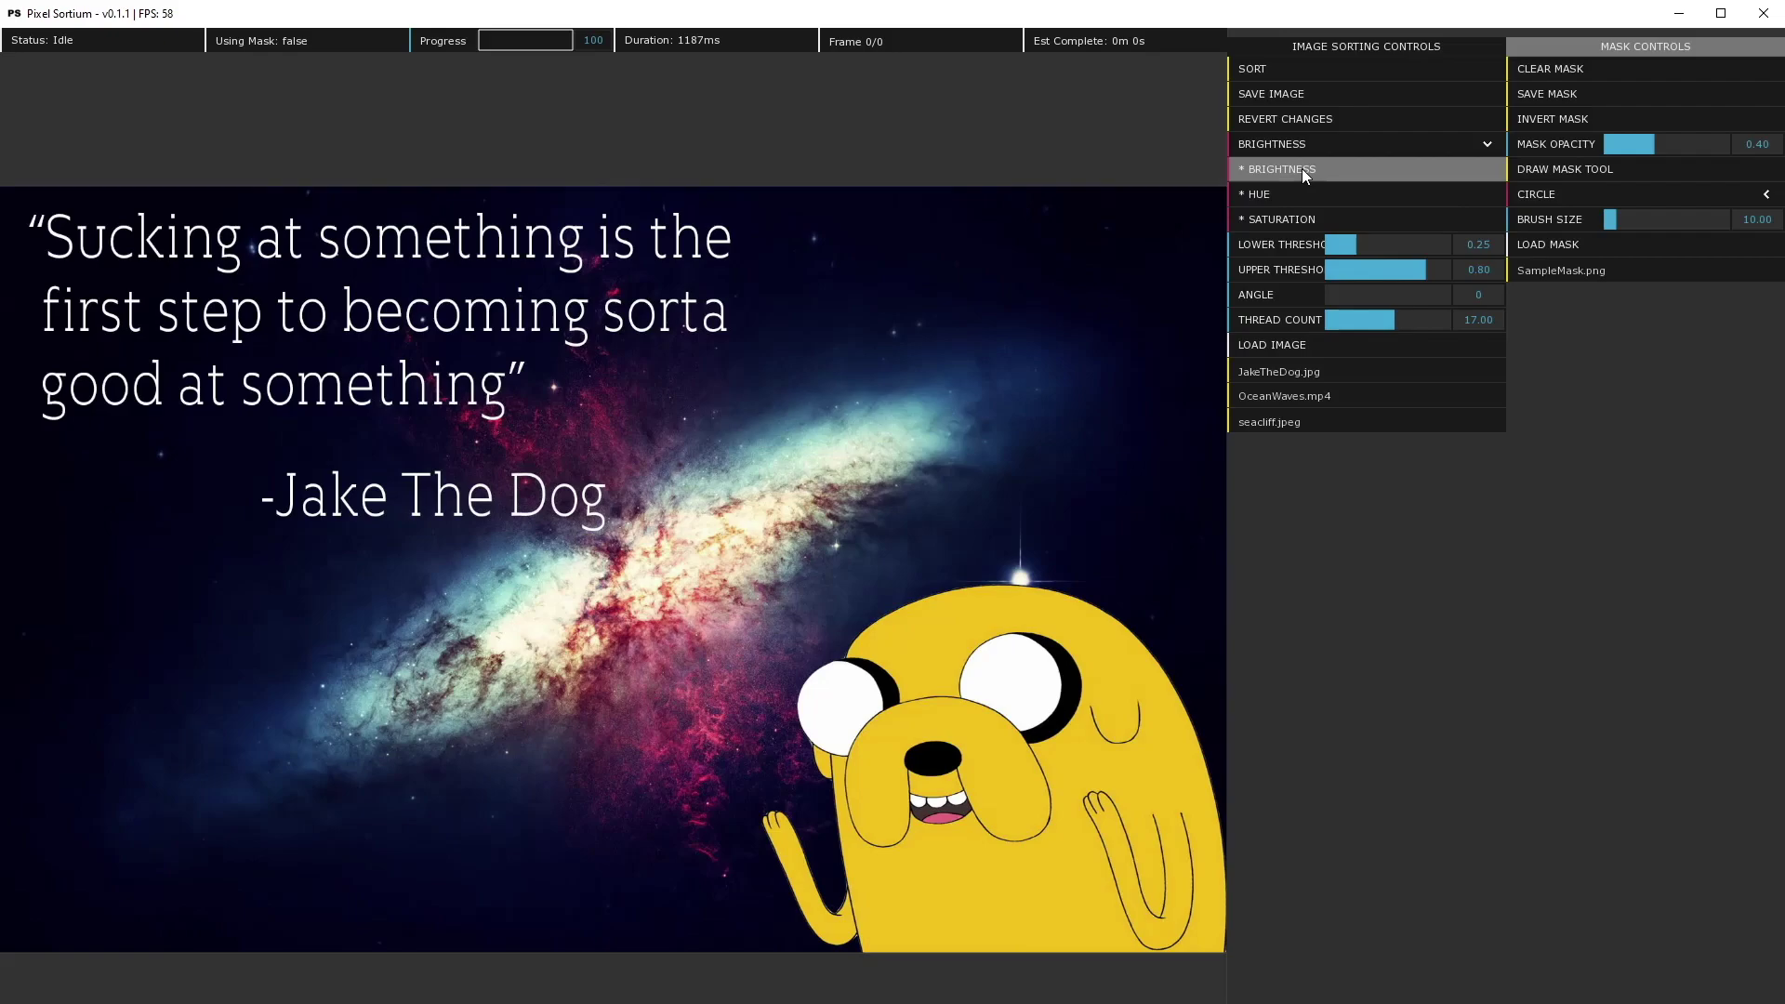
click(1302, 169)
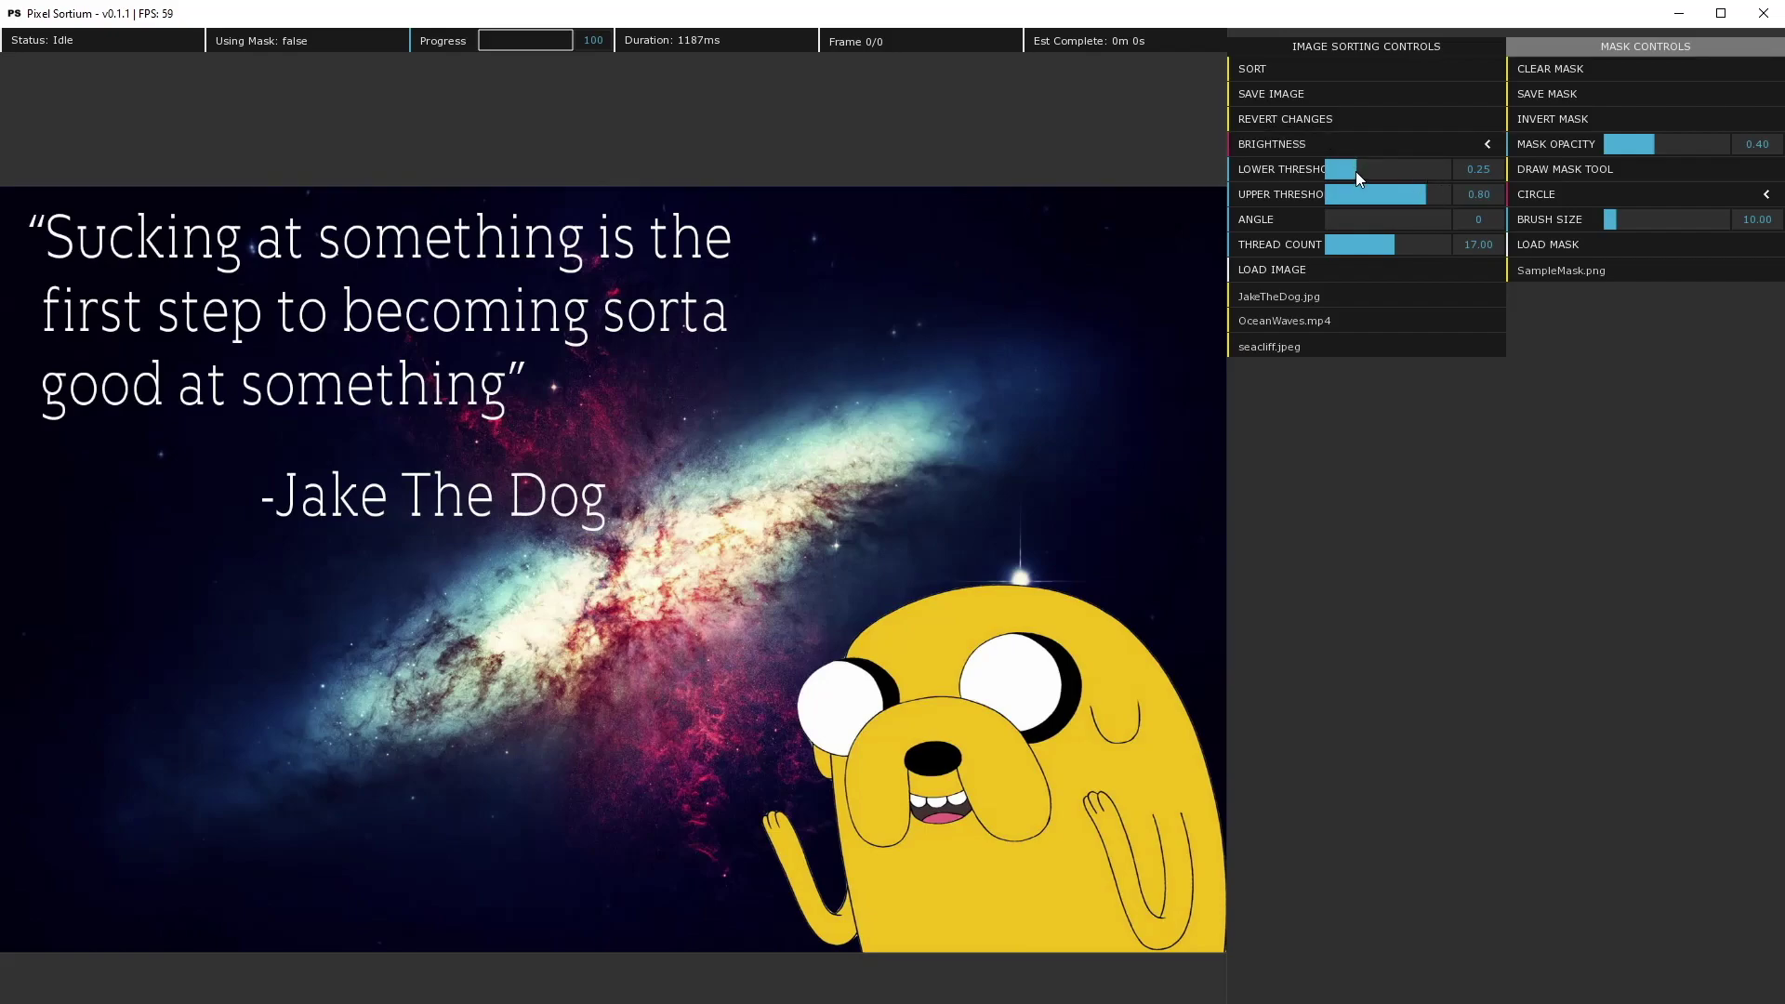
Step: Try sorting the image with the lower threshold at 0 and the upper threshold at 1, and revert the result
drag(1337, 171, 1327, 173)
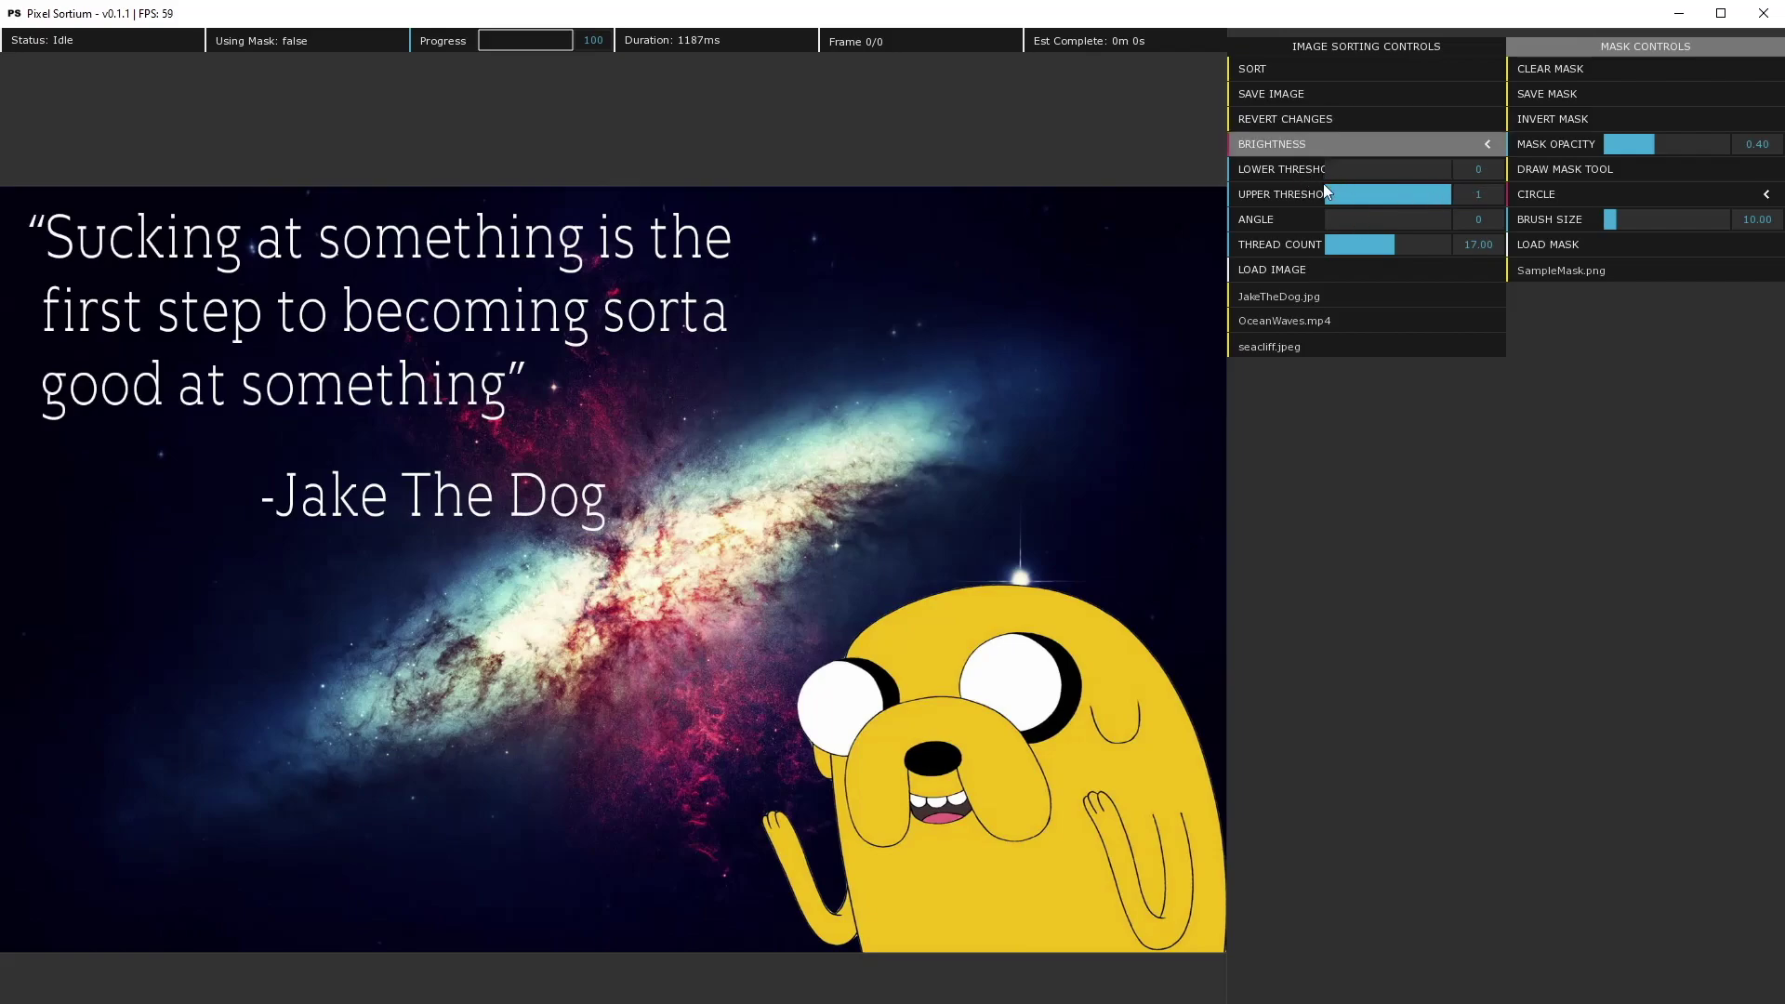
click(1292, 70)
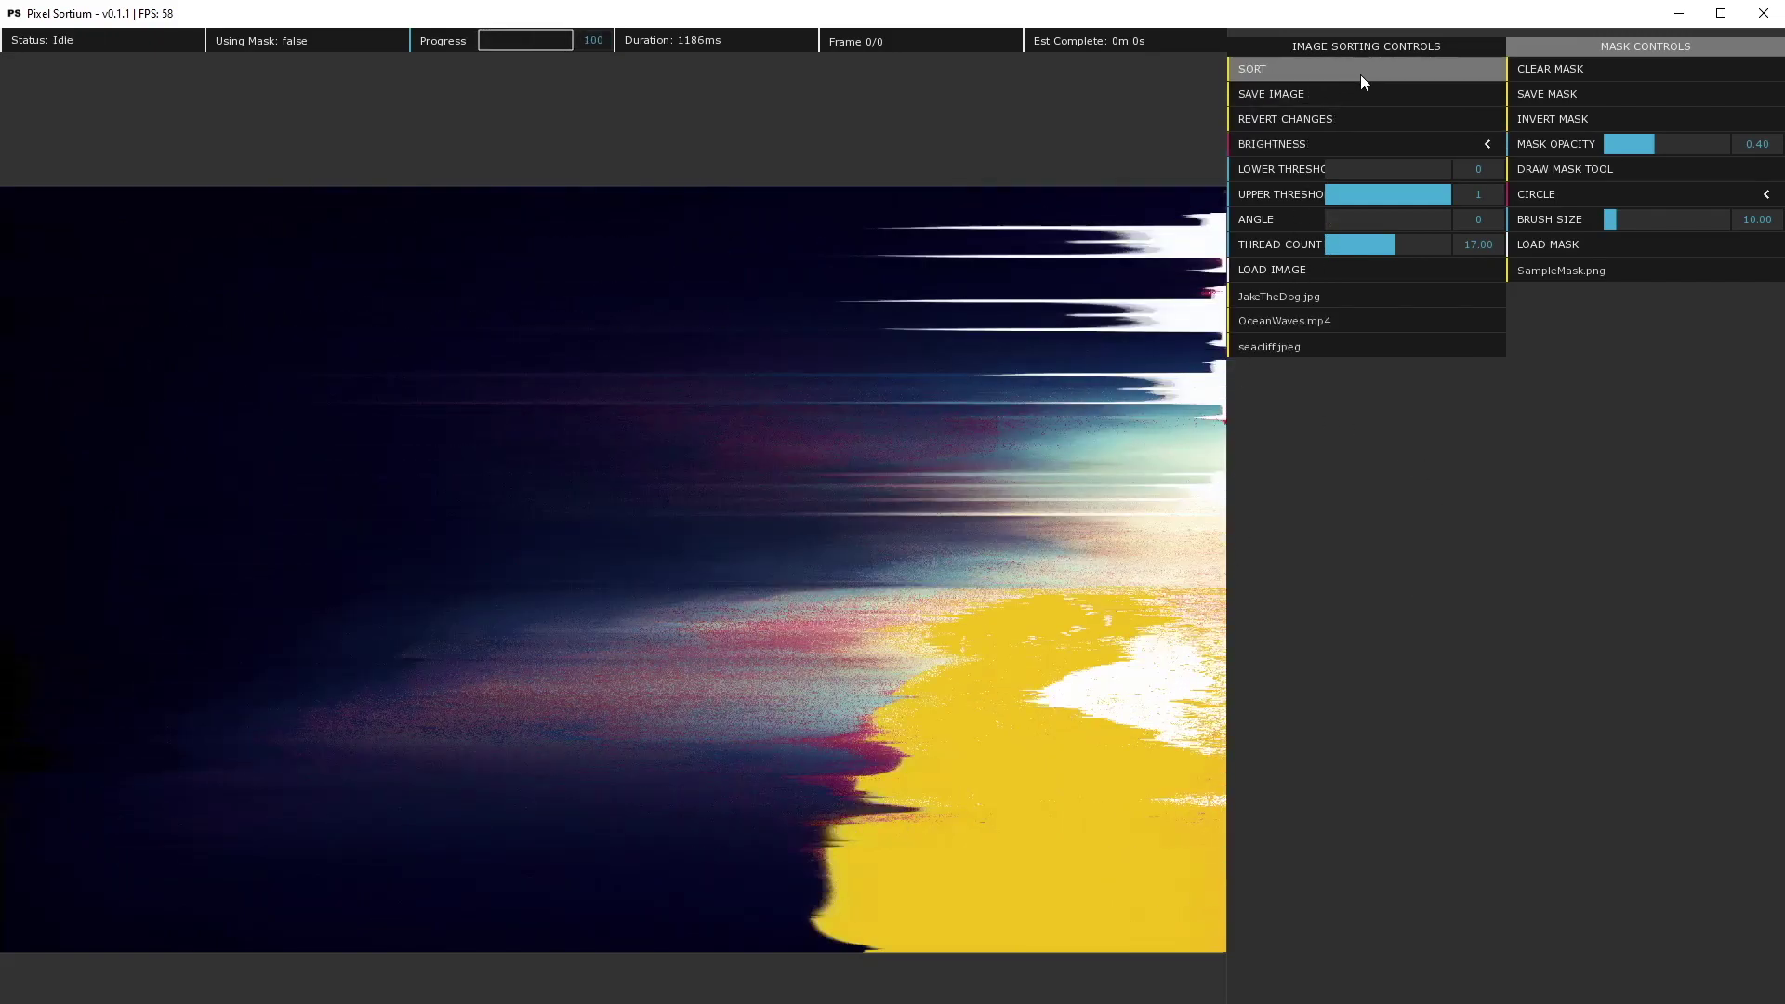
click(1307, 120)
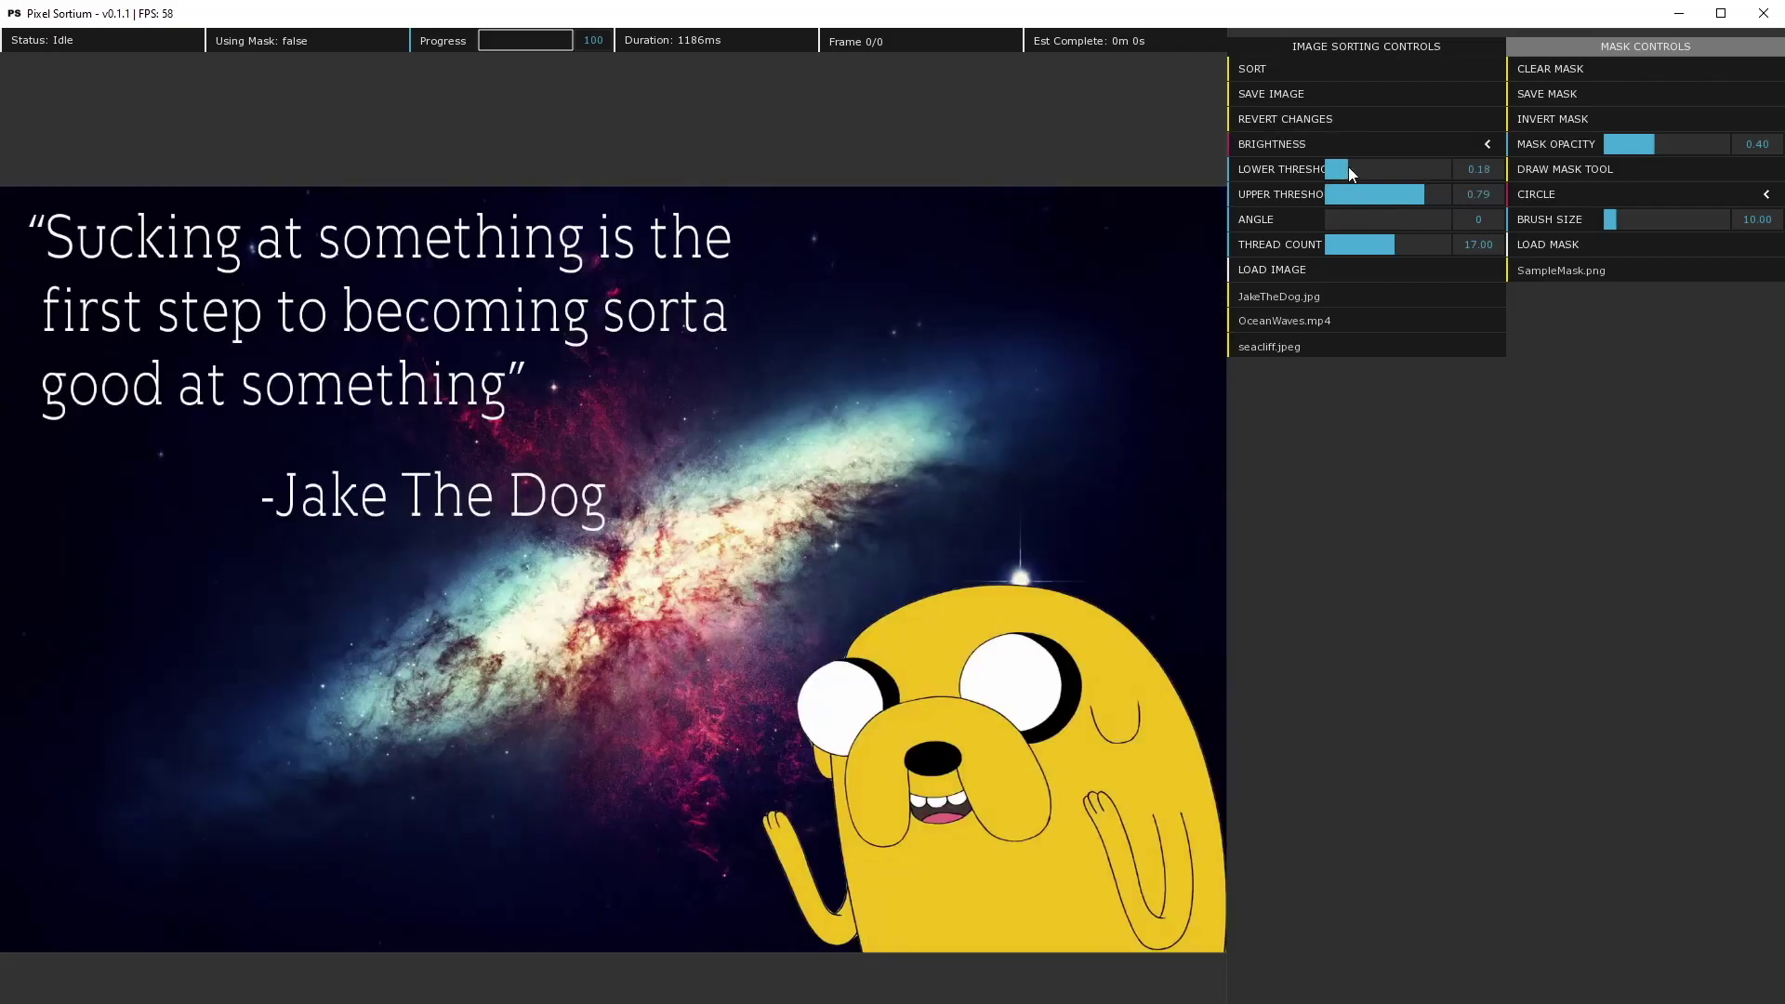
Step: Set the lower threshold to 0.23, the upper threshold to 0.79 and the sorting angle to 50
mouse_move(1348, 218)
mouse_down()
mouse_move(1376, 219)
mouse_move(1342, 221)
mouse_up()
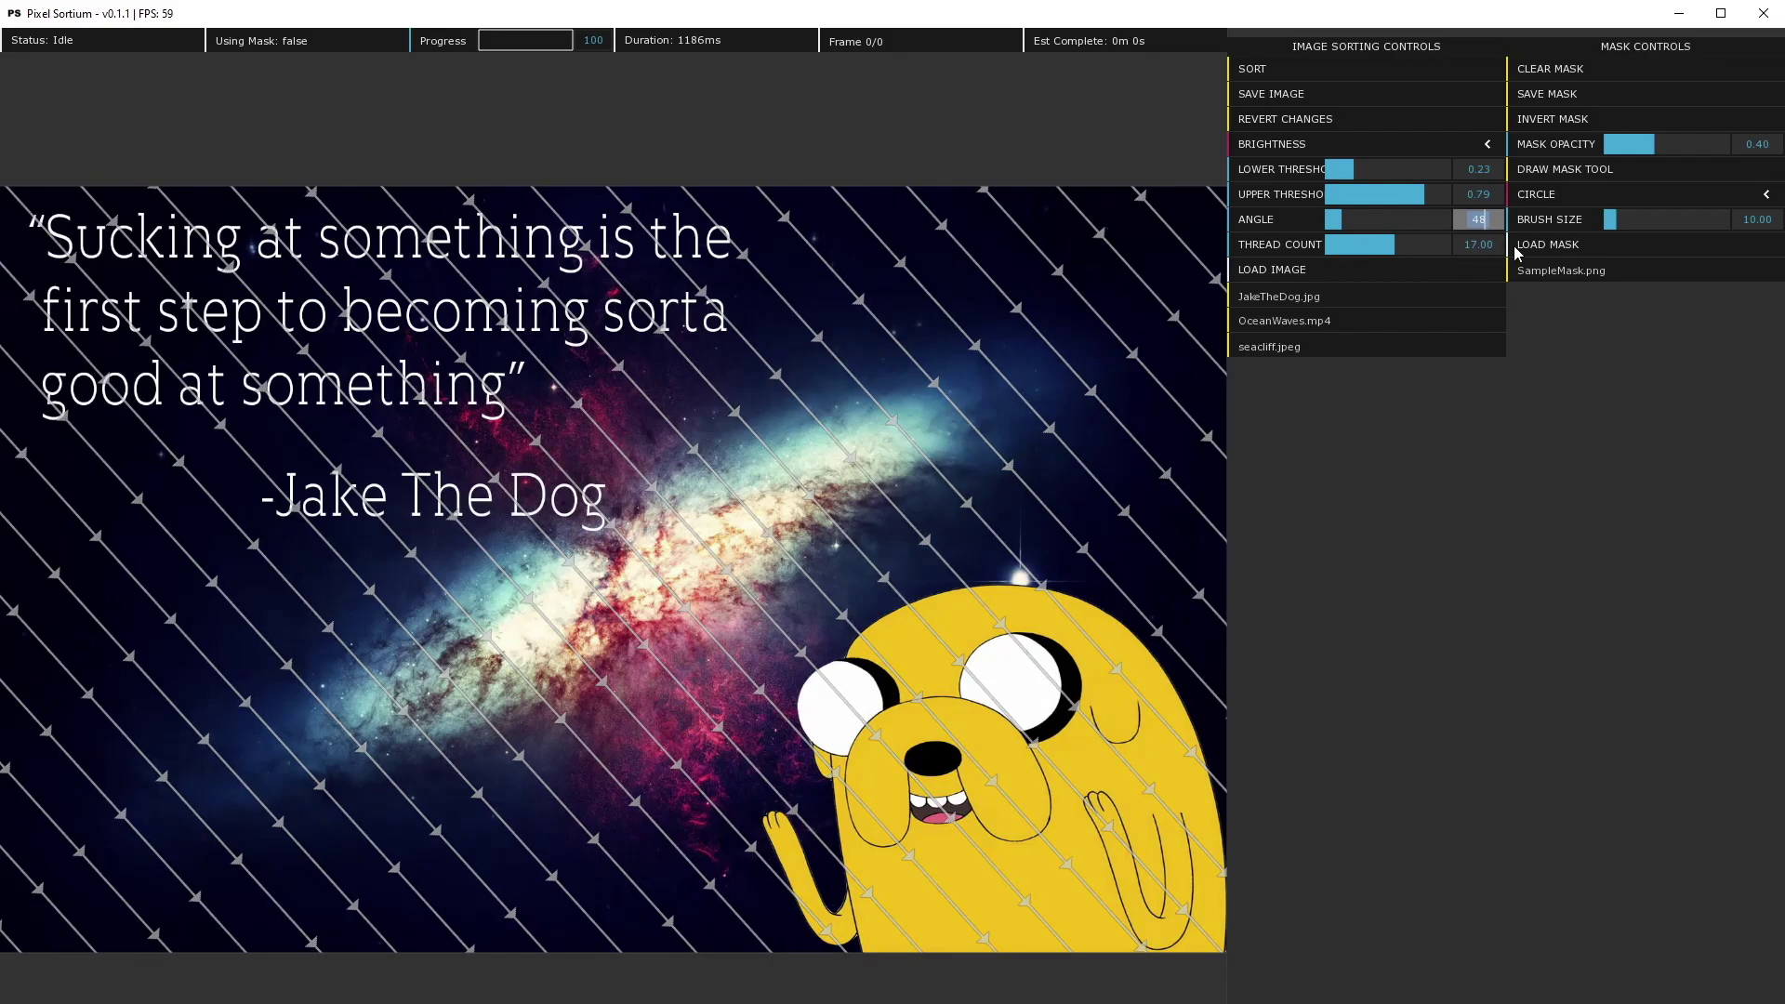
key(BackSpace)
key(BackSpace)
text(50)
key(Return)
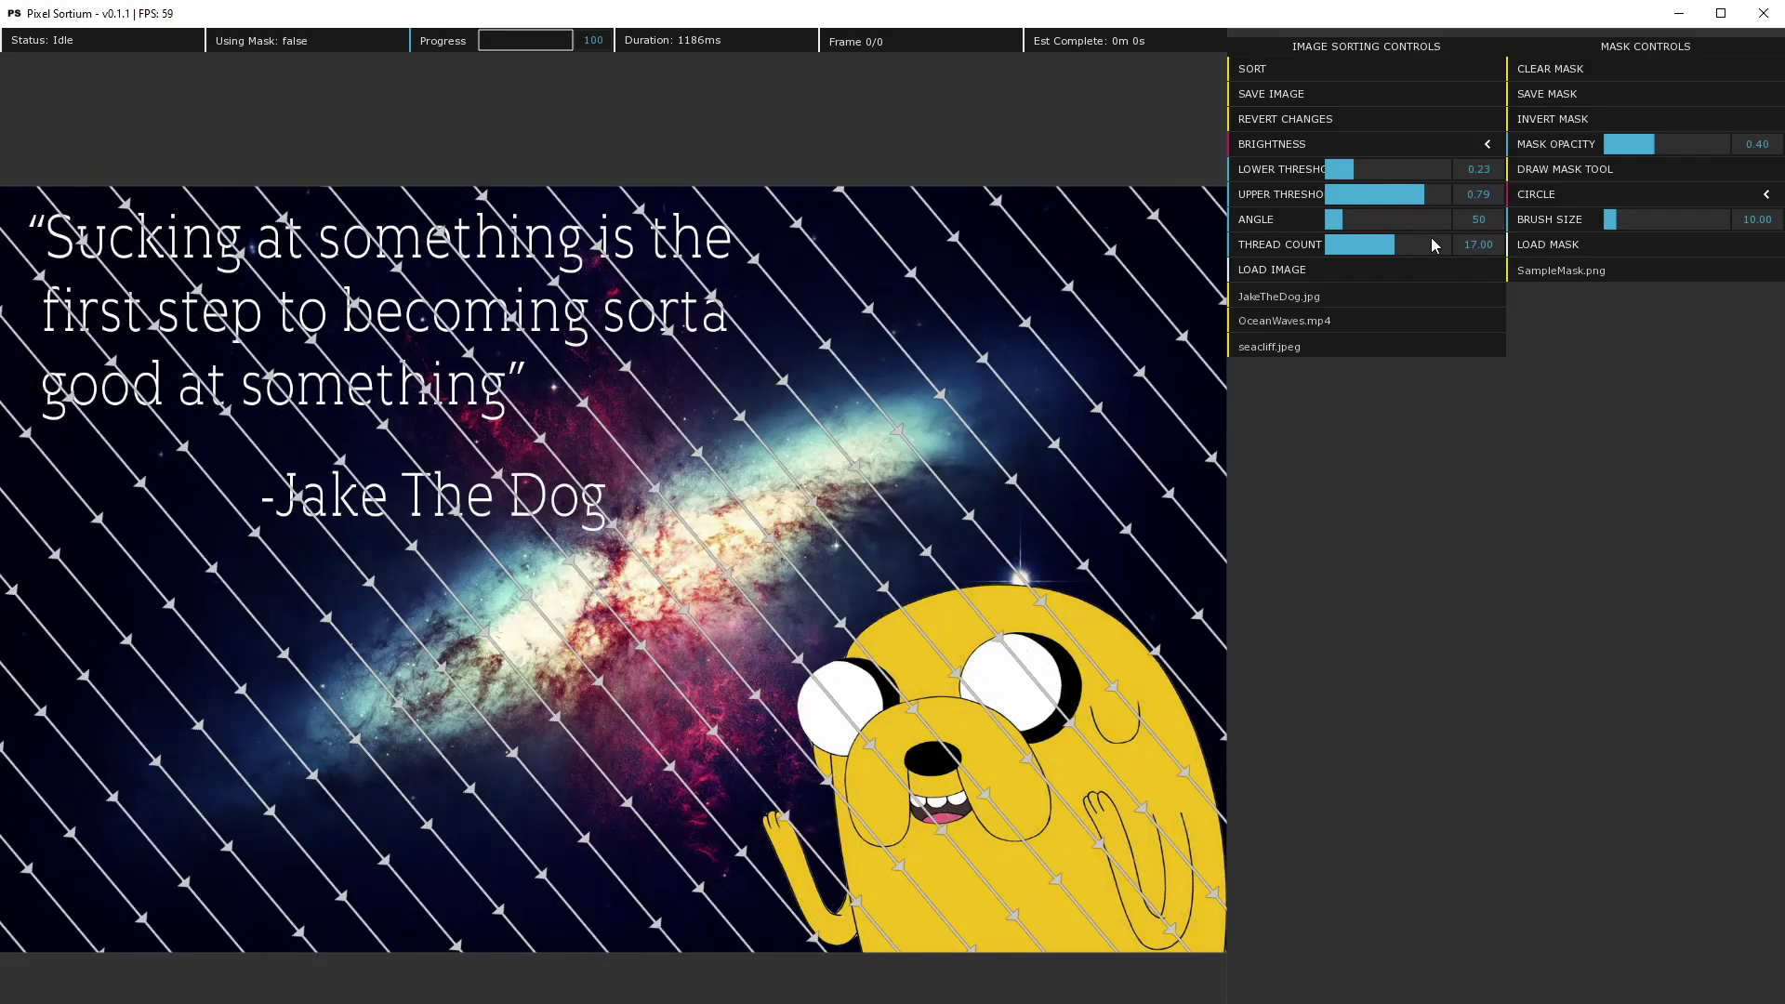
Step: Sort the Jake The Dog image at the 50-degree angle and save the sorted image
click(1297, 70)
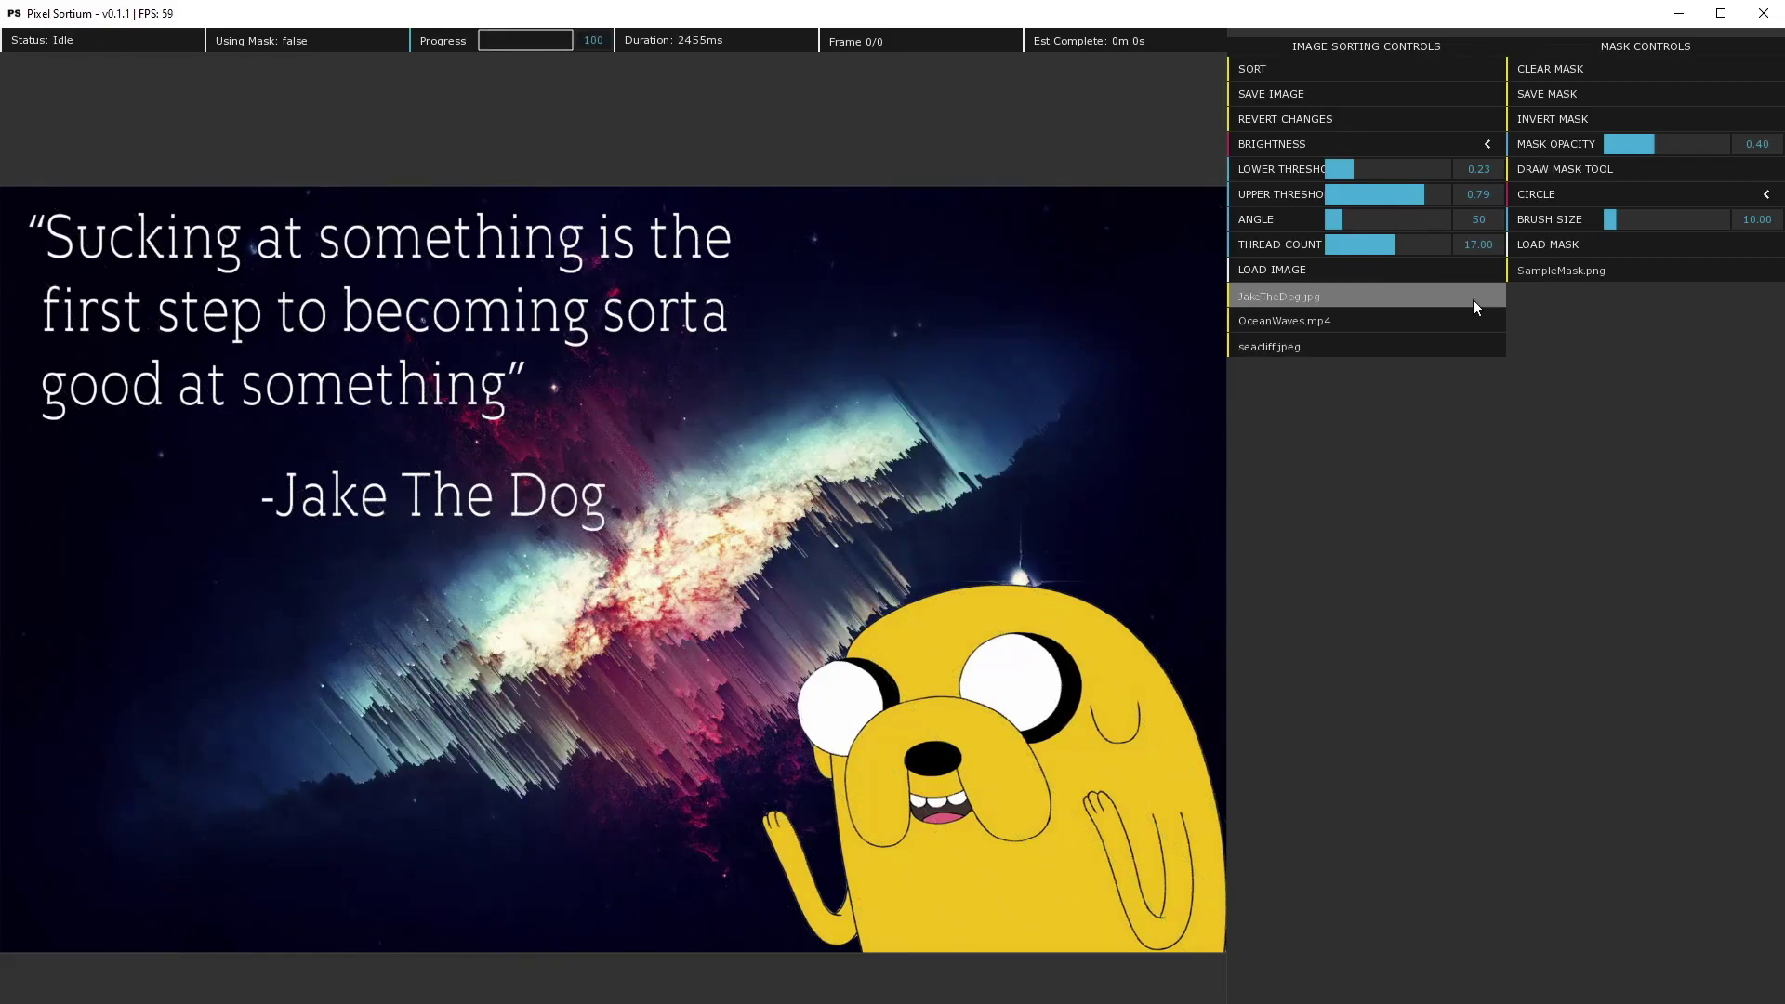
click(1323, 98)
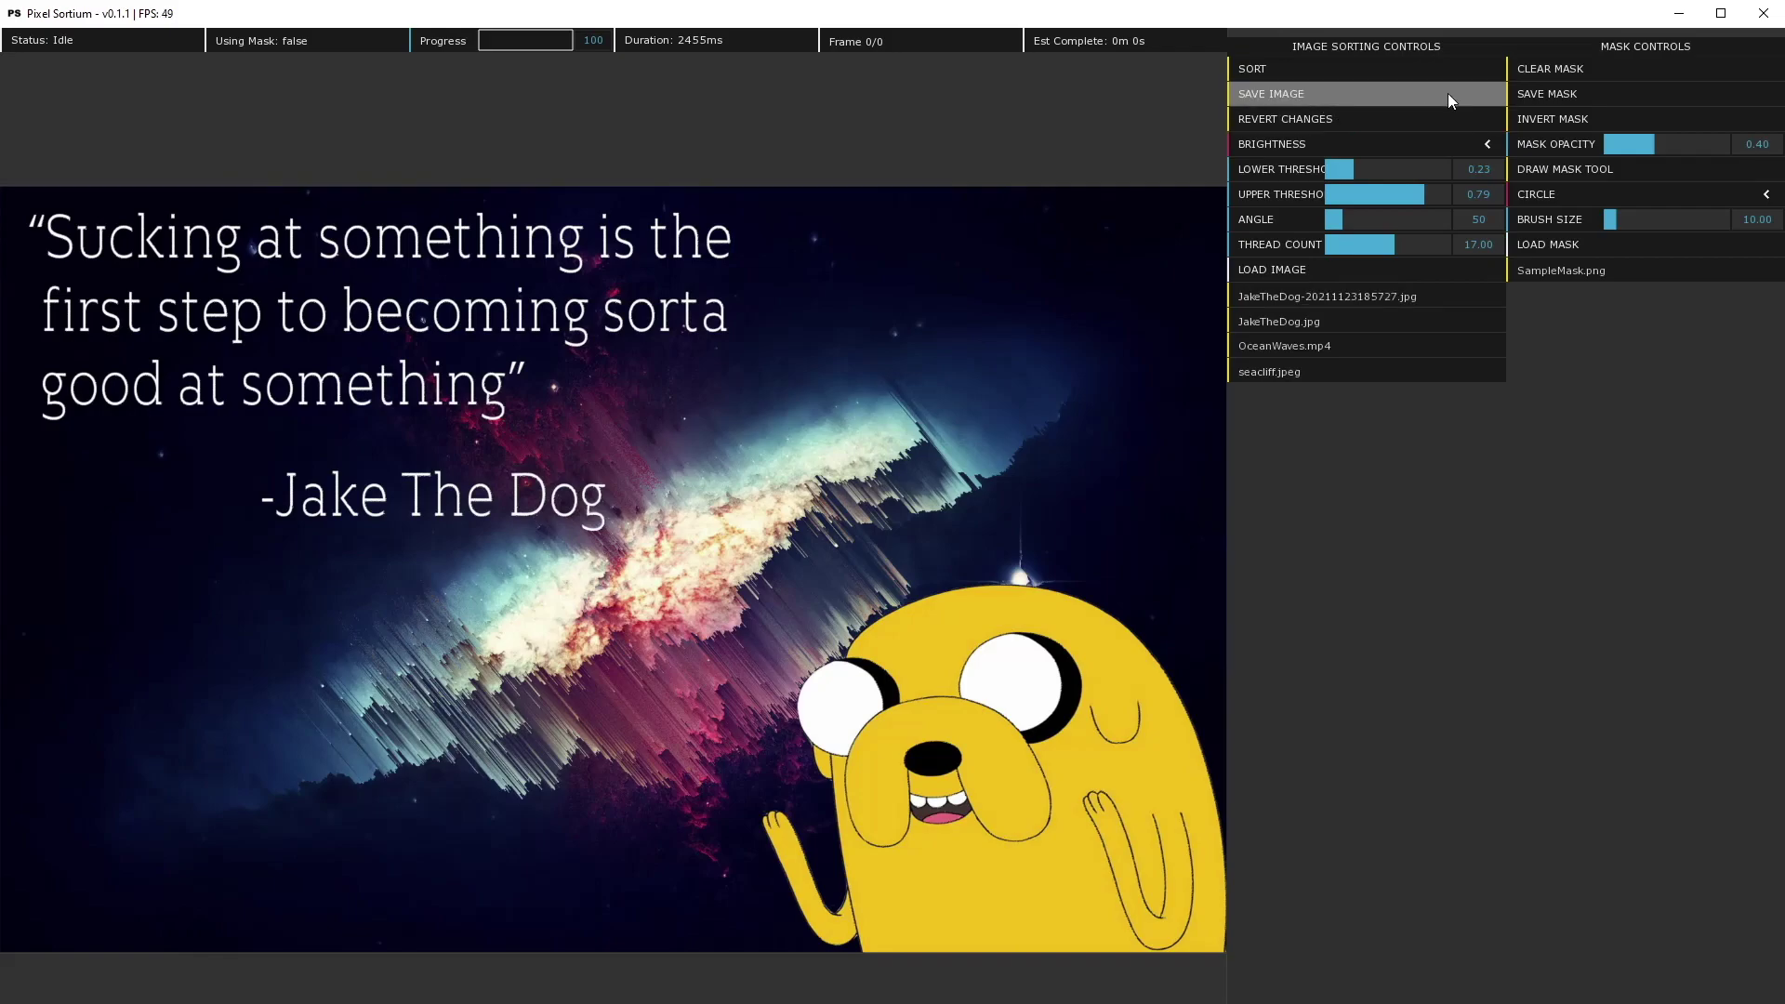
Step: Set the thread count to 30 and load seacliff.jpeg
click(1399, 247)
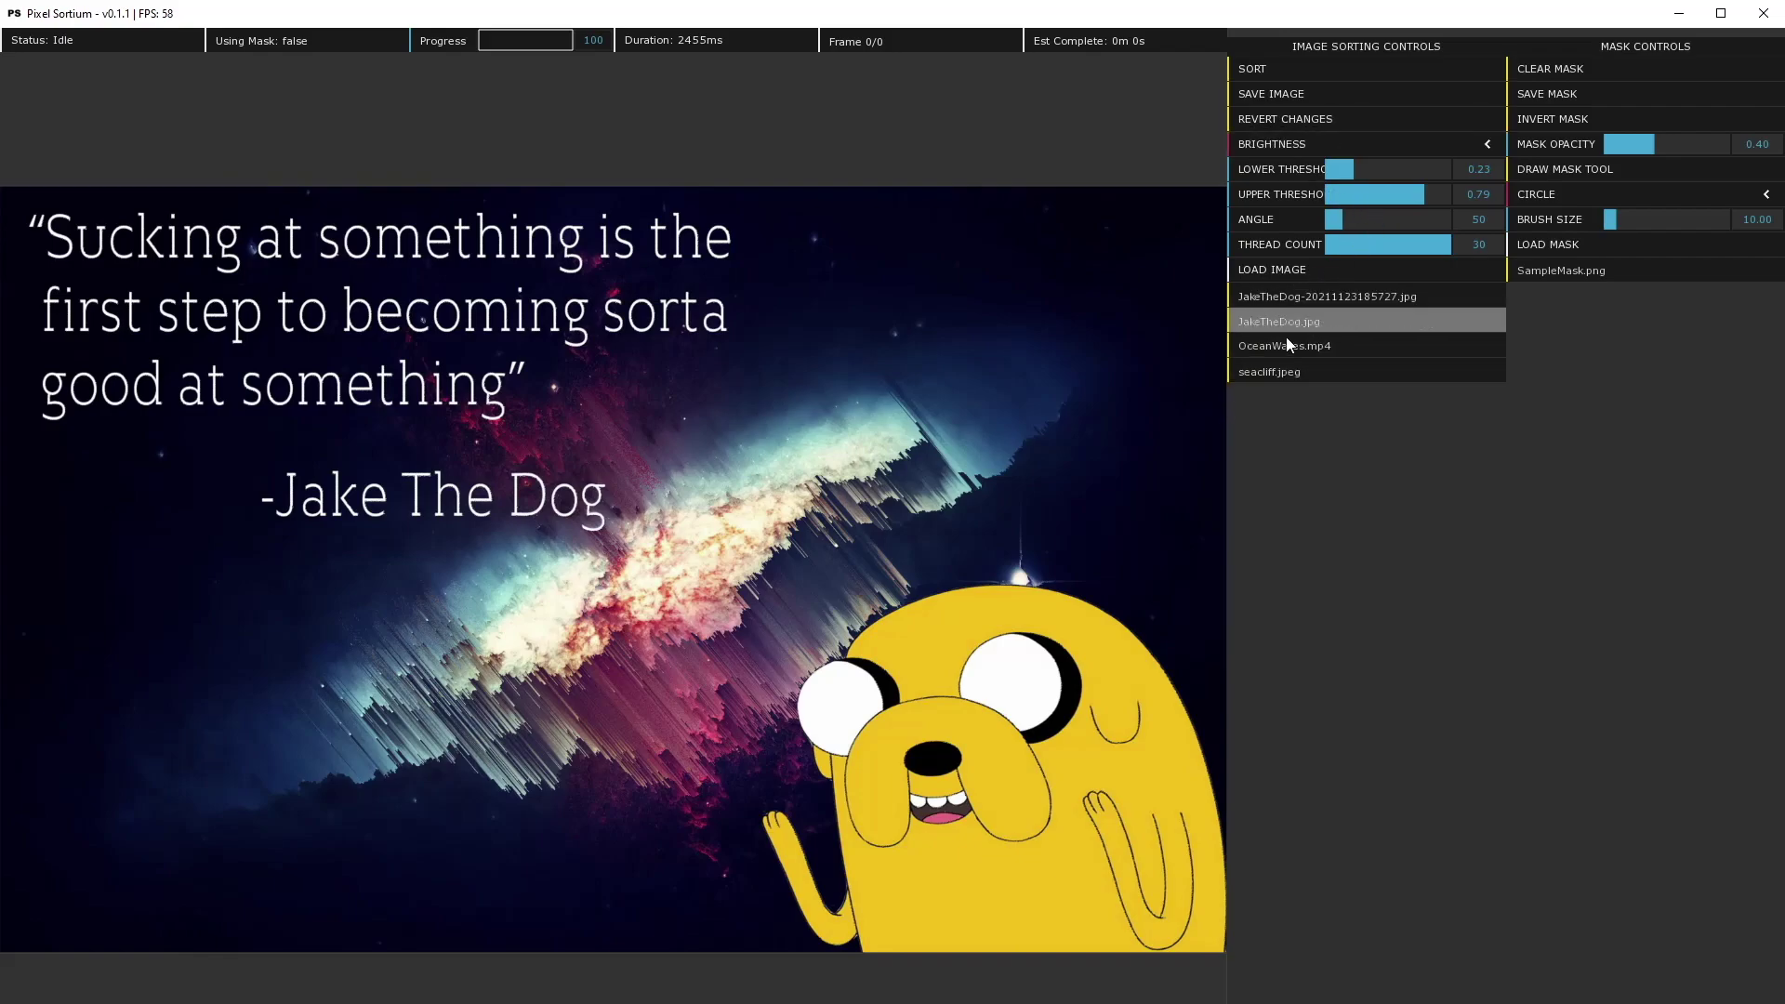
click(1335, 371)
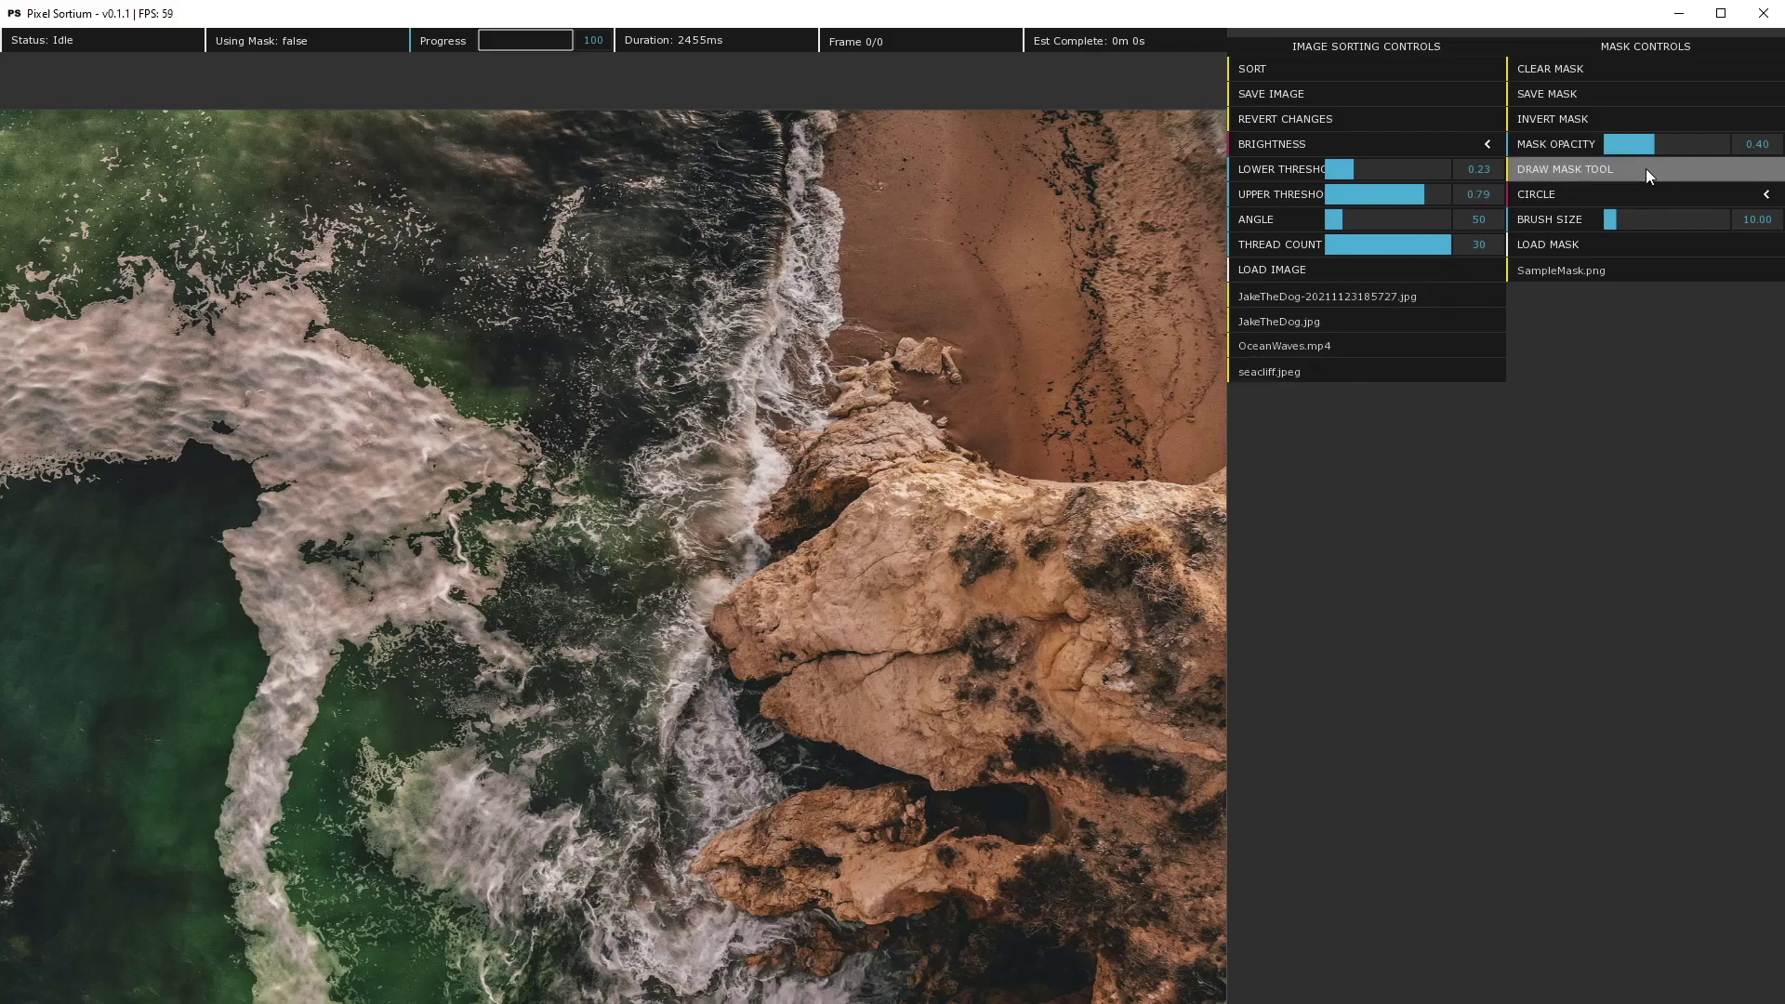
Step: Enable the draw mask tool in Click and Drag mode and mask a tall rectangle over the beach and cliffs
click(1570, 169)
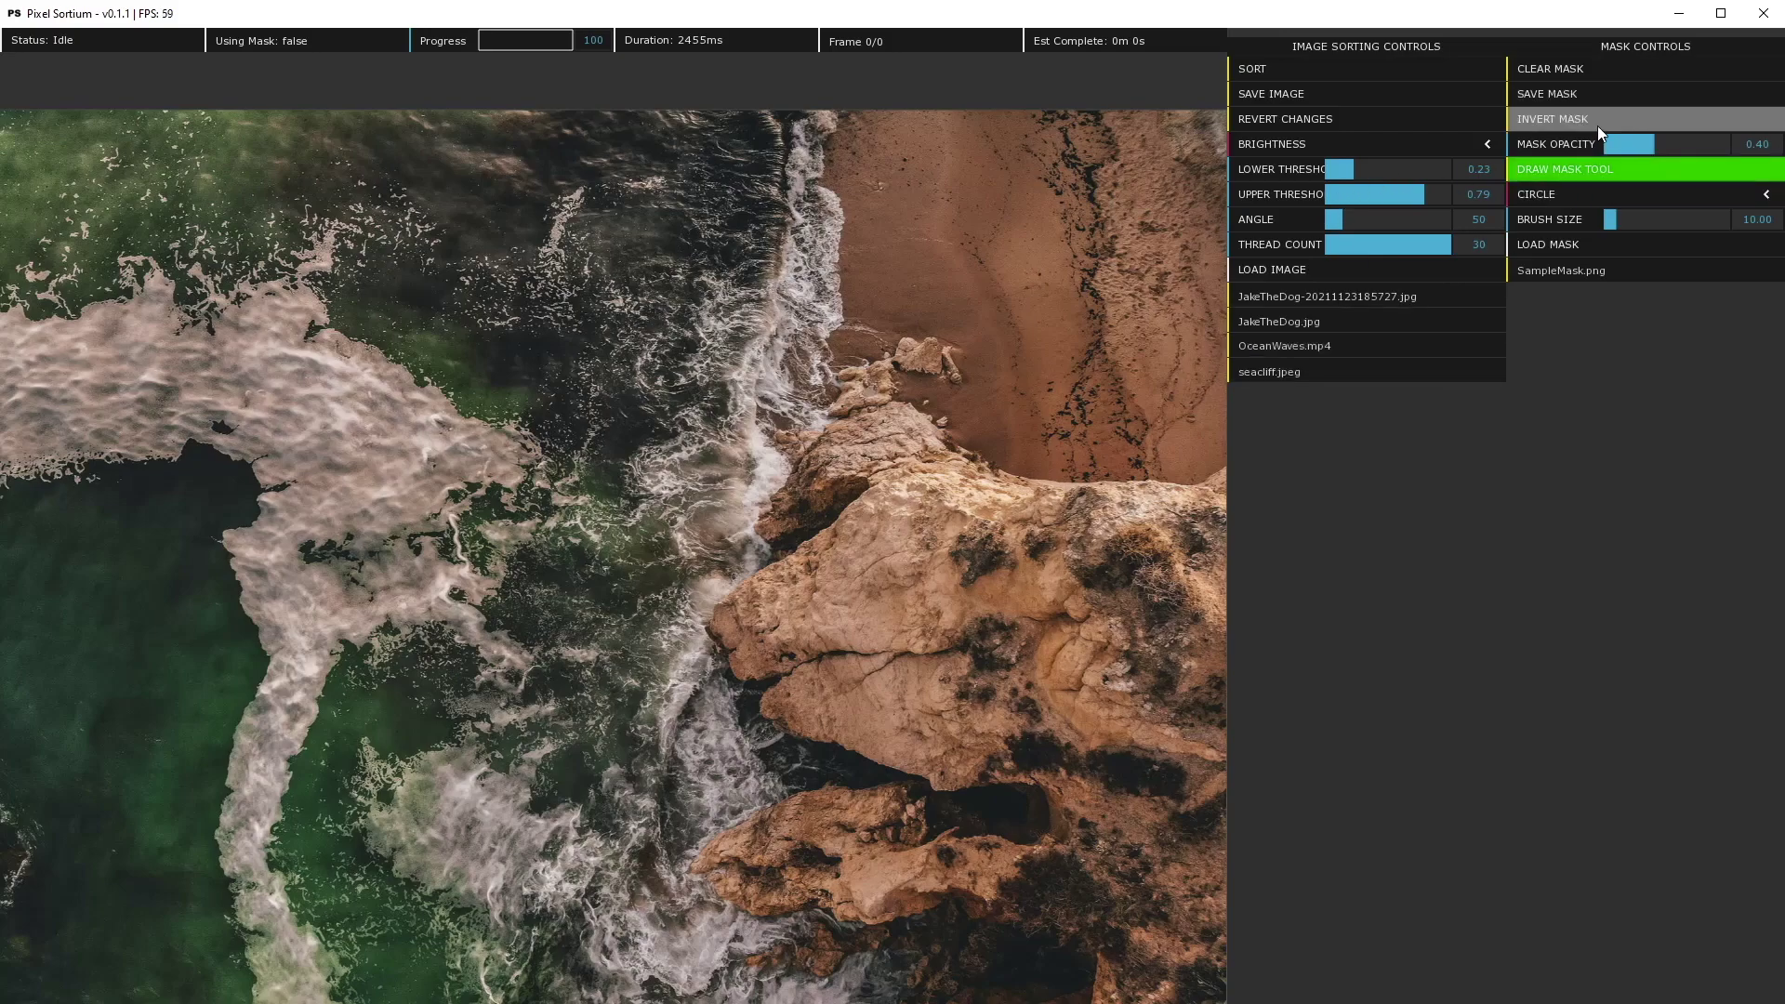
click(1667, 193)
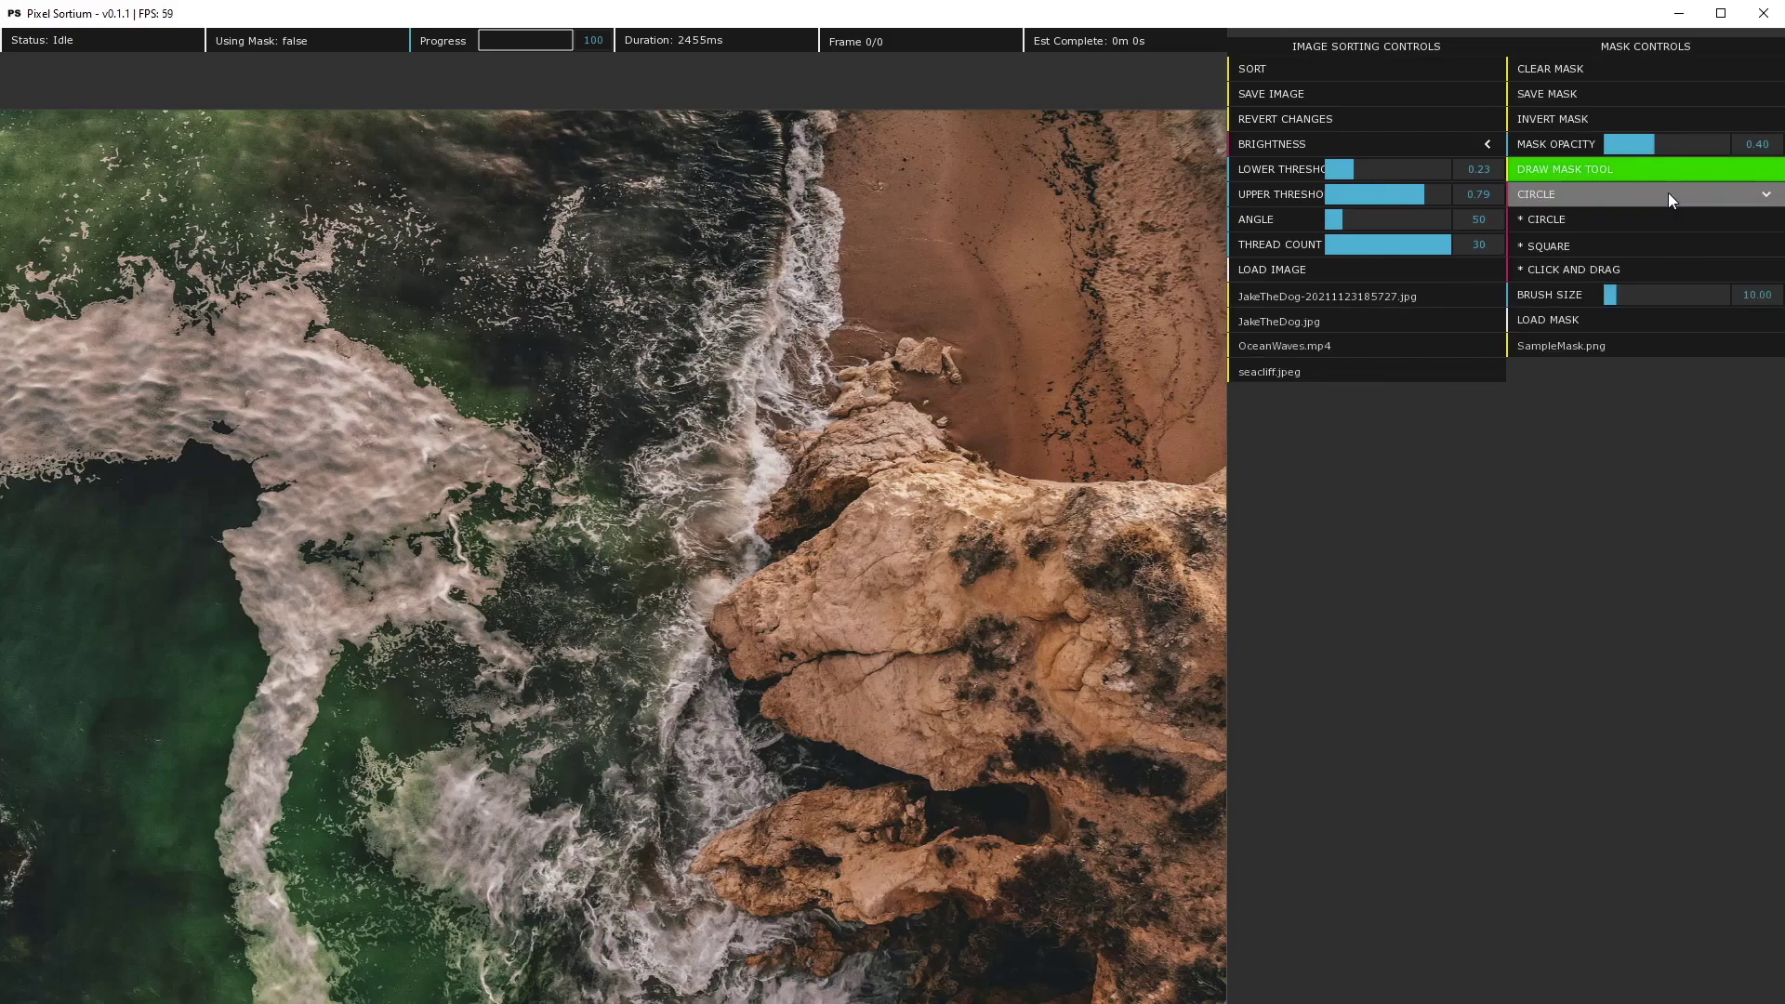
click(1581, 270)
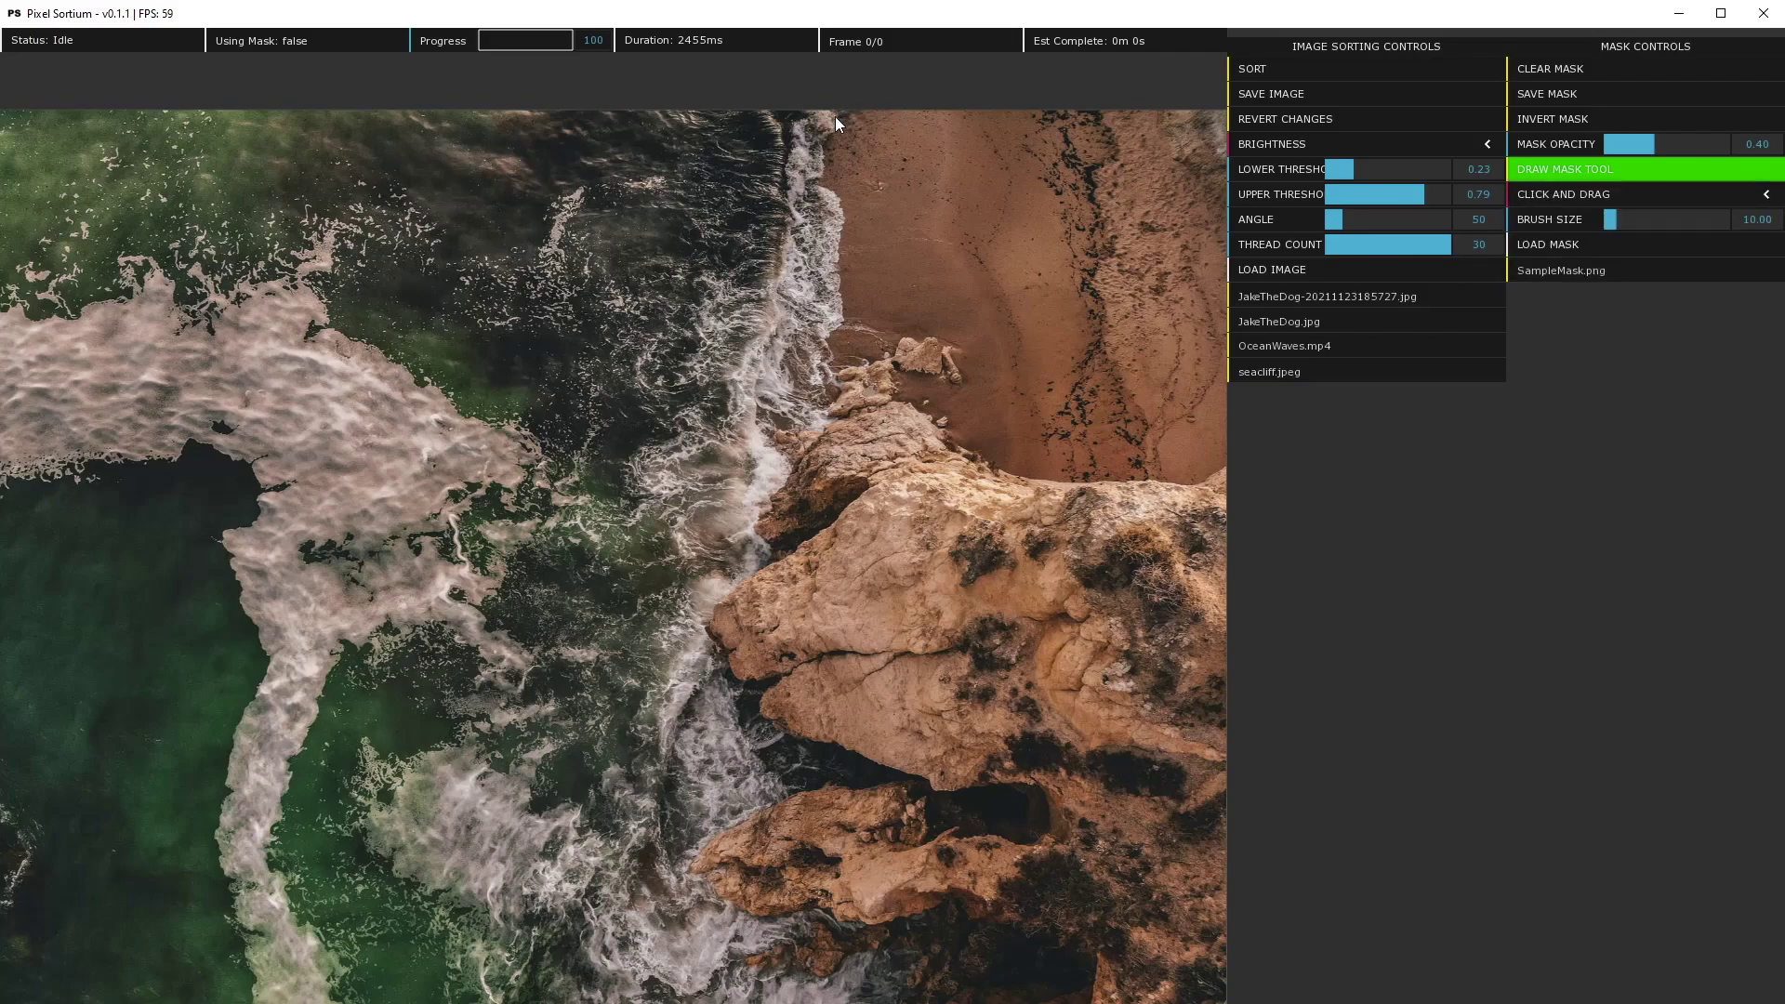
mouse_move(844, 114)
mouse_down()
mouse_move(985, 544)
mouse_move(1090, 750)
mouse_move(1155, 962)
mouse_move(1220, 972)
mouse_up()
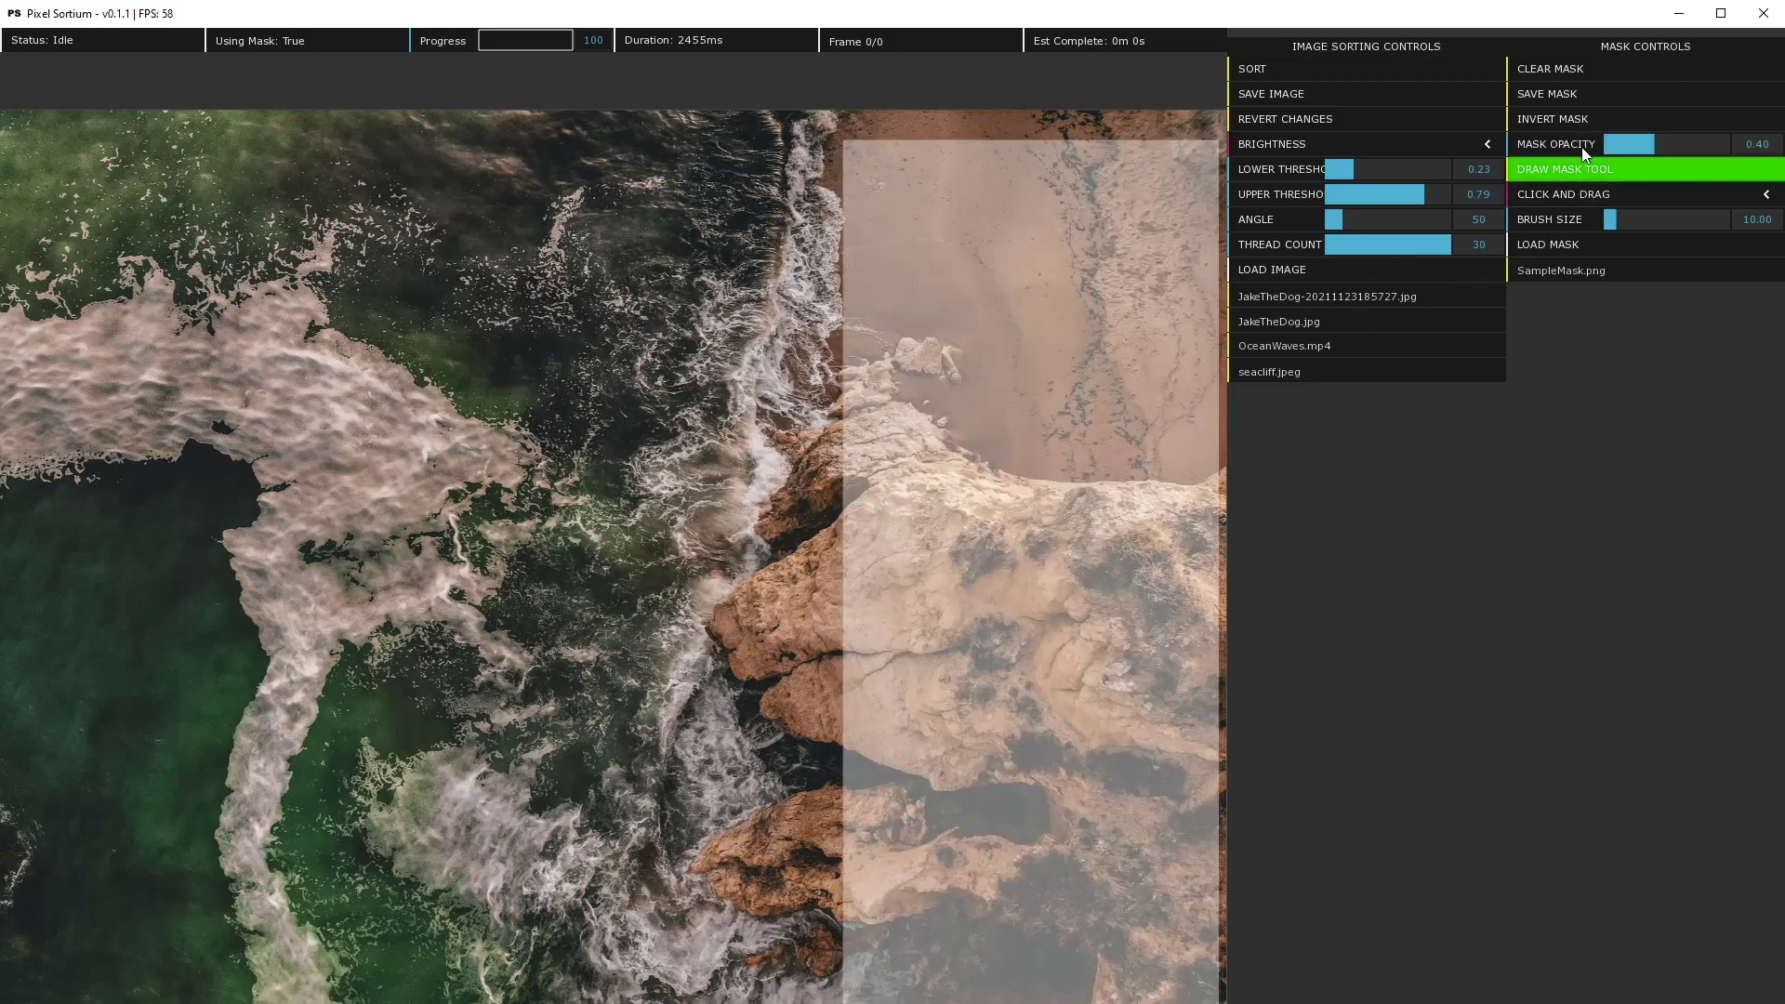
Step: Switch to the Circle mask brush at size 50 and fill the unmasked strips along the image's upper and right edges
click(1584, 197)
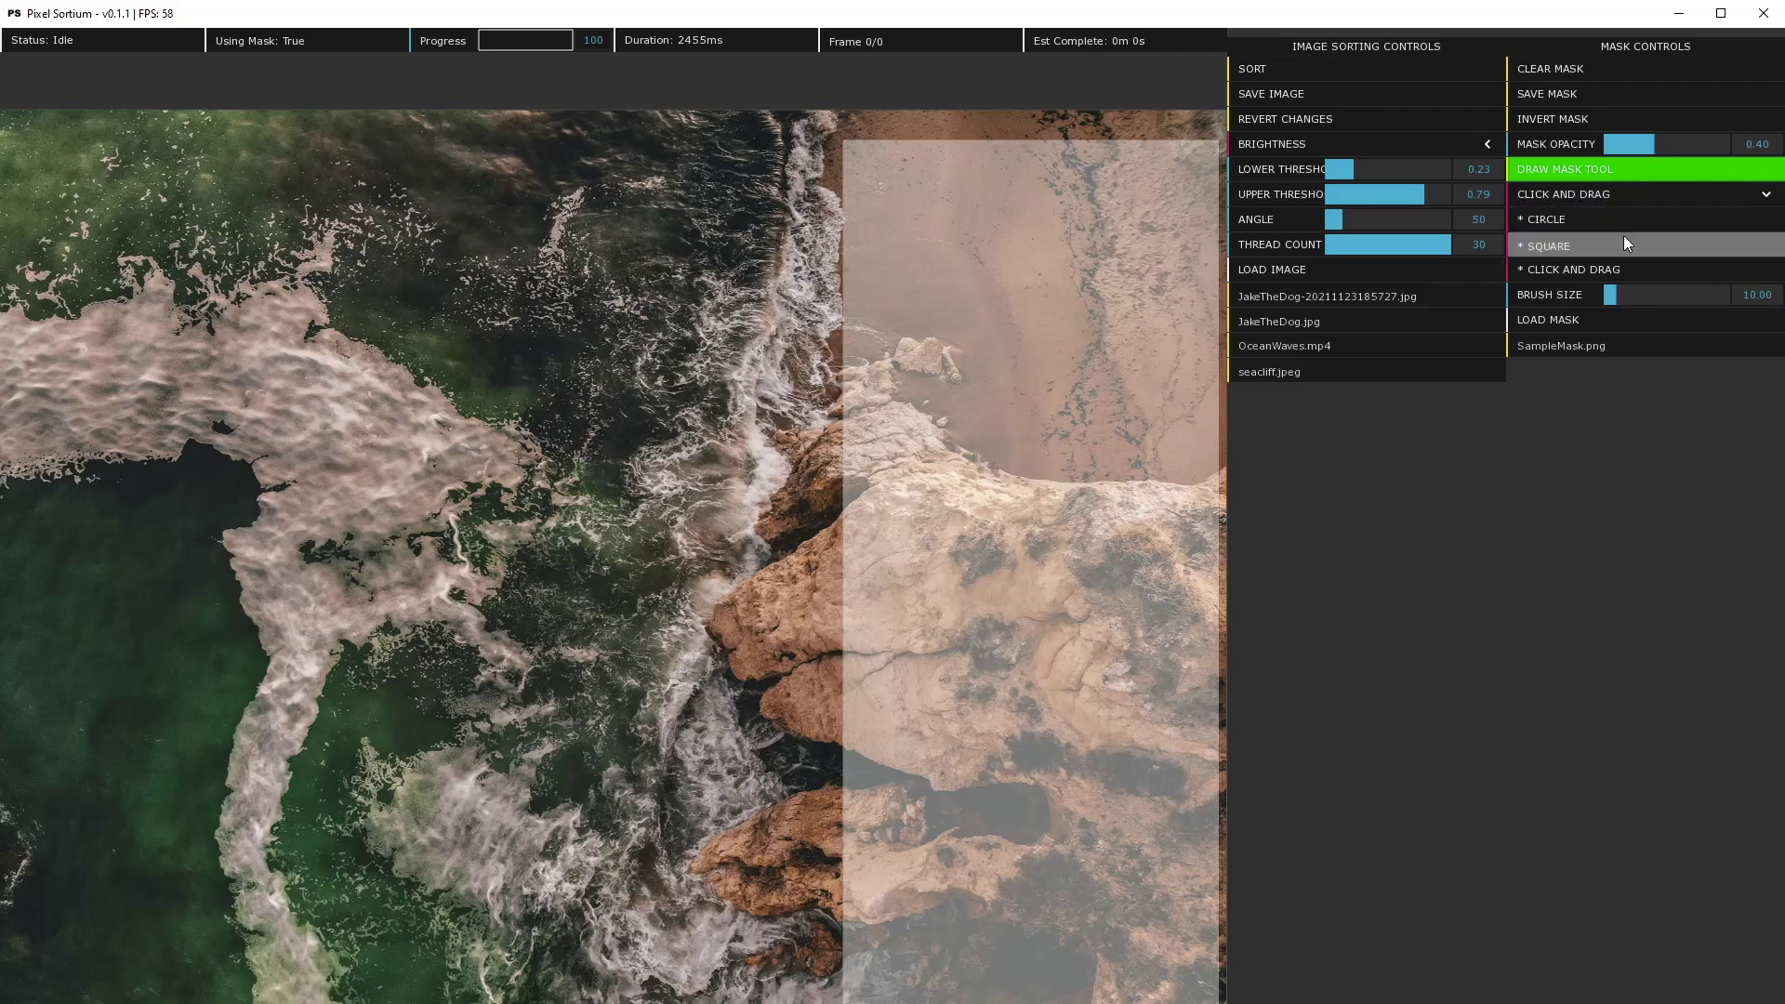
click(1570, 221)
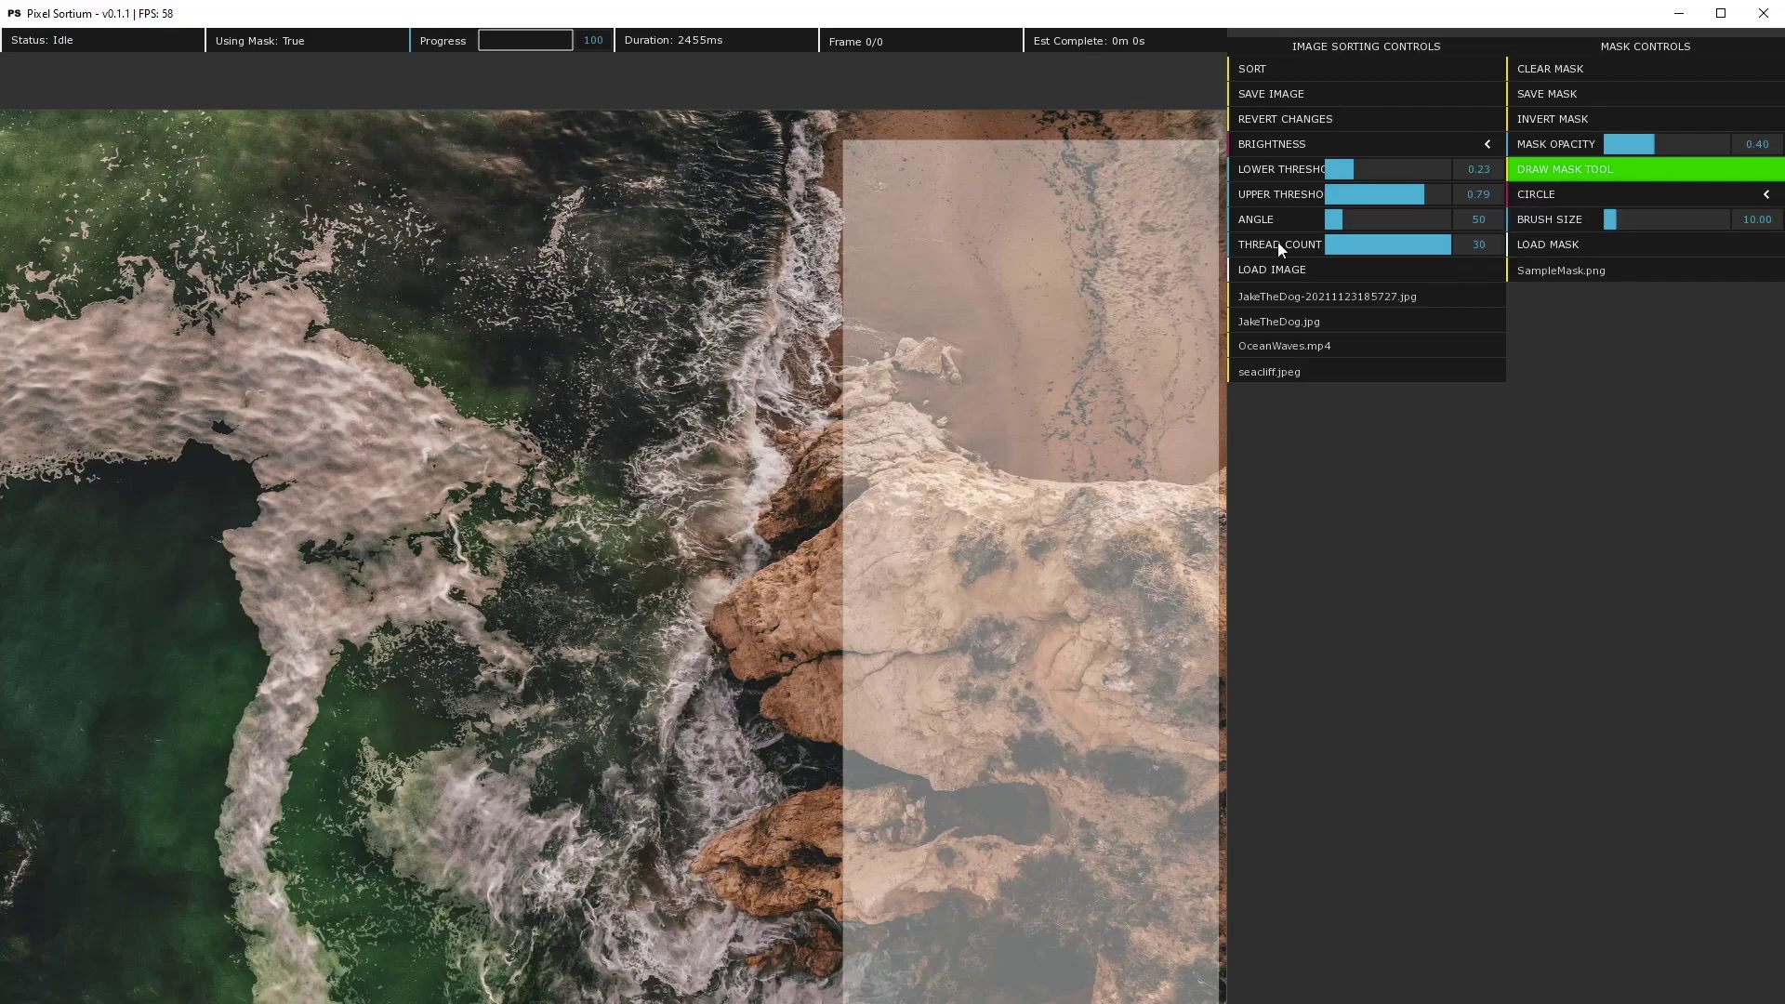
scroll(930, 200, up, 13)
scroll(915, 200, up, 11)
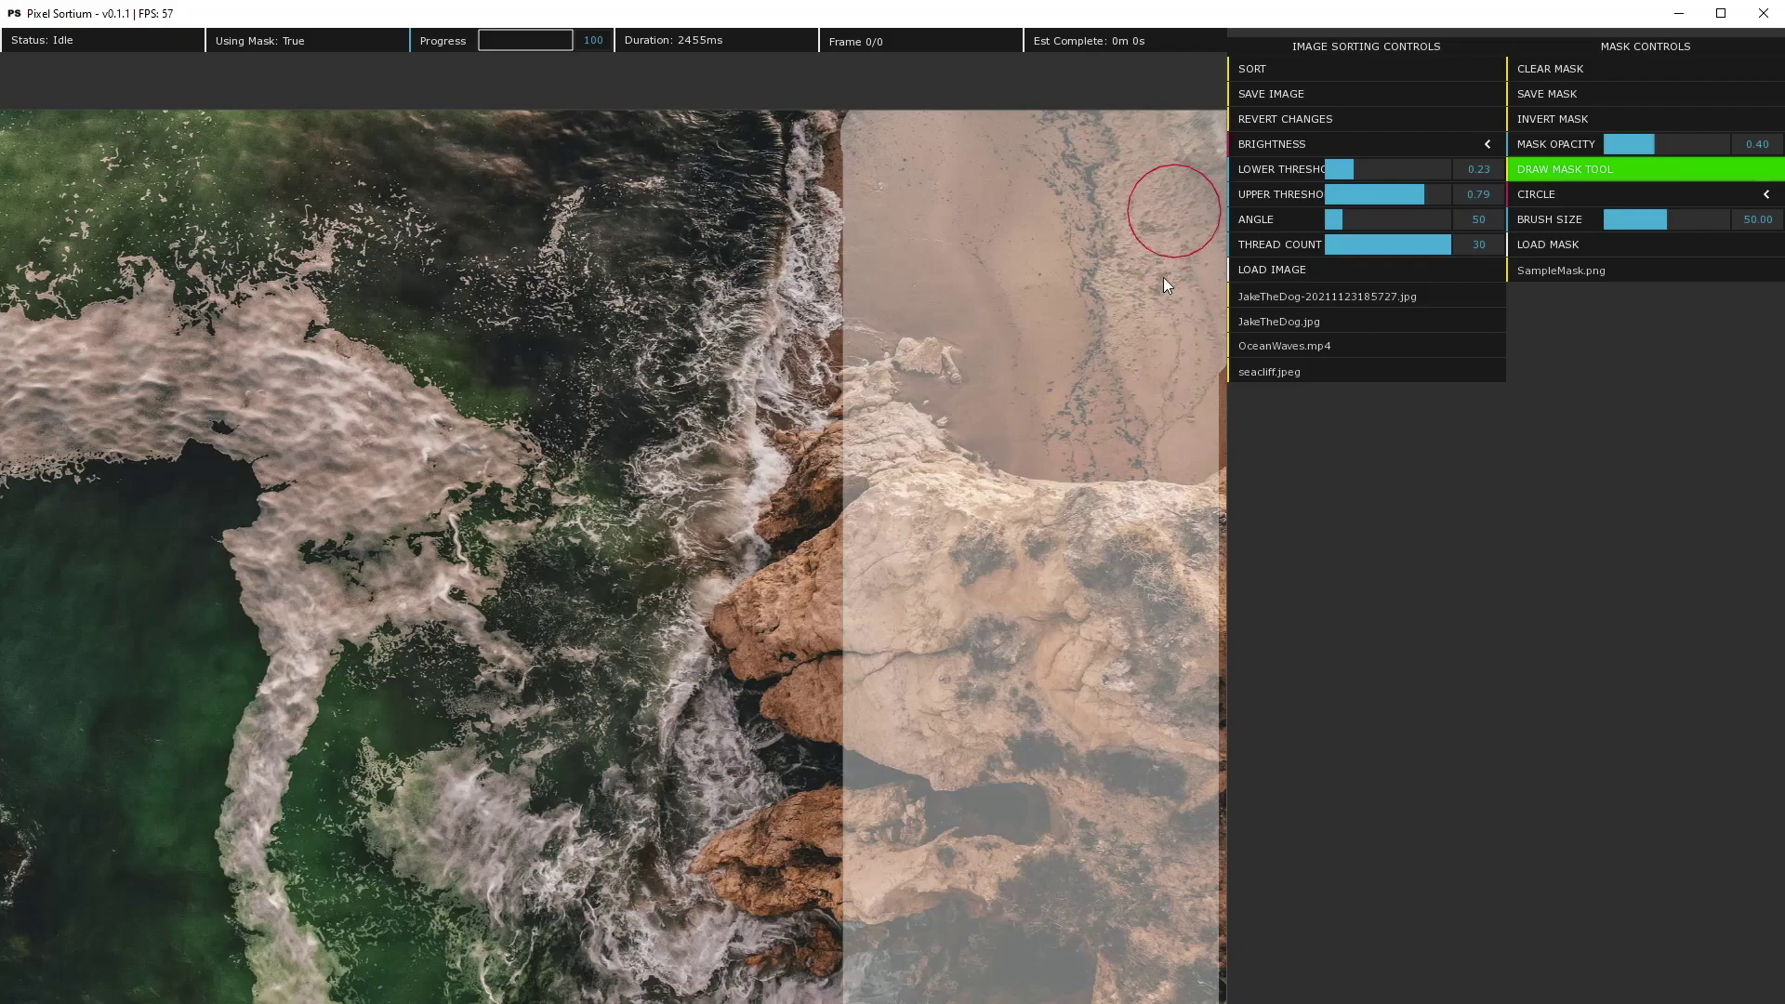
mouse_move(1196, 580)
mouse_down()
mouse_move(1223, 995)
mouse_move(1028, 968)
mouse_up()
Step: Reduce the mask brush to size 37 and extend the mask over the sand along the shoreline
scroll(872, 357, down, 12)
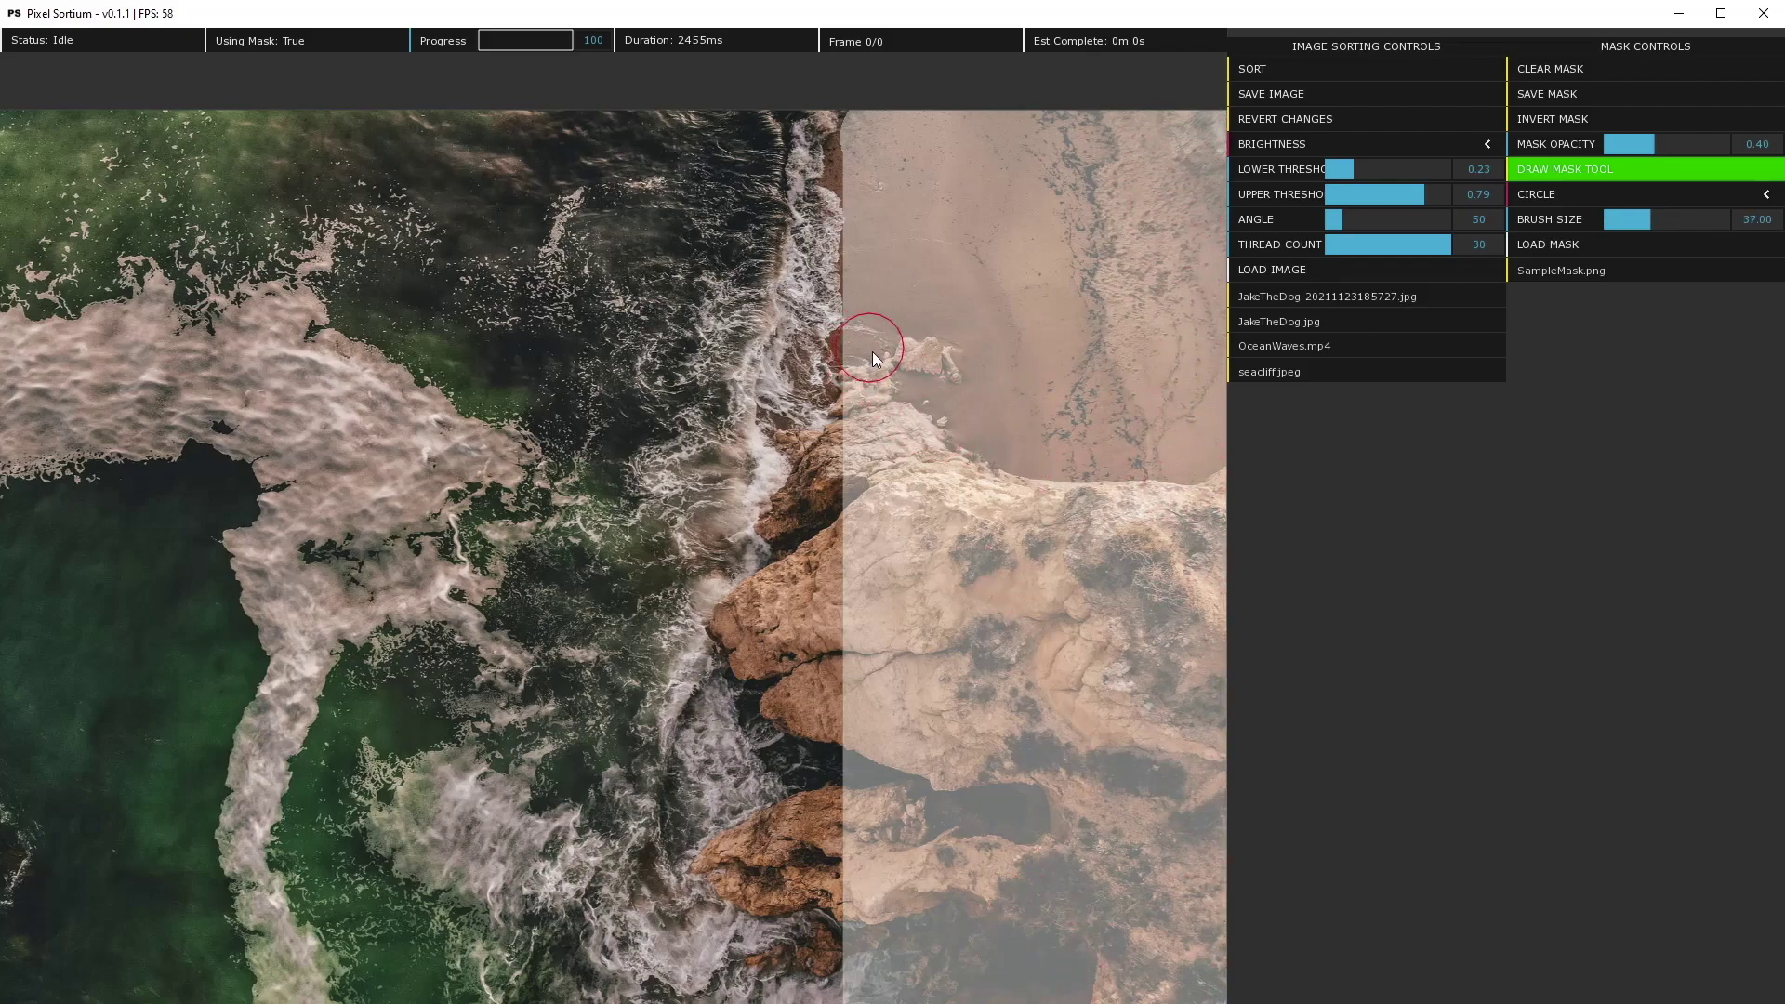
click(861, 348)
click(854, 169)
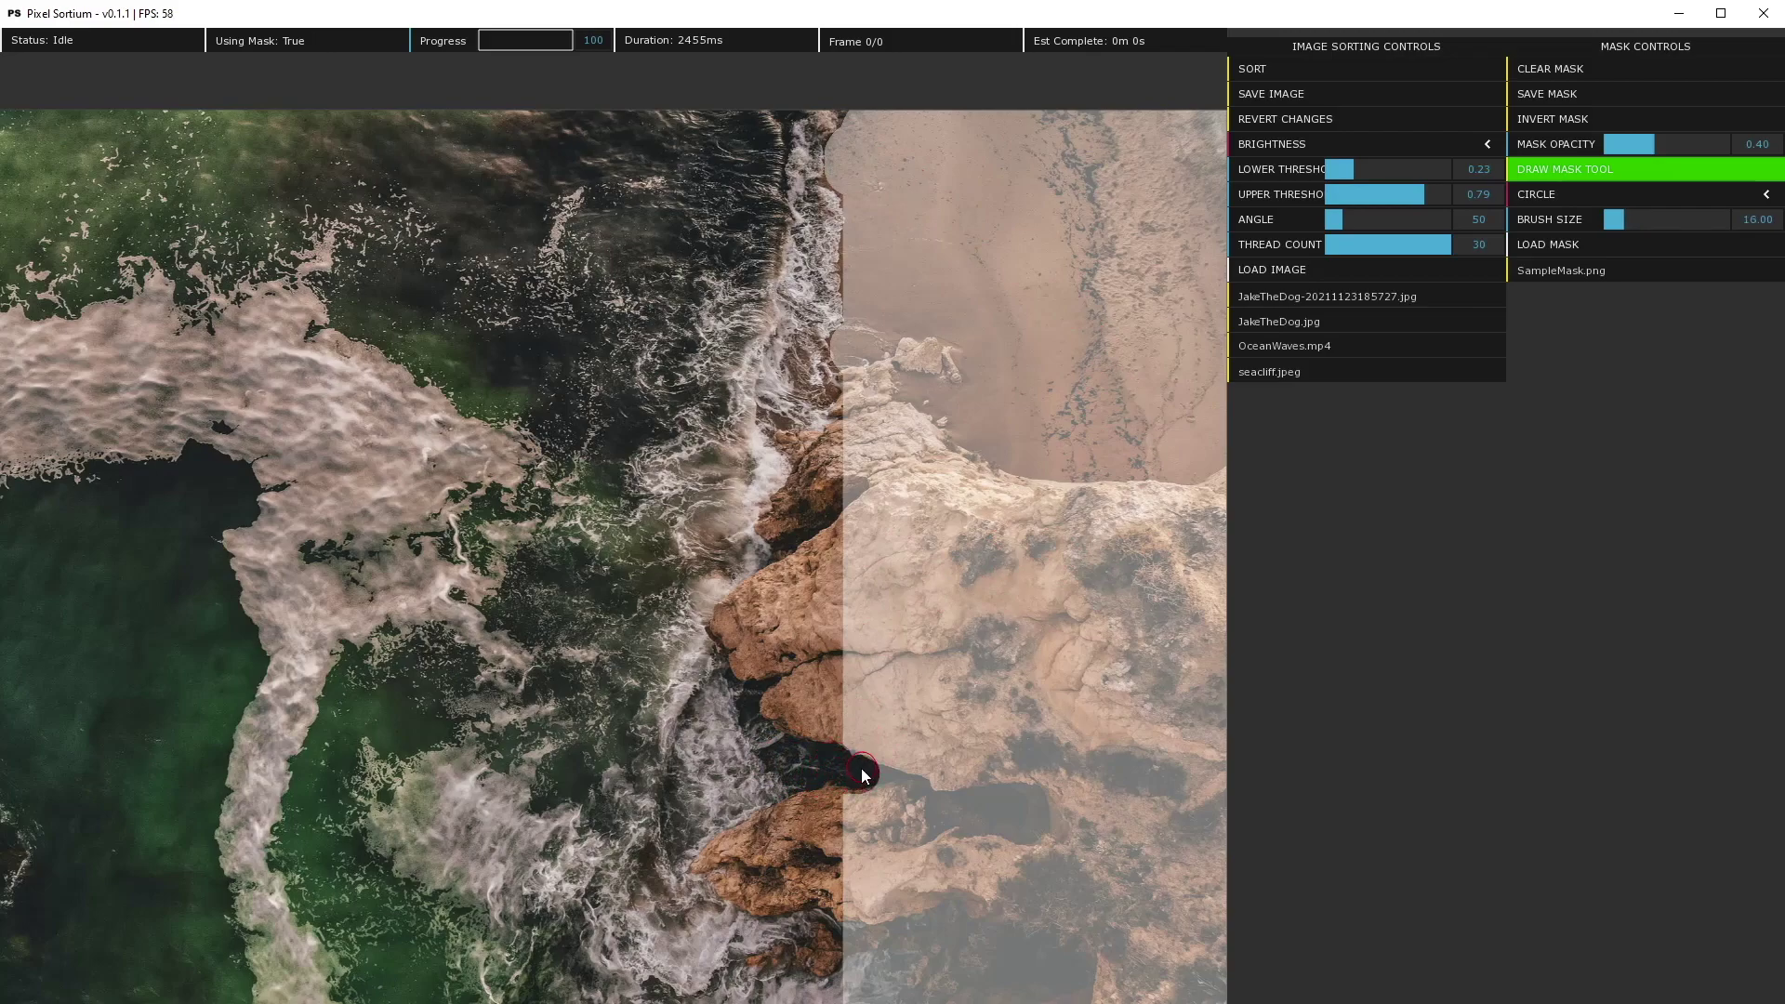
Step: Refine the mask with a brush of about size 19, covering the cliff parts that jut into the water beyond the rectangle
scroll(866, 741, up, 7)
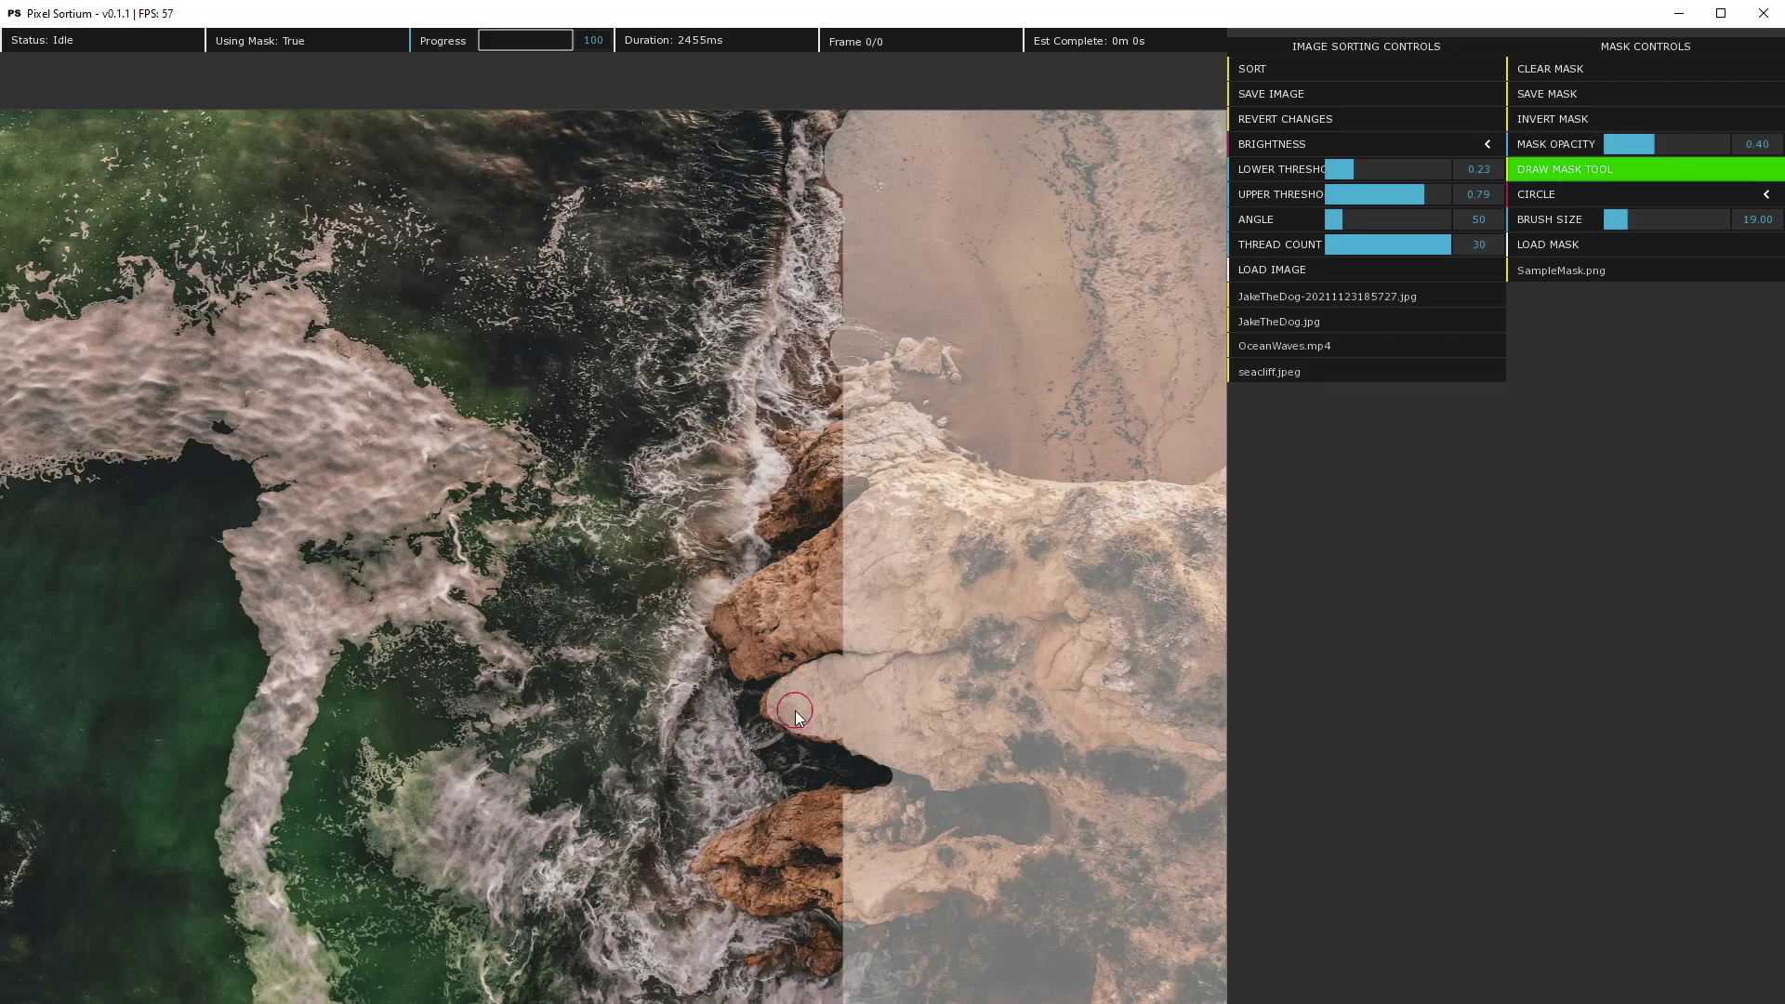
mouse_move(846, 633)
mouse_down()
mouse_move(731, 618)
mouse_move(877, 465)
mouse_move(825, 507)
mouse_up()
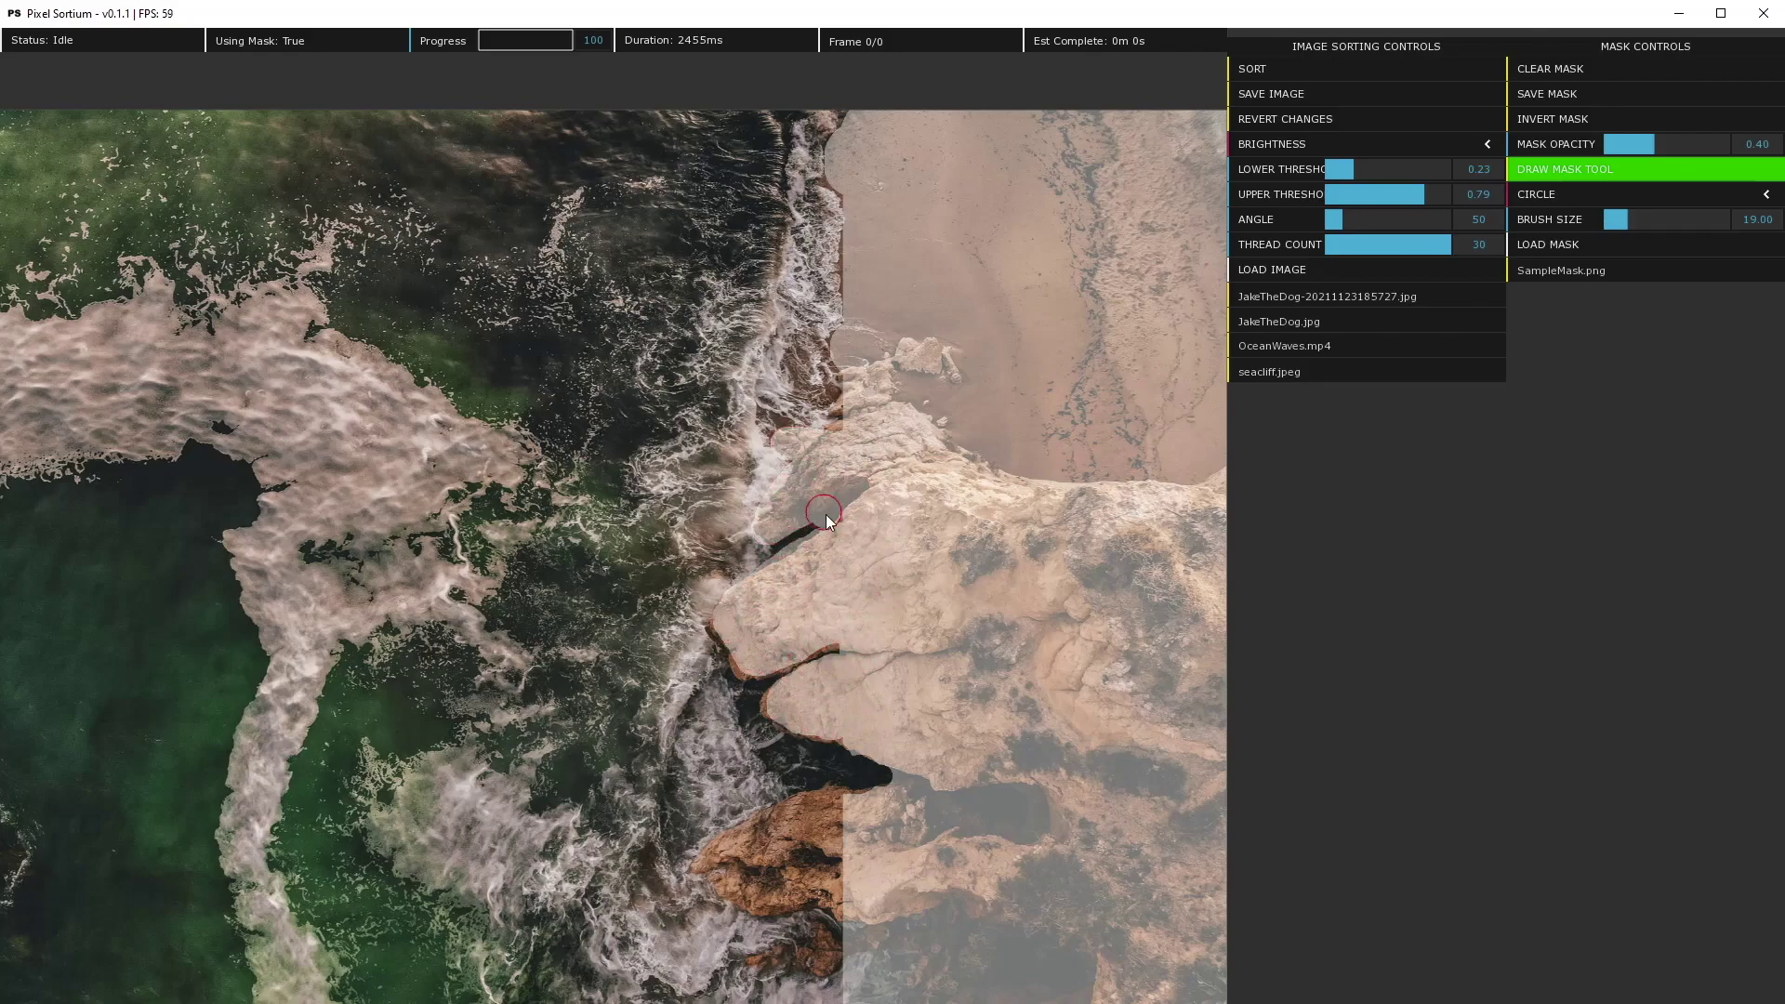
mouse_move(807, 851)
mouse_down()
mouse_move(809, 812)
mouse_move(855, 882)
mouse_move(723, 861)
mouse_move(821, 953)
mouse_move(849, 920)
mouse_move(888, 963)
mouse_up()
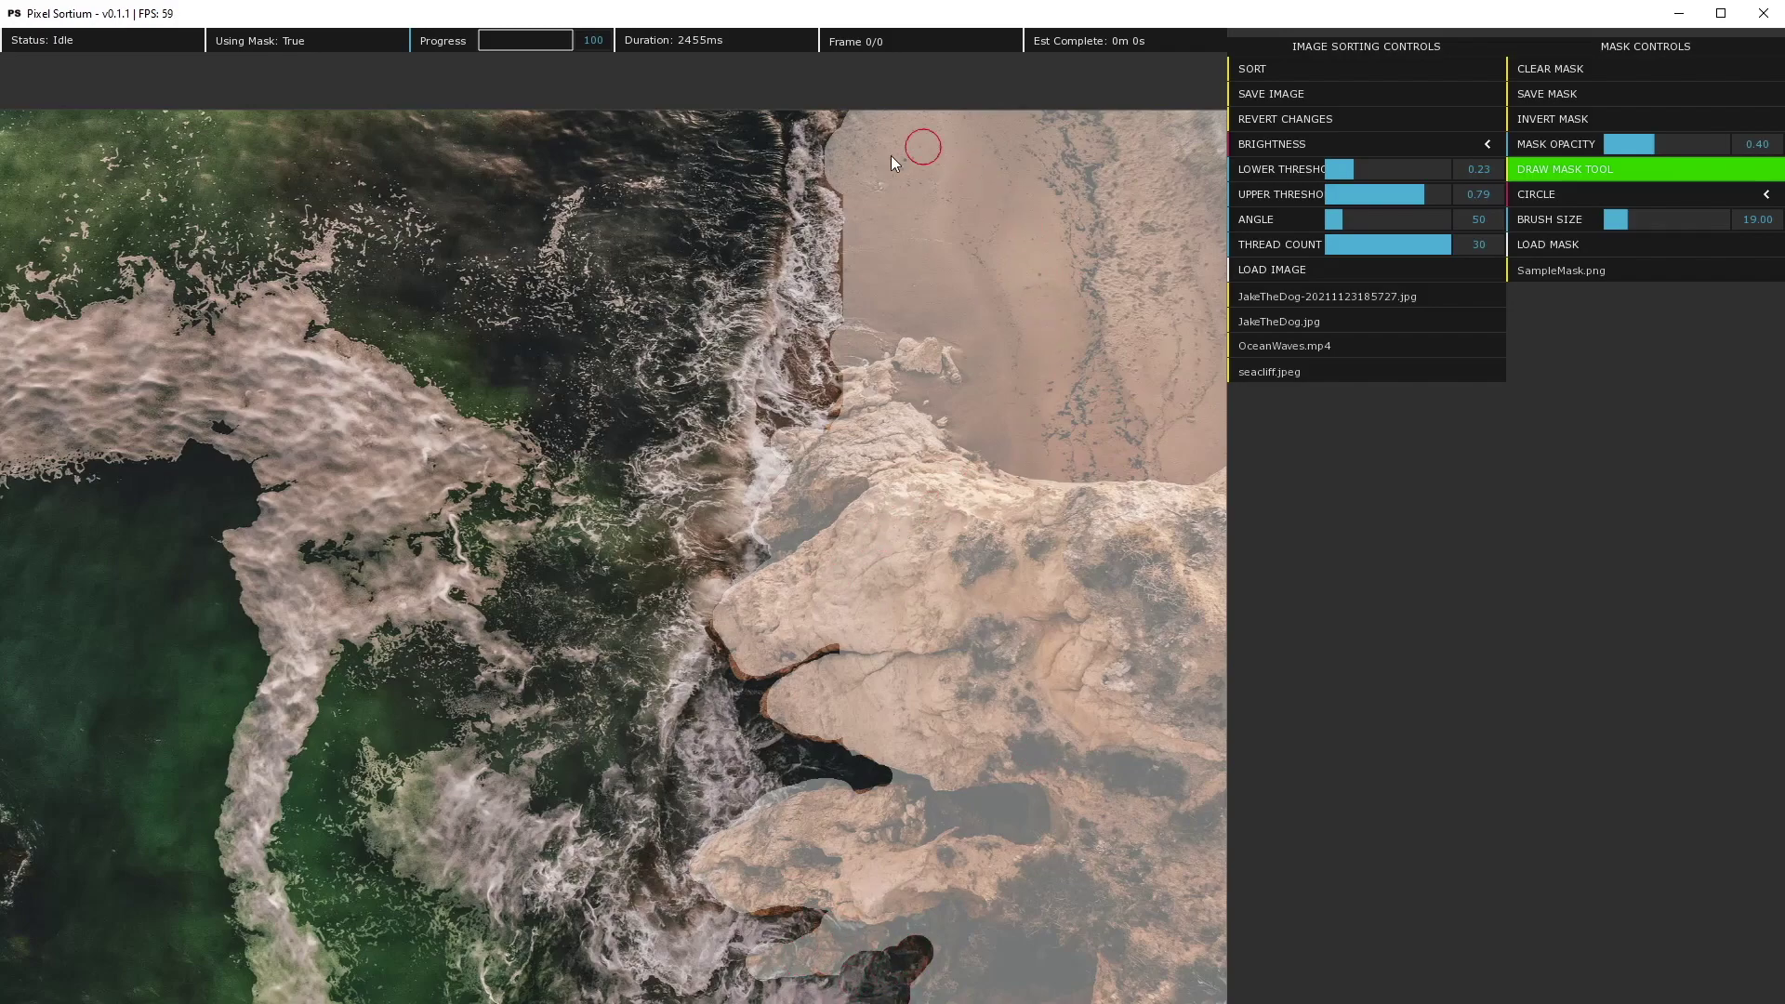
Step: Set the brush size to 11 and mask opacity to 1, and fill the remaining gaps along the cliff edges
scroll(841, 214, down, 3)
drag(1648, 146, 1777, 159)
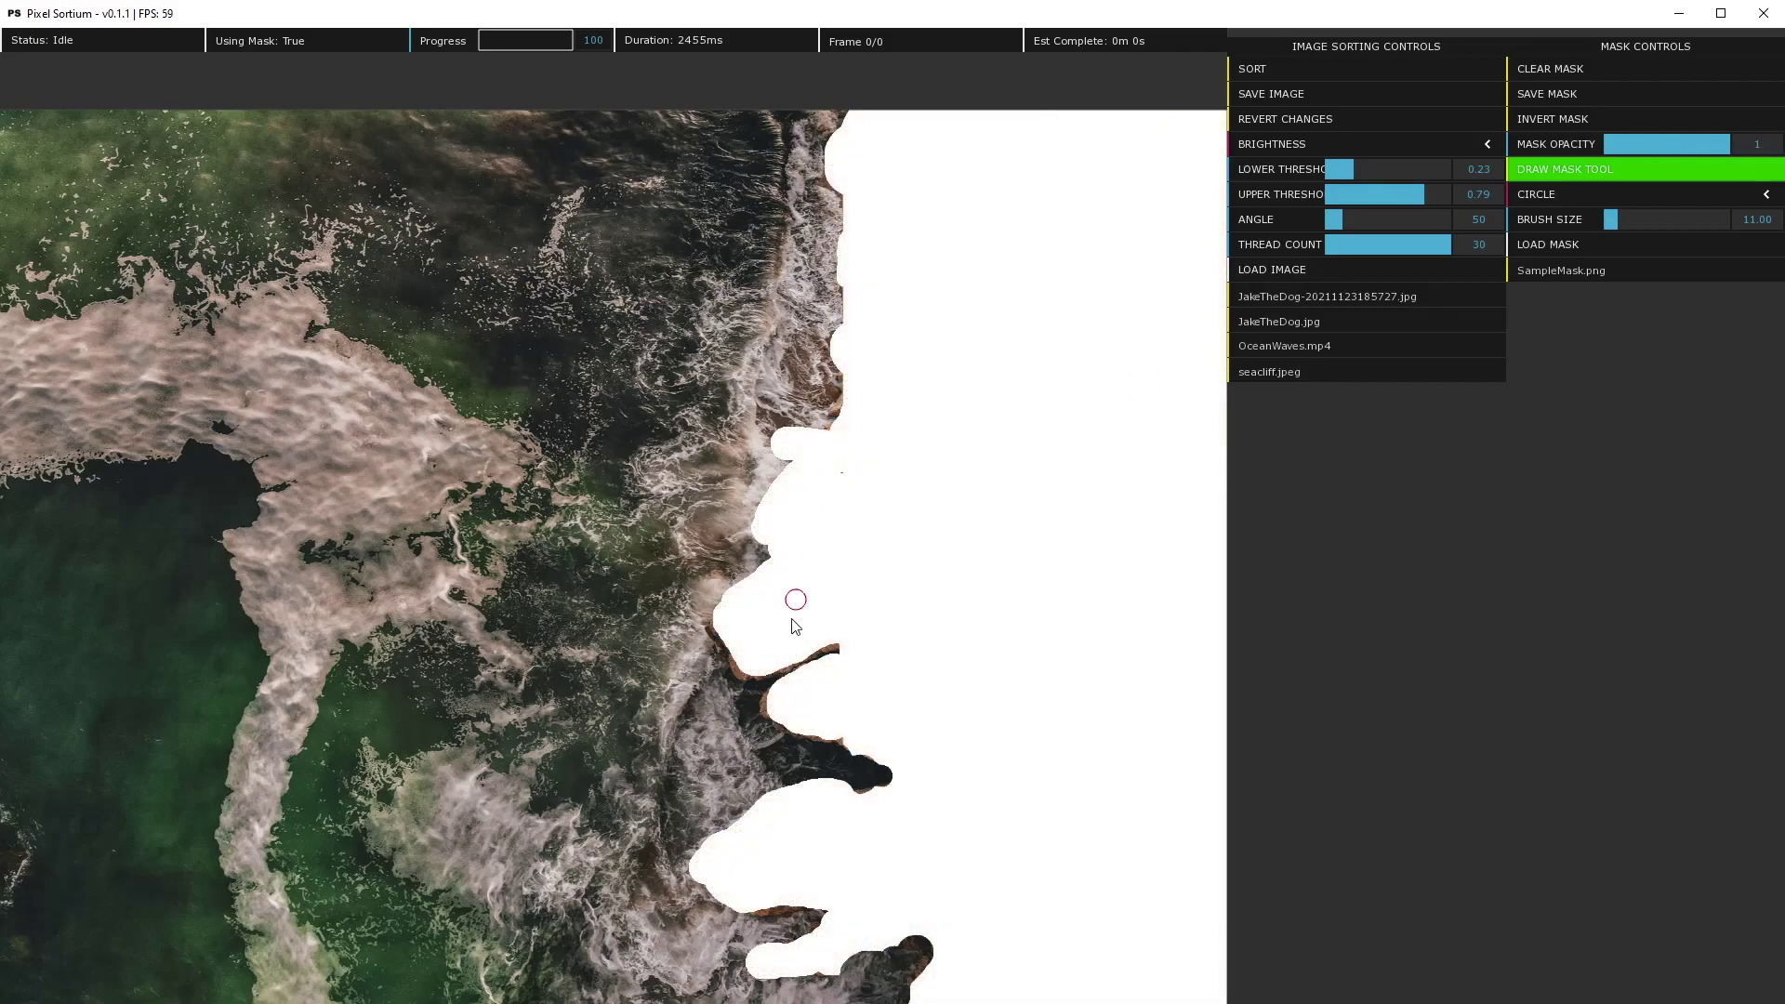
mouse_move(810, 662)
mouse_down()
mouse_move(750, 673)
mouse_move(716, 617)
mouse_up()
drag(786, 697, 772, 711)
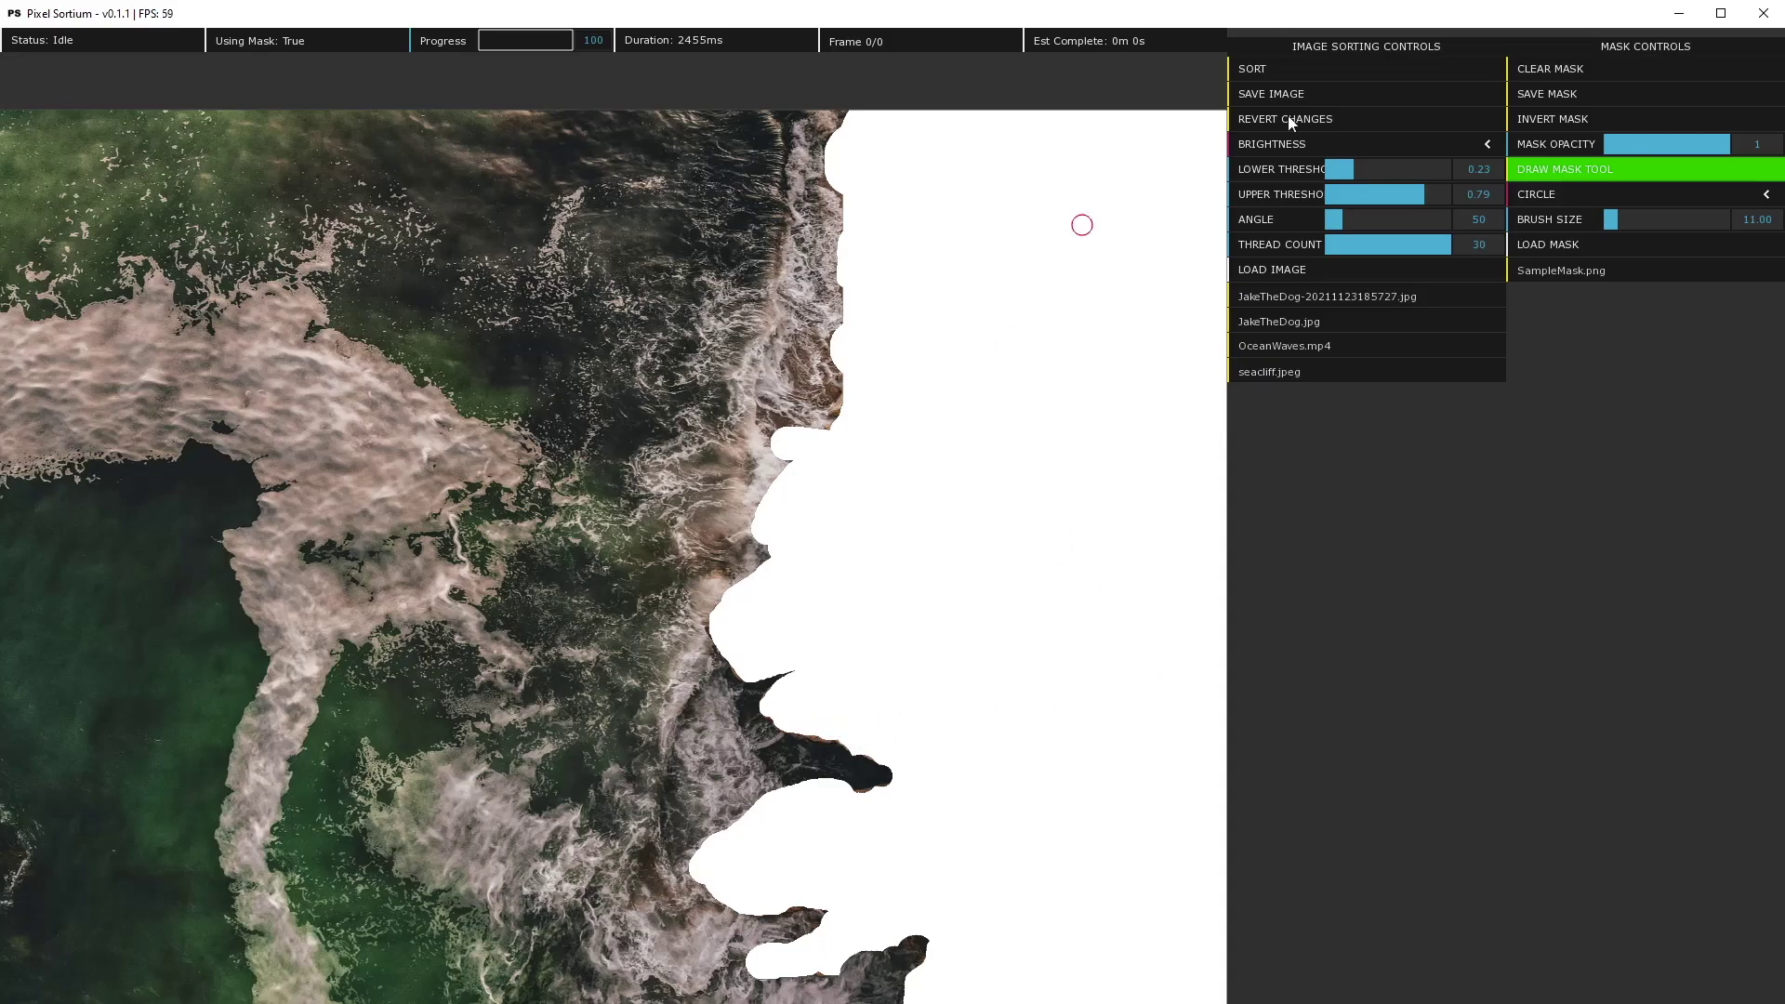
Step: Lower the mask opacity to 0.33 and set the sorting angle to 127 for the sea cliff image
click(1301, 68)
drag(1709, 141, 1647, 148)
drag(1339, 219, 1370, 217)
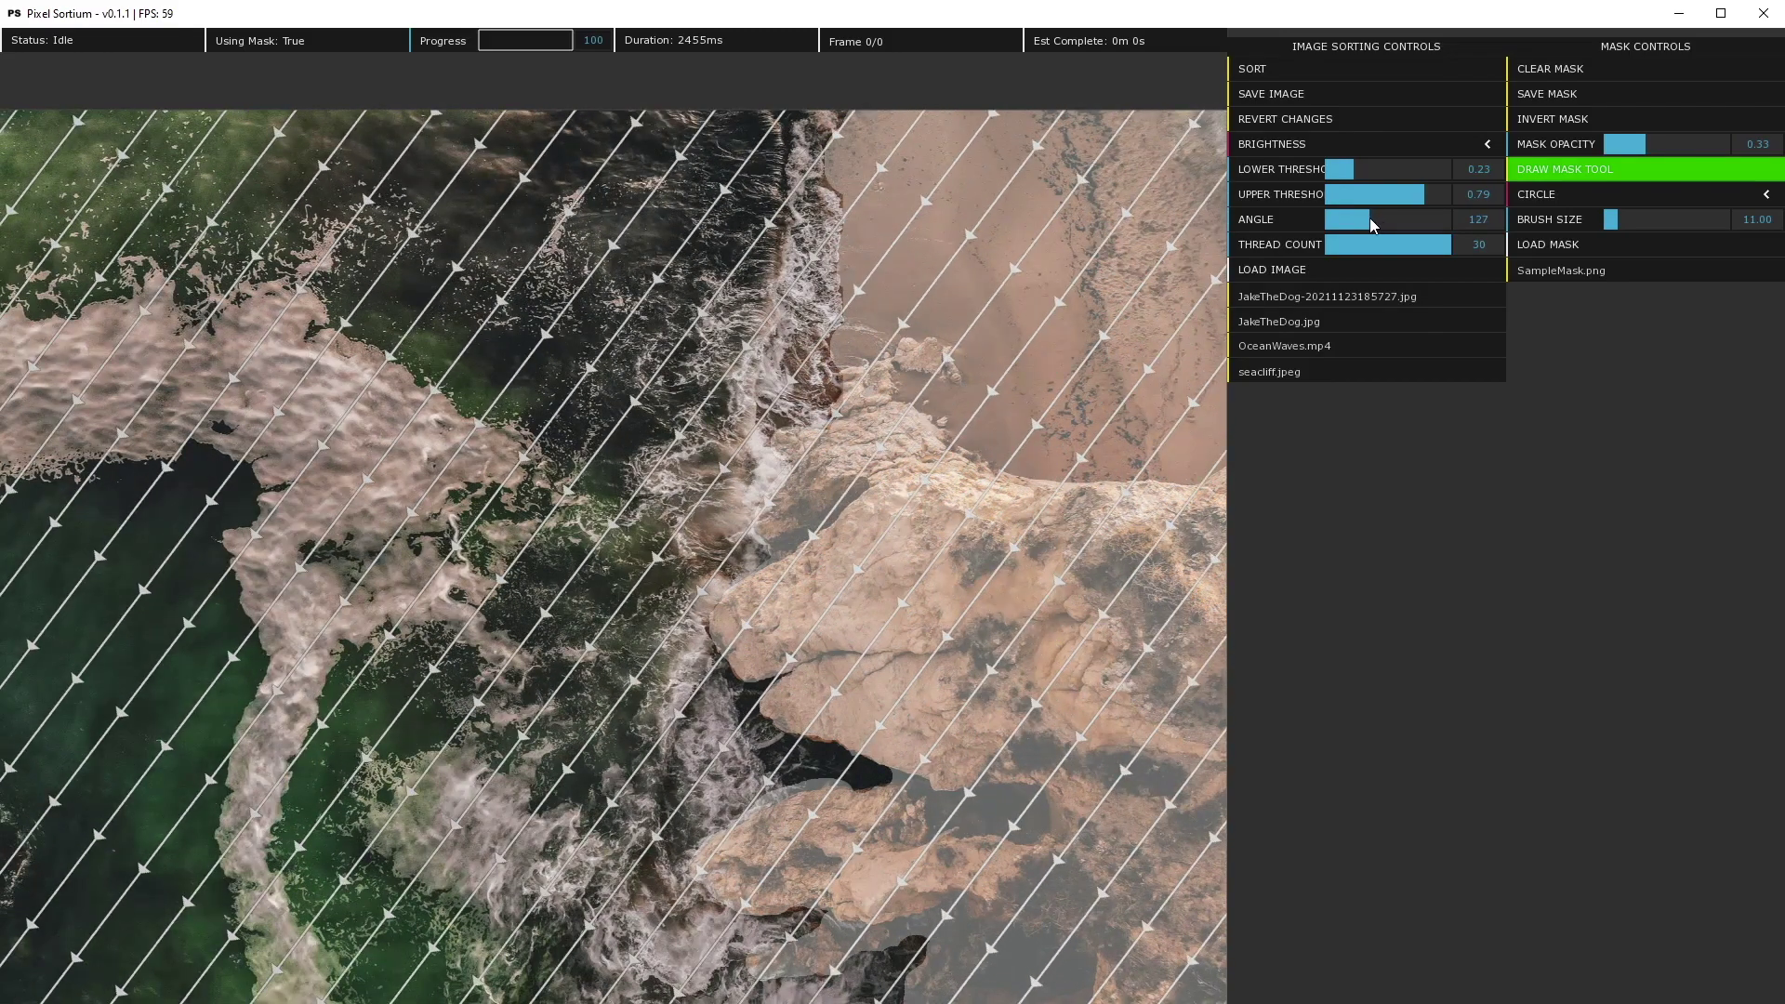
Step: Set the lower threshold to 0.15 and the upper threshold to 0.87, and pixel sort the sea cliff image
click(1343, 169)
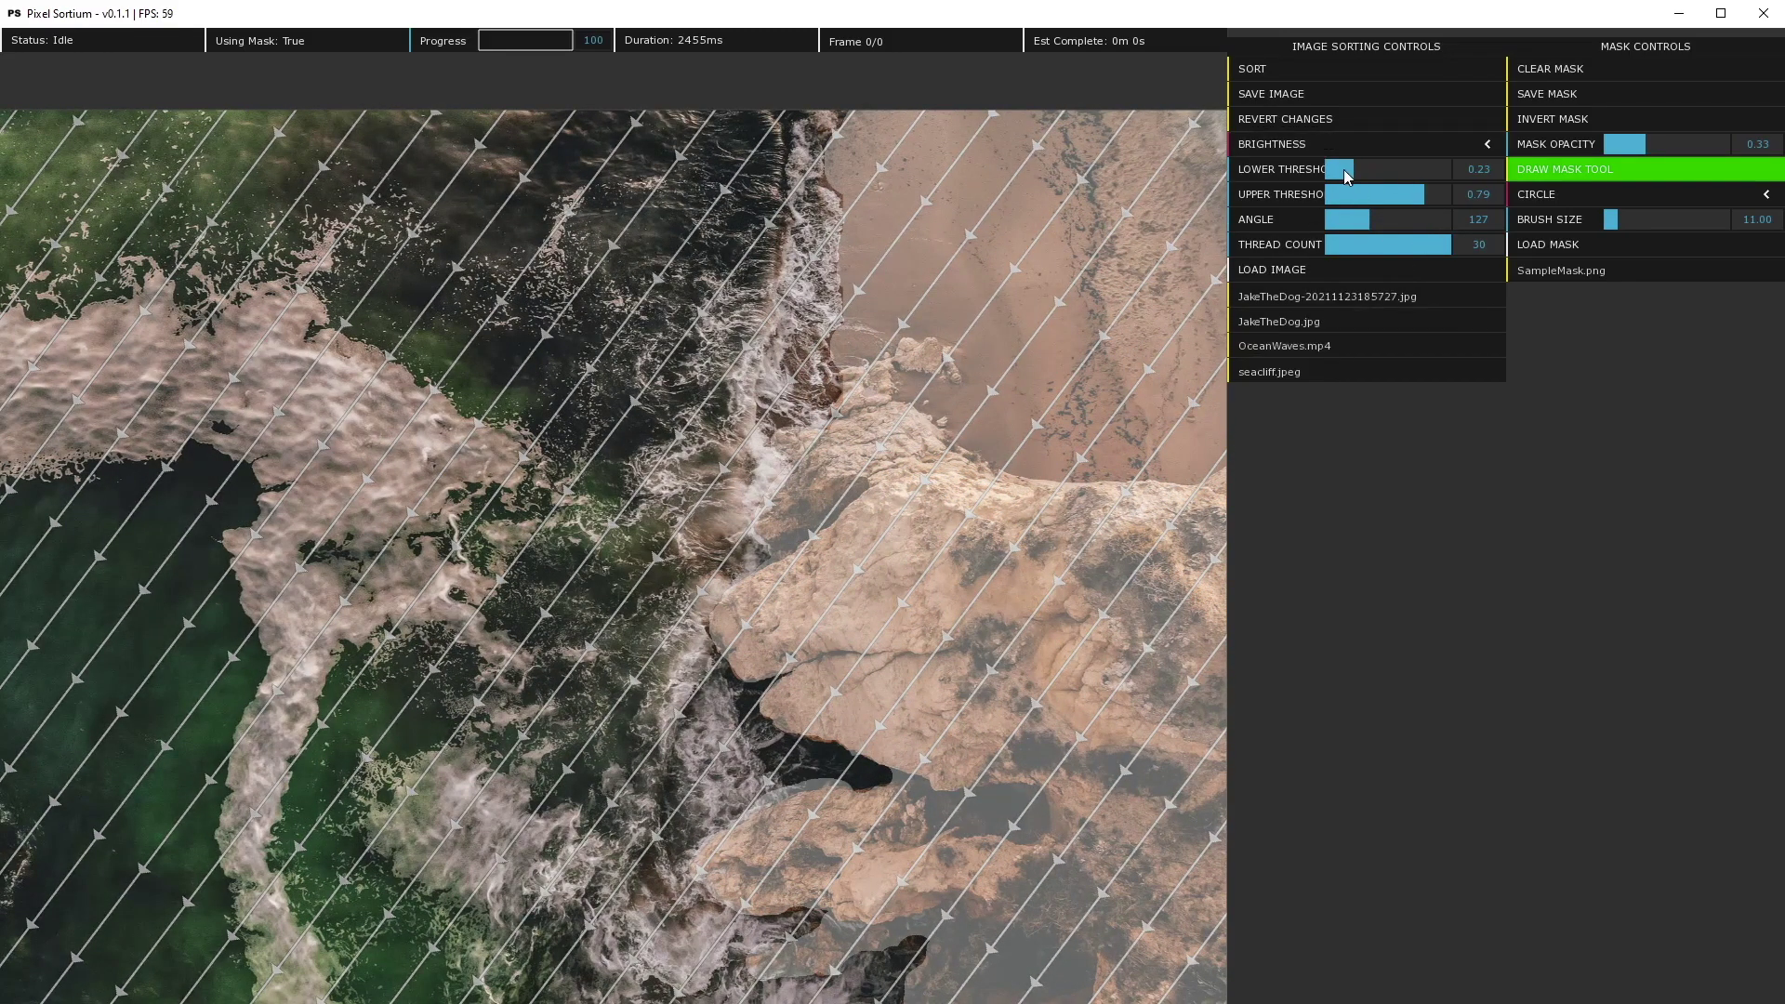
click(1434, 194)
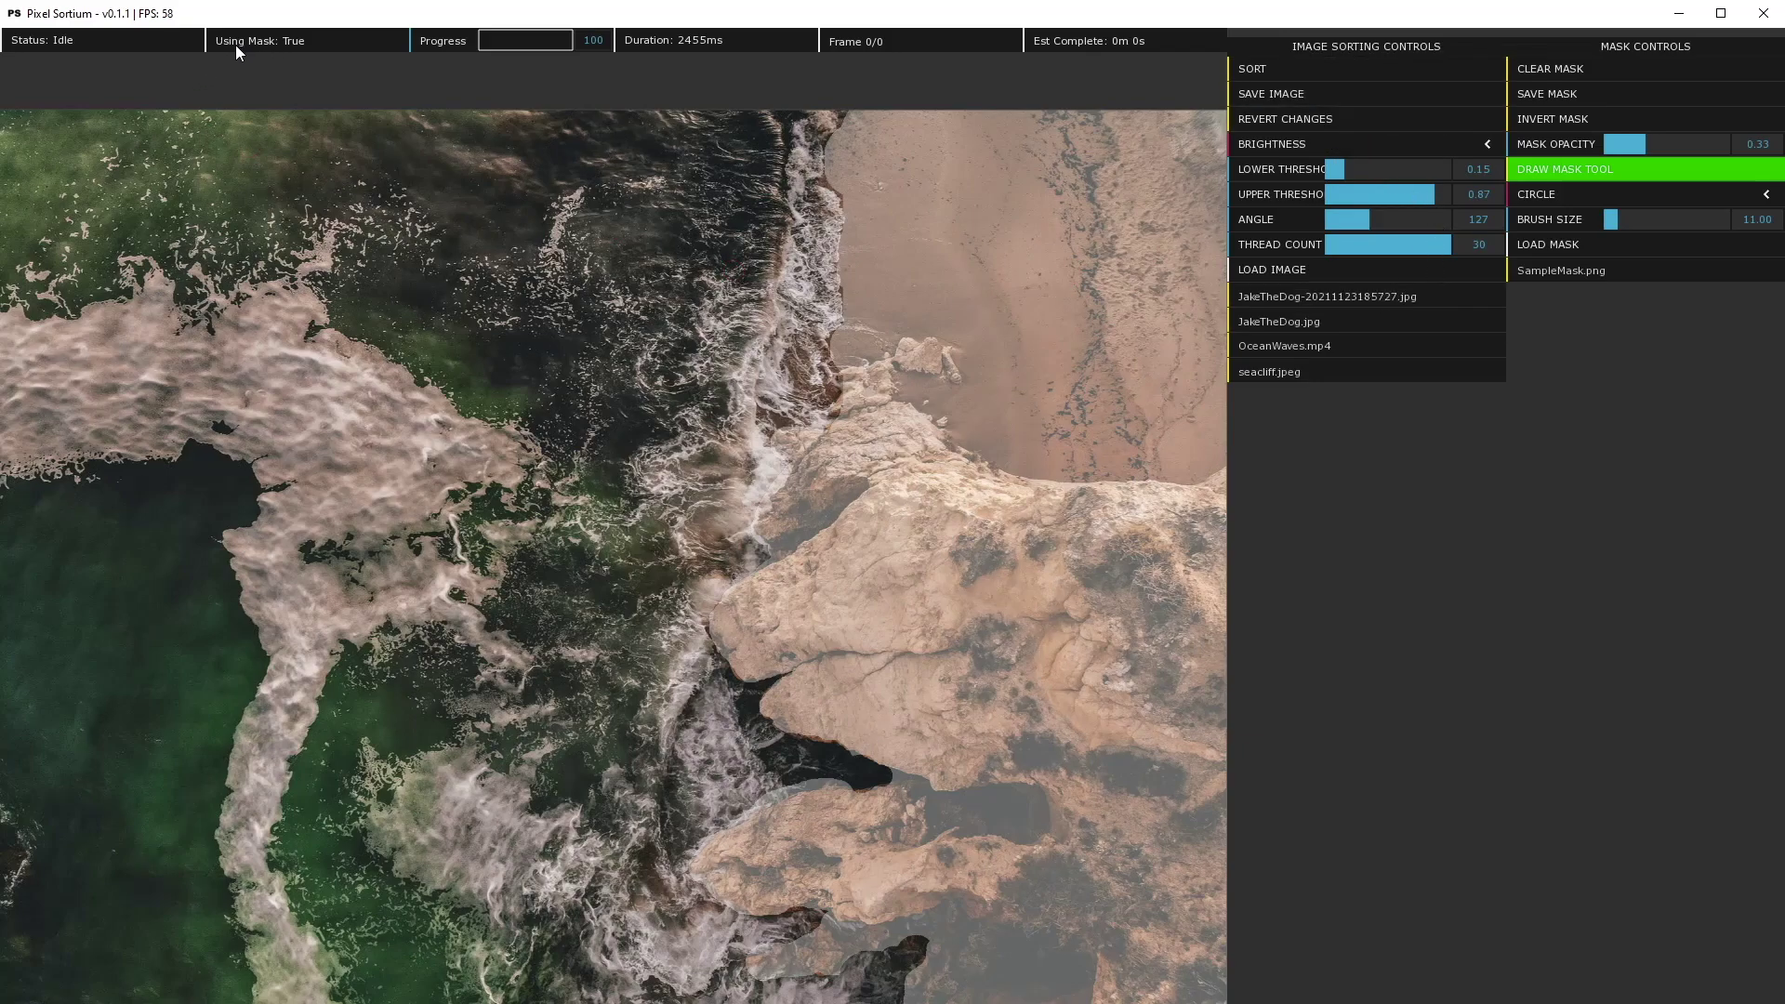
click(1264, 65)
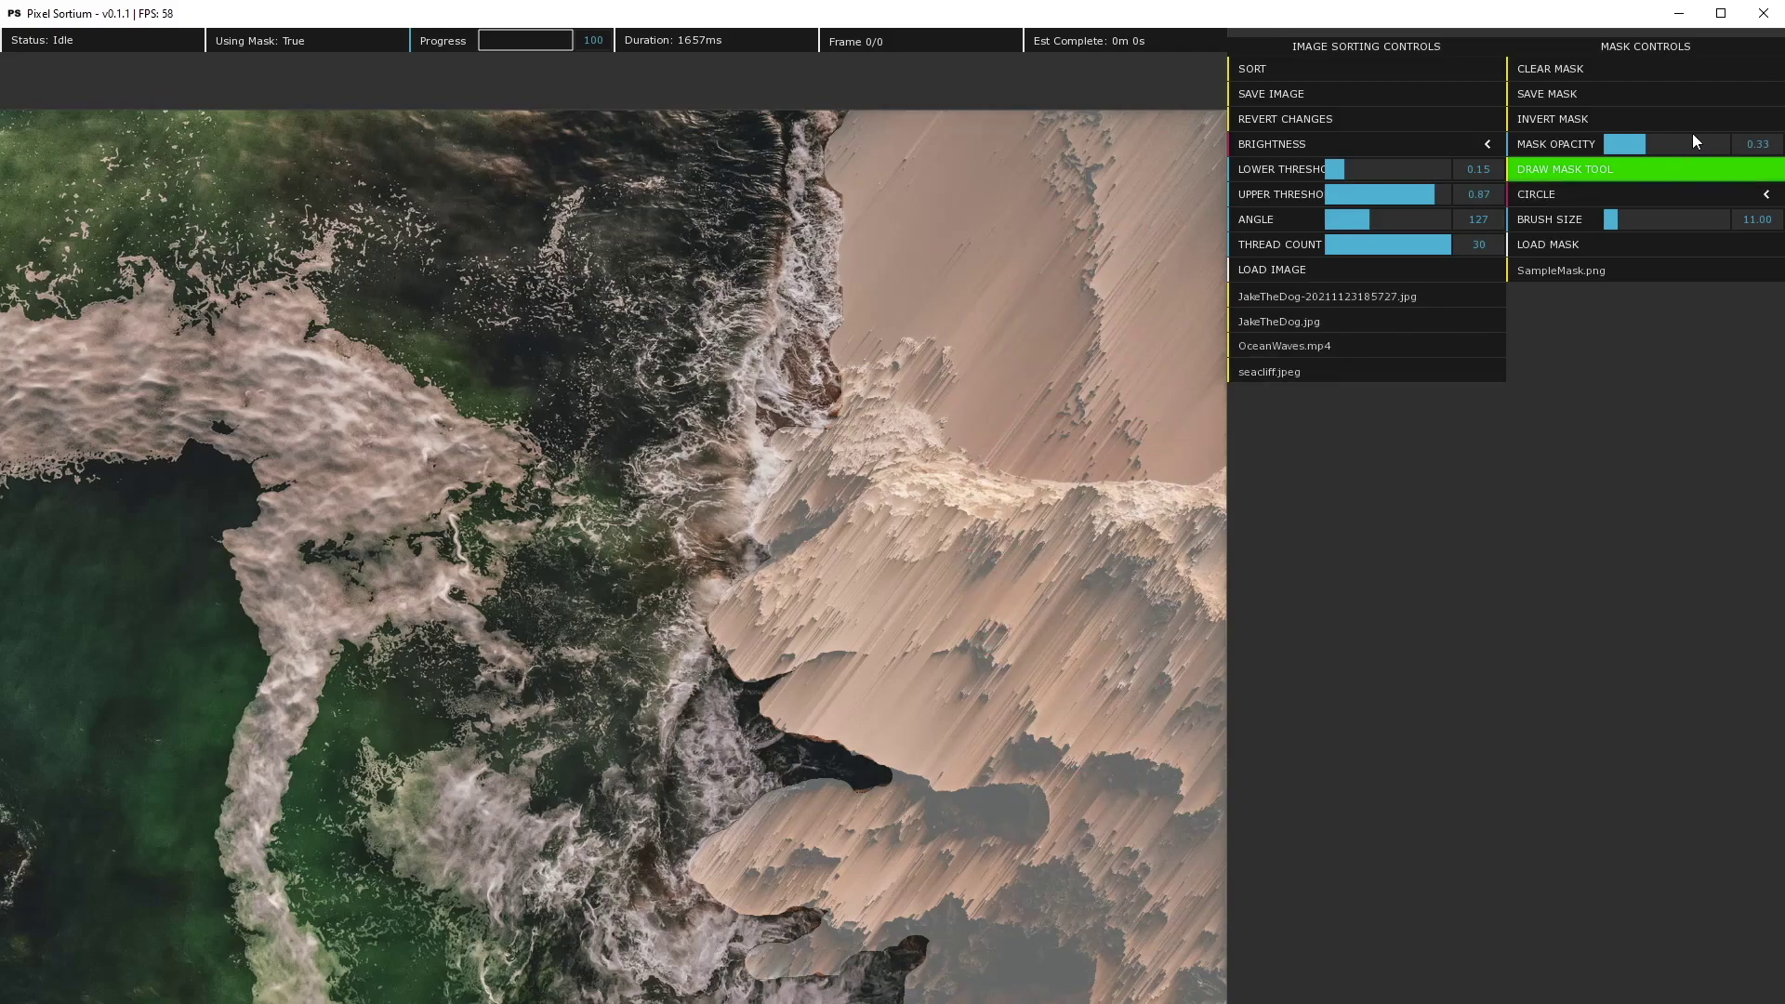
Step: Invert the mask at 0.32 opacity and pixel sort the water area at an angle of 42
drag(1638, 143, 1702, 152)
click(1610, 115)
drag(1700, 145, 1644, 143)
drag(1353, 221, 1340, 221)
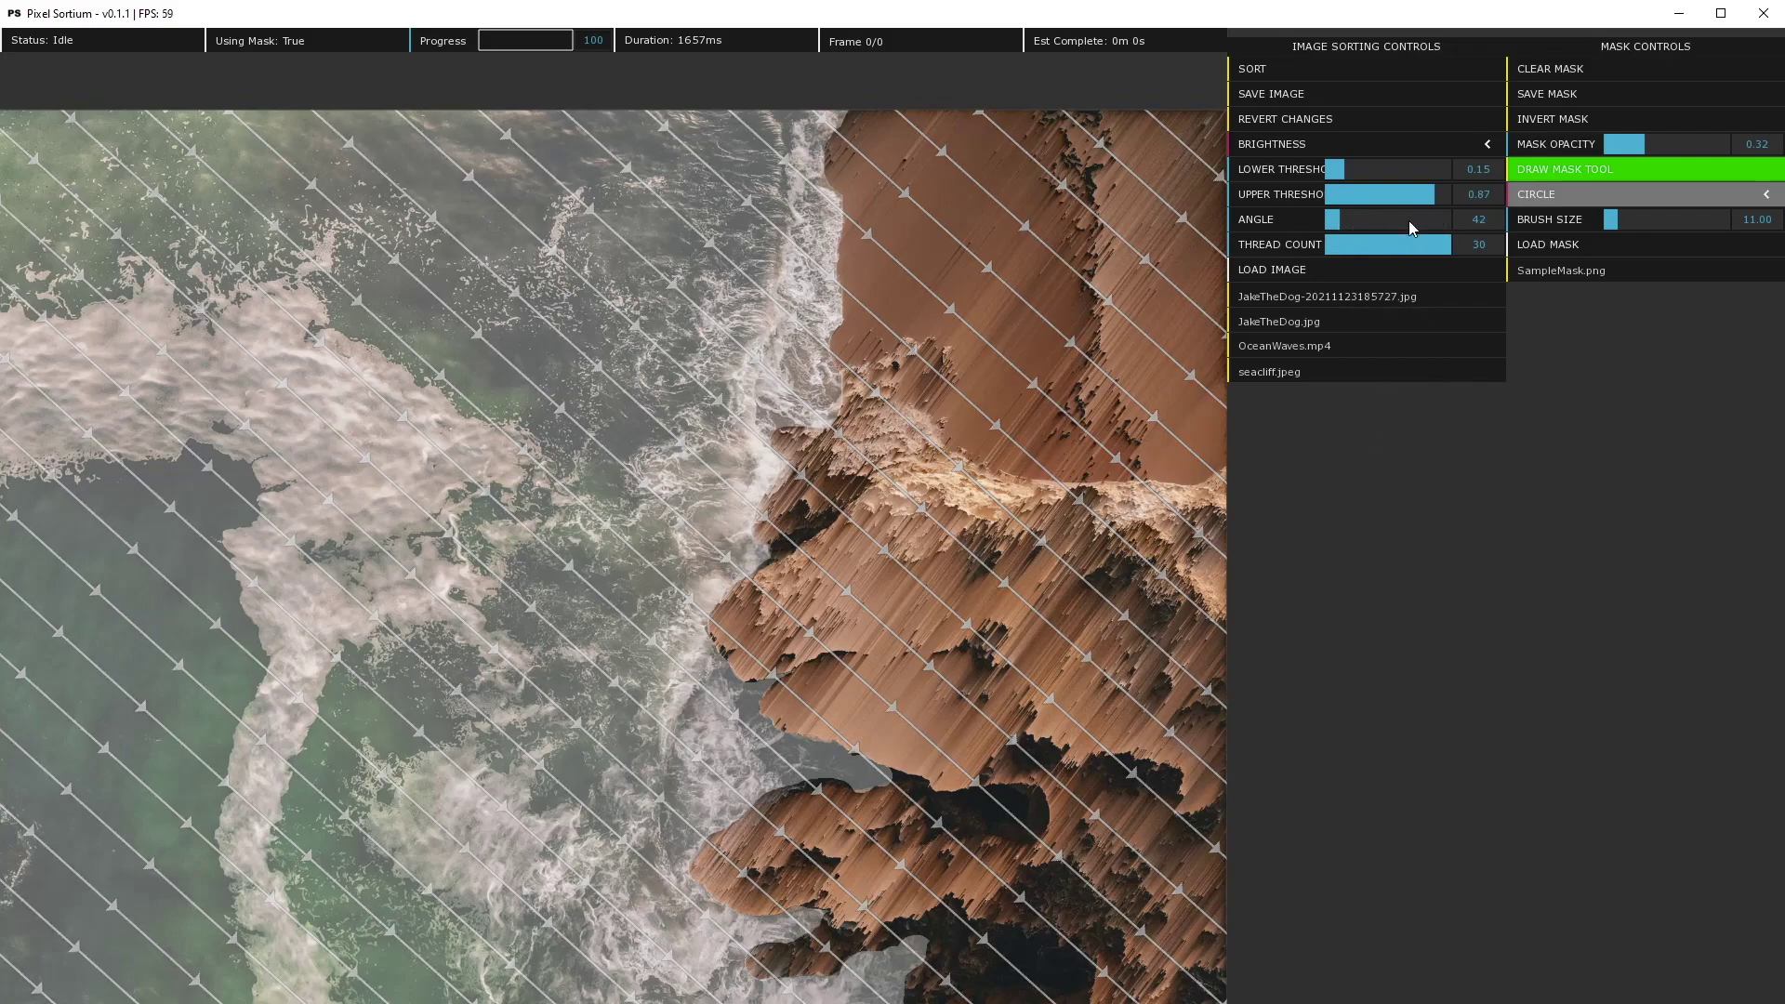
click(1322, 69)
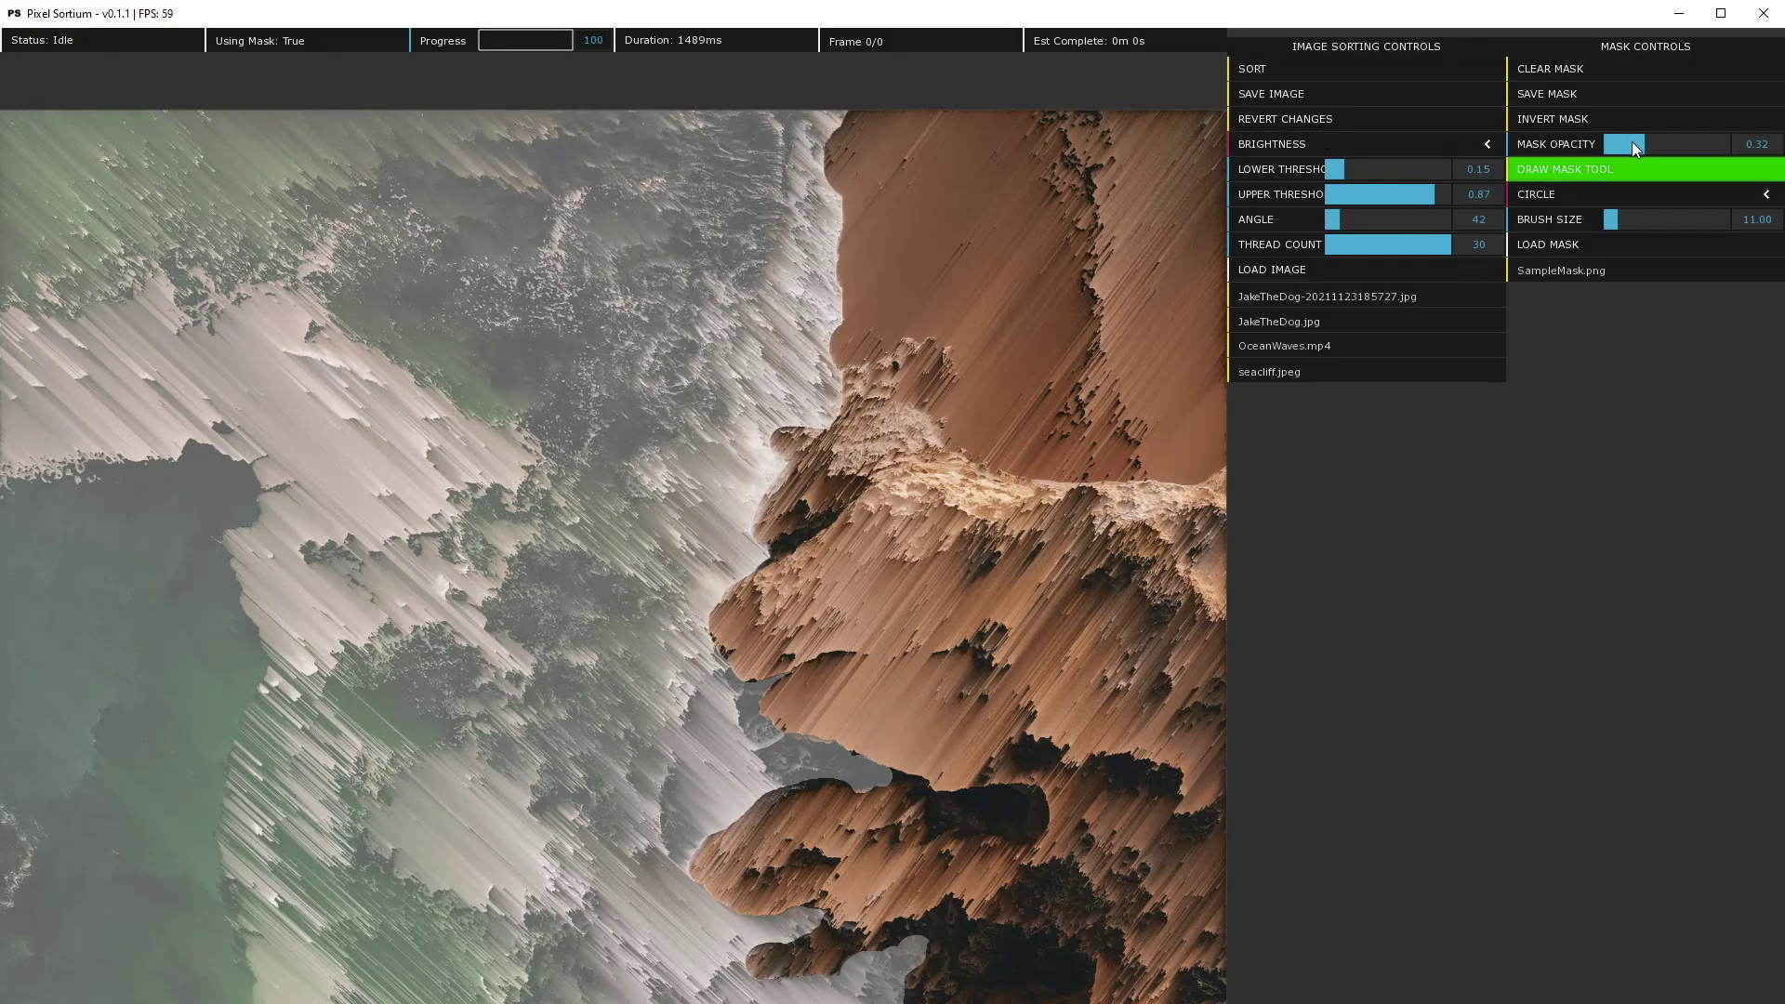
Step: Clear the mask and save the sorted sea cliff image
click(1581, 70)
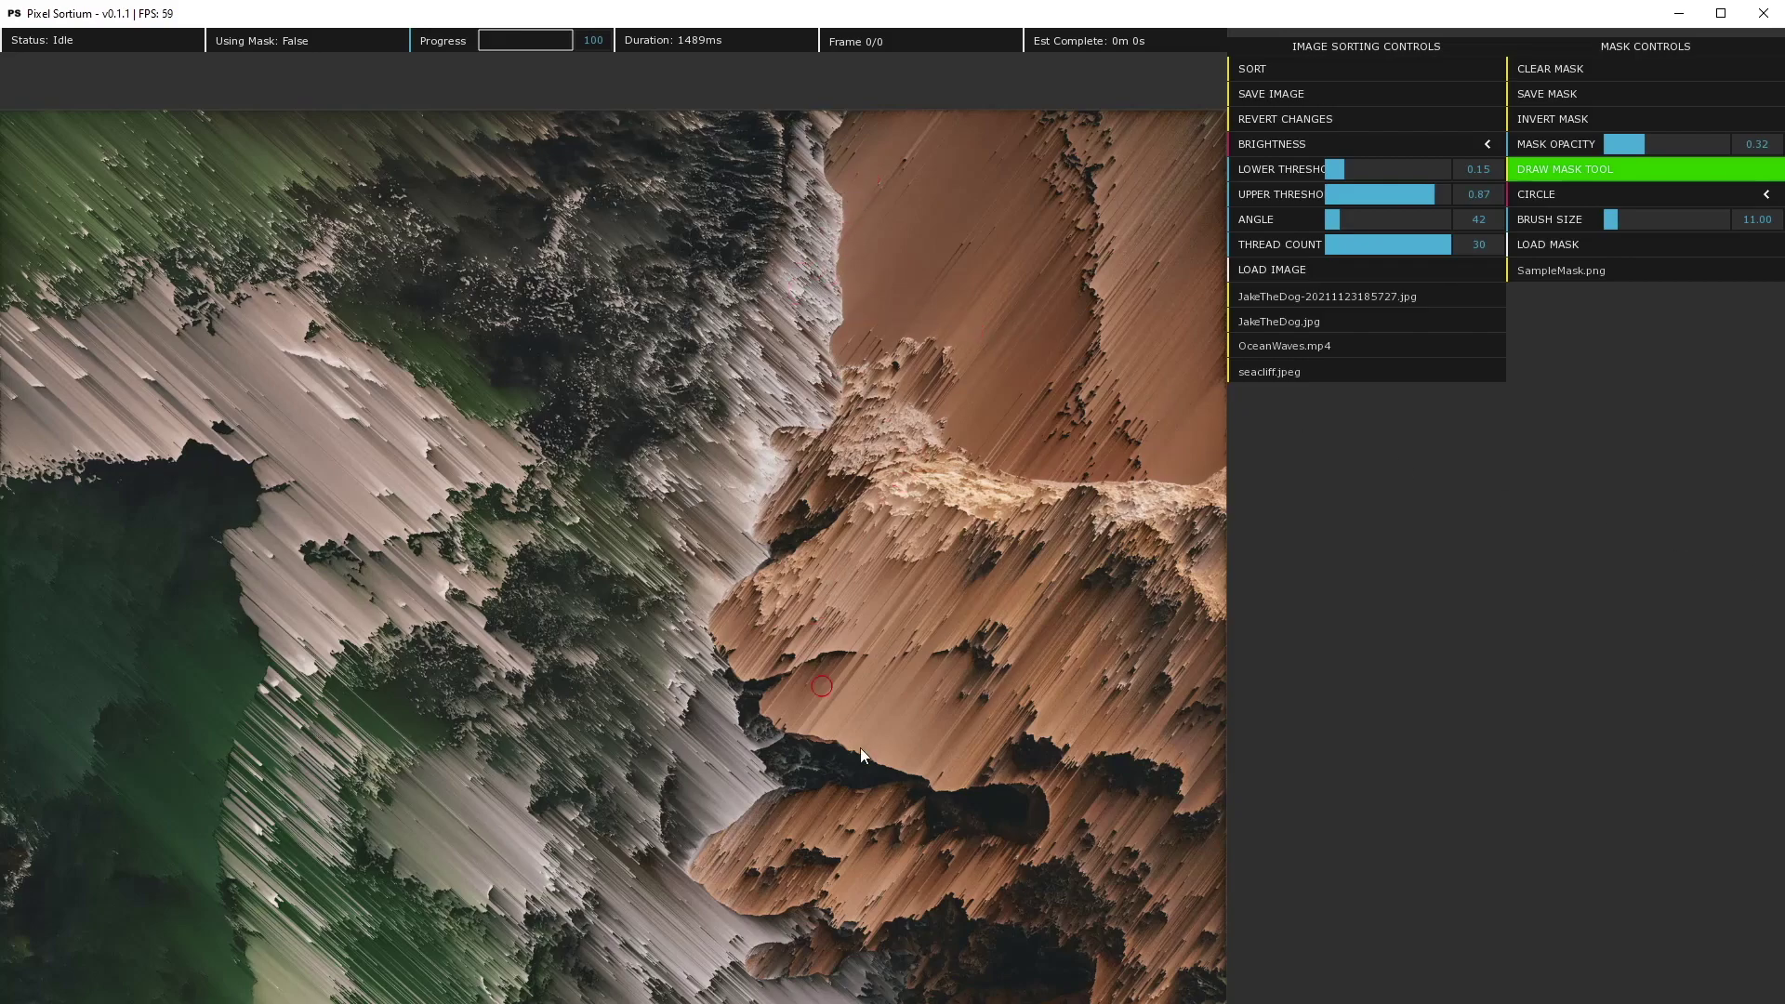
click(1331, 95)
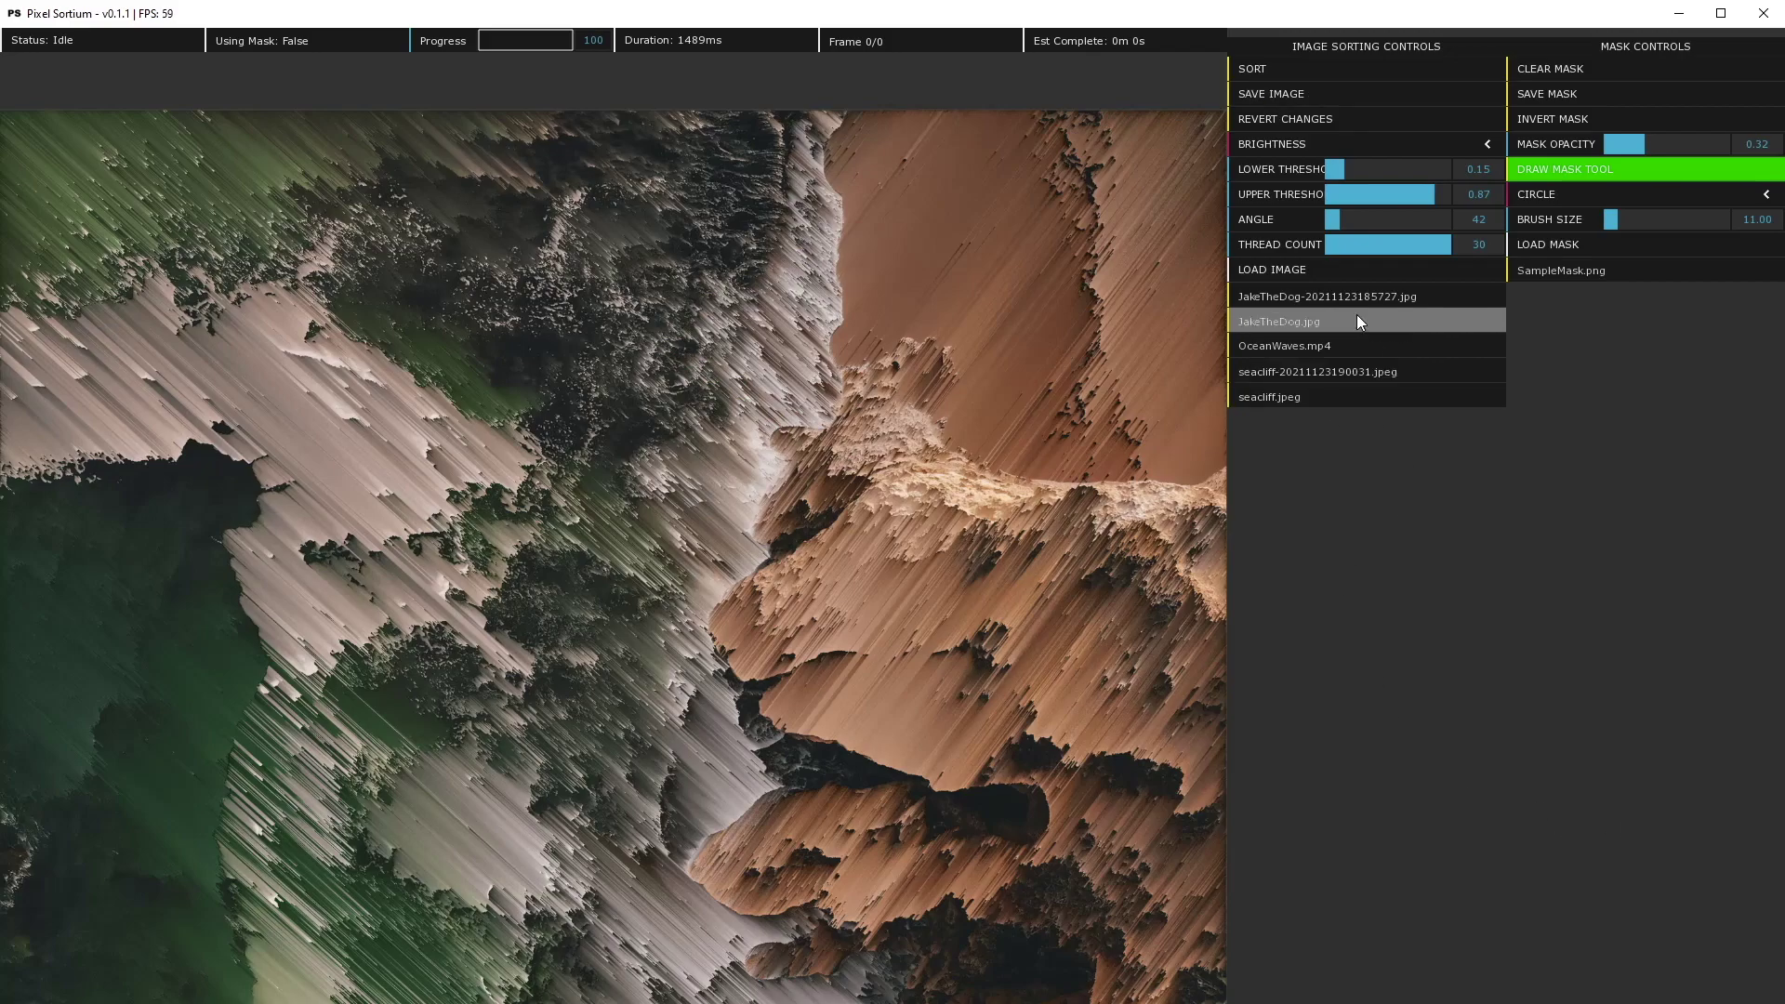
Step: Load the OceanWaves.mp4 video and set its sorting angle to 90
click(1341, 349)
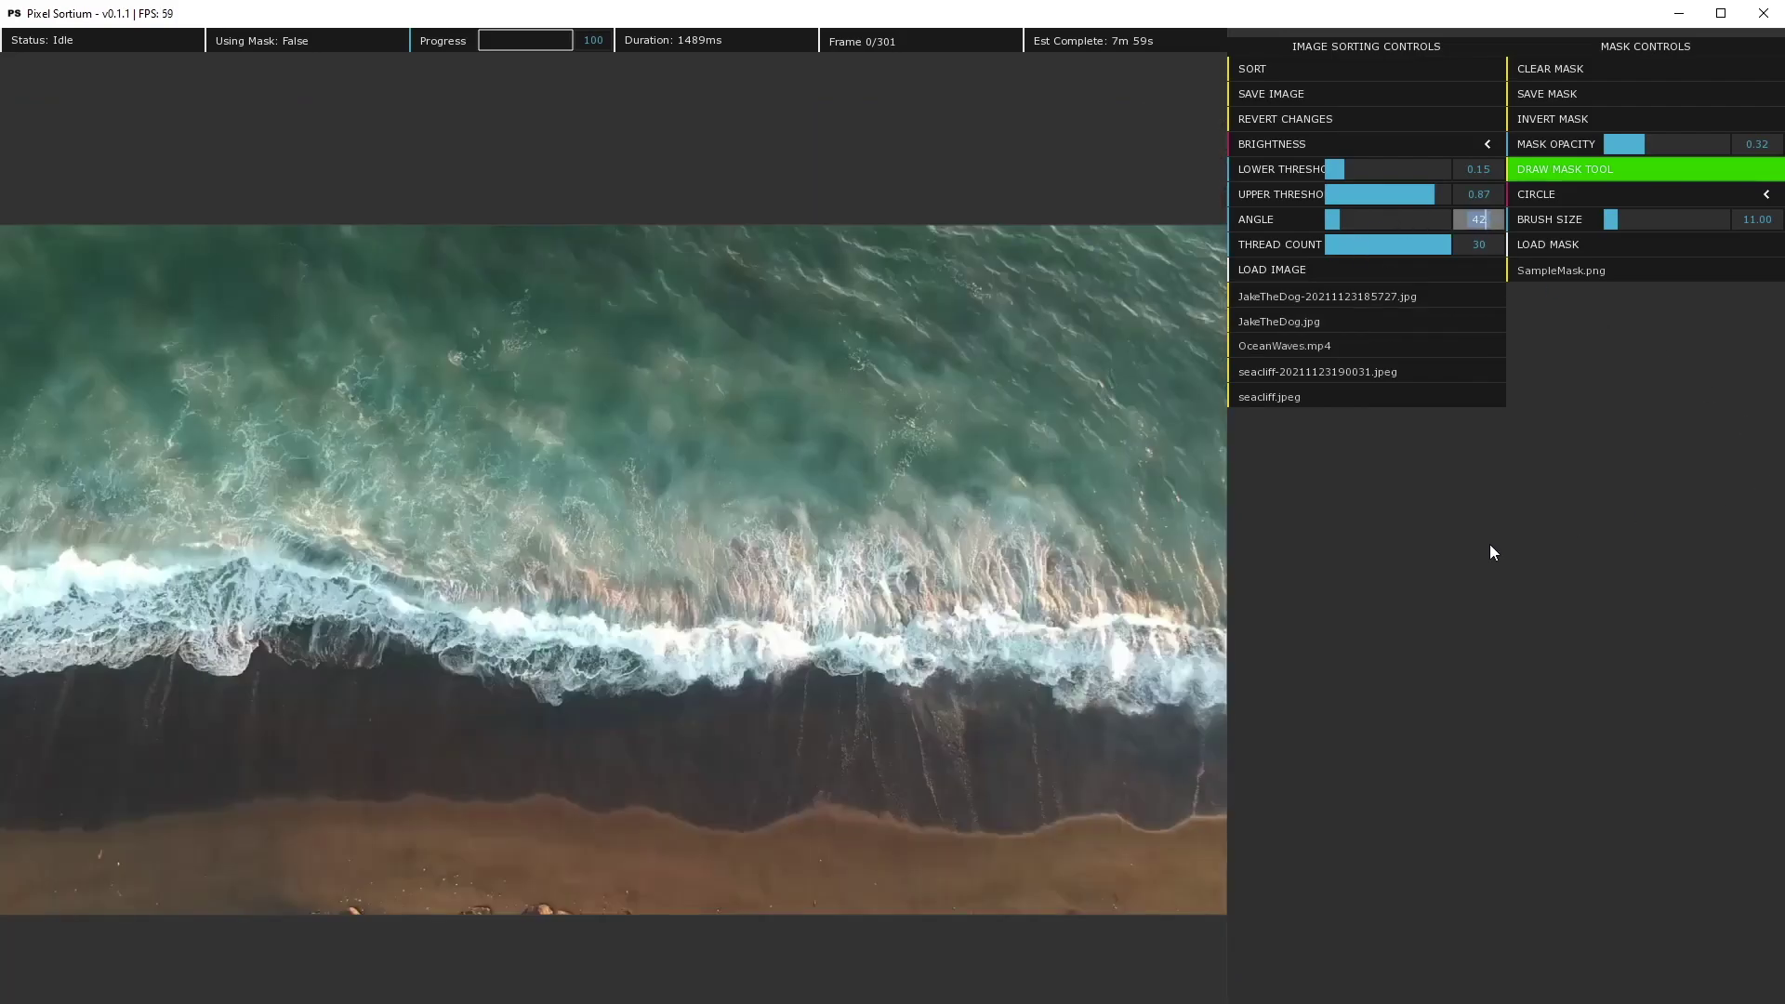
key(BackSpace)
text(90)
key(Return)
Step: Narrow the thresholds to 0.30 lower and 0.74 upper, and pixel sort the ocean waves video
drag(1436, 192, 1350, 165)
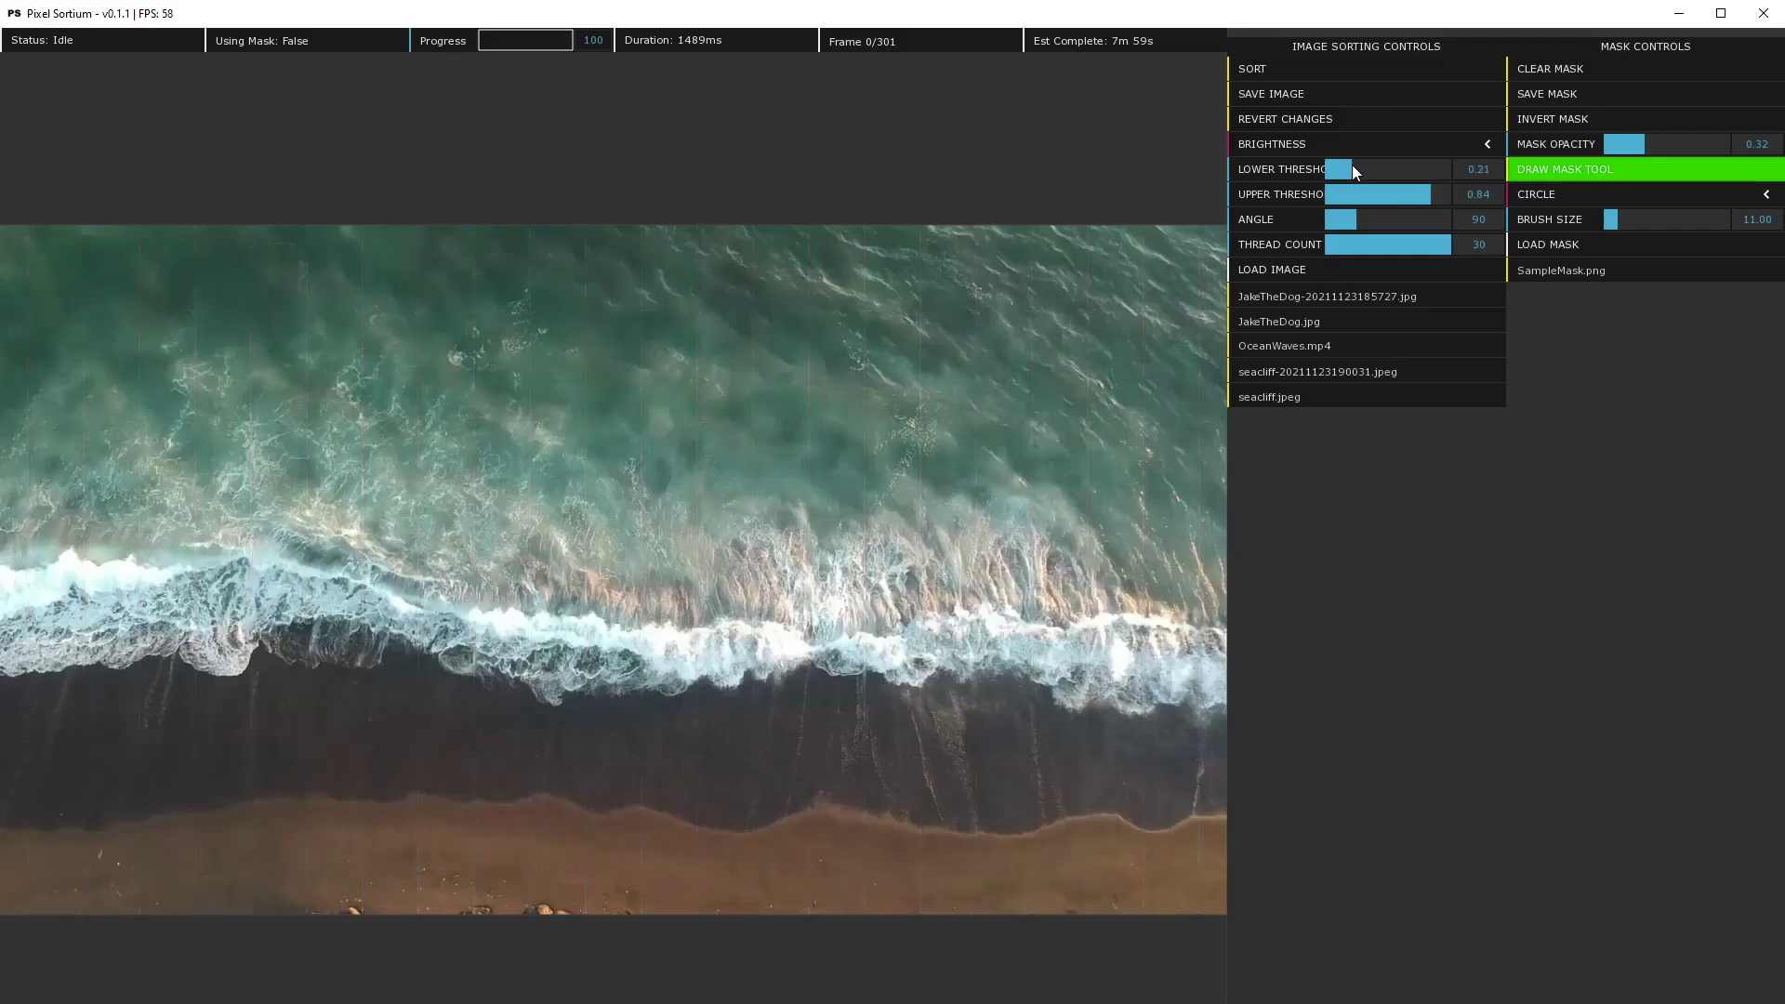
click(1296, 74)
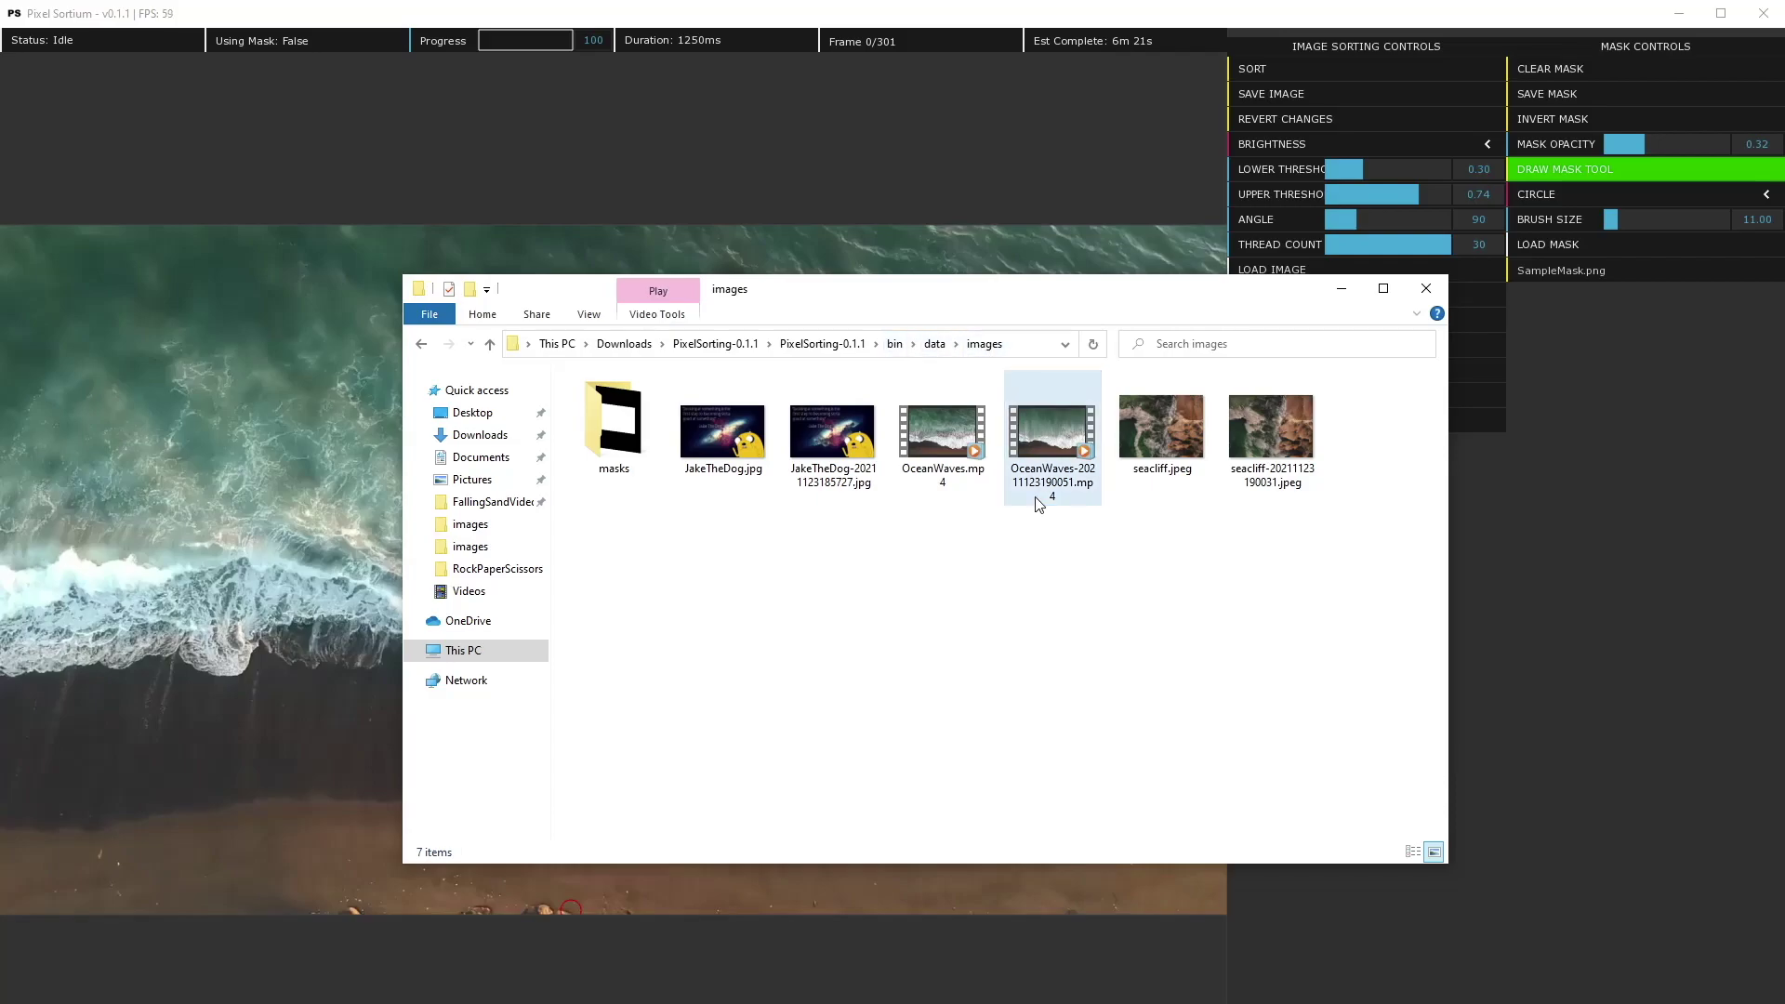
Step: Play the sorted video OceanWaves-20211123190051.mp4 from the images folder and close the player
double_click(1051, 433)
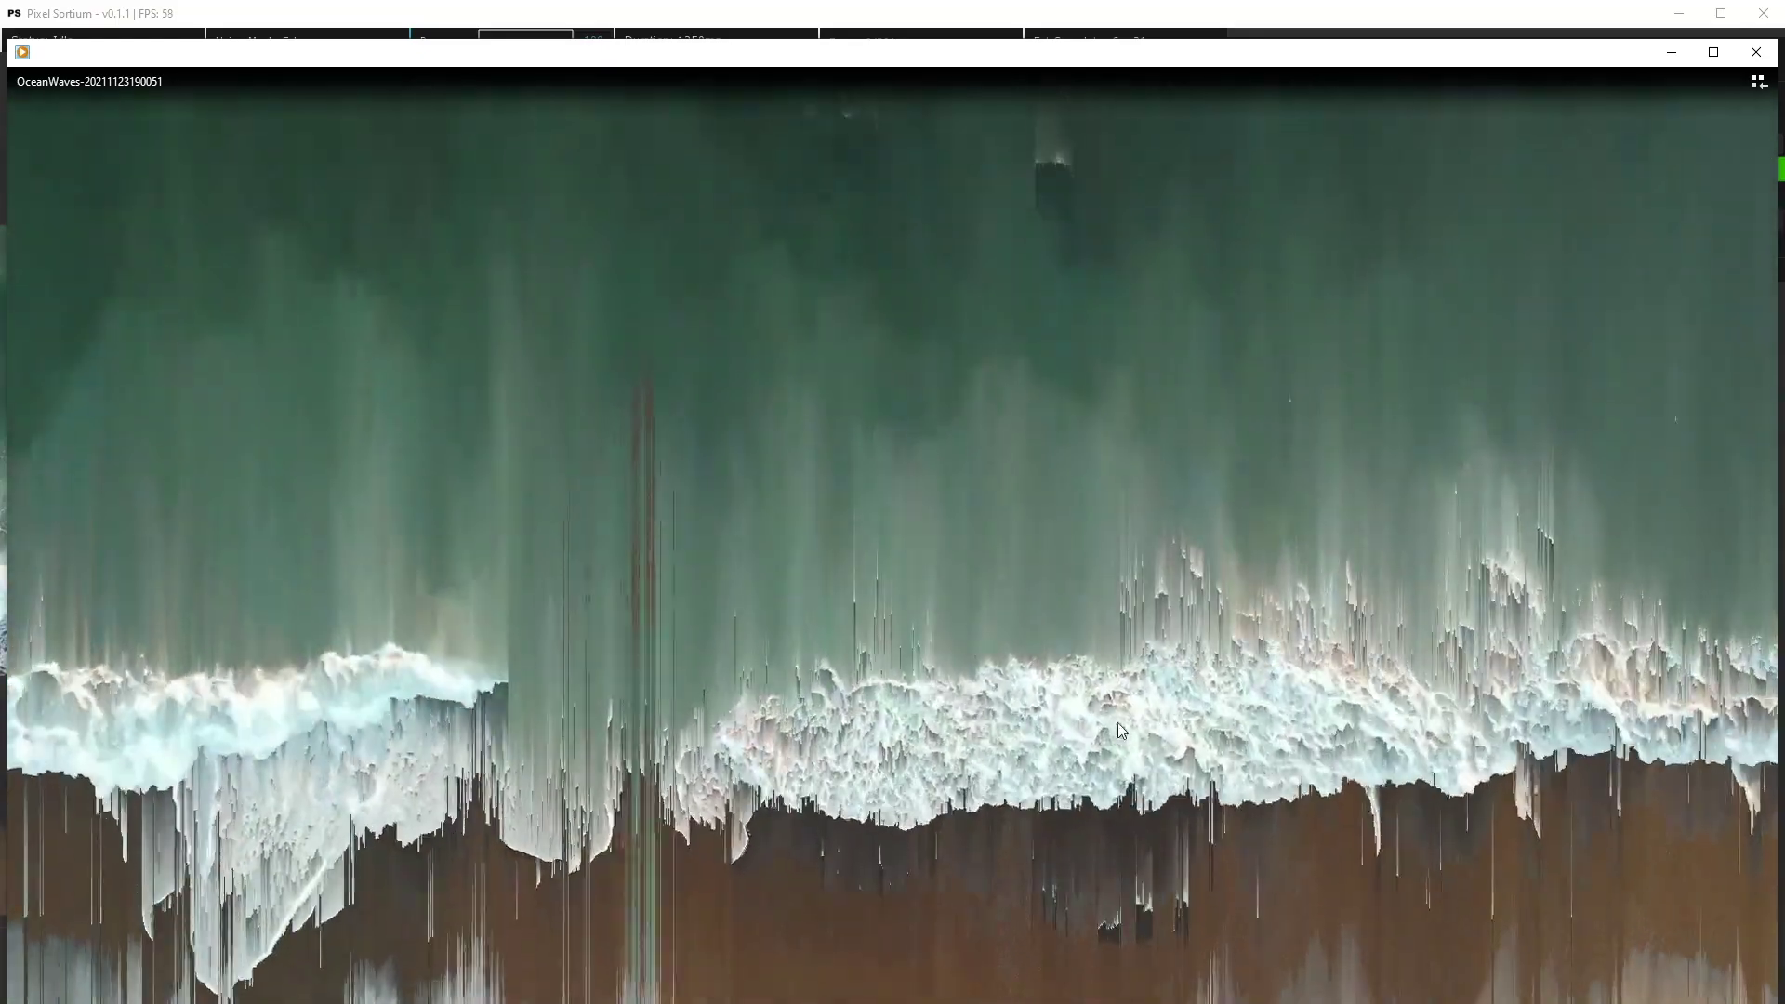
click(1756, 56)
Step: Compare the file sizes of the sorted OceanWaves-20211123190051.mp4 and the original OceanWaves.mp4 in their file properties
right_click(1032, 431)
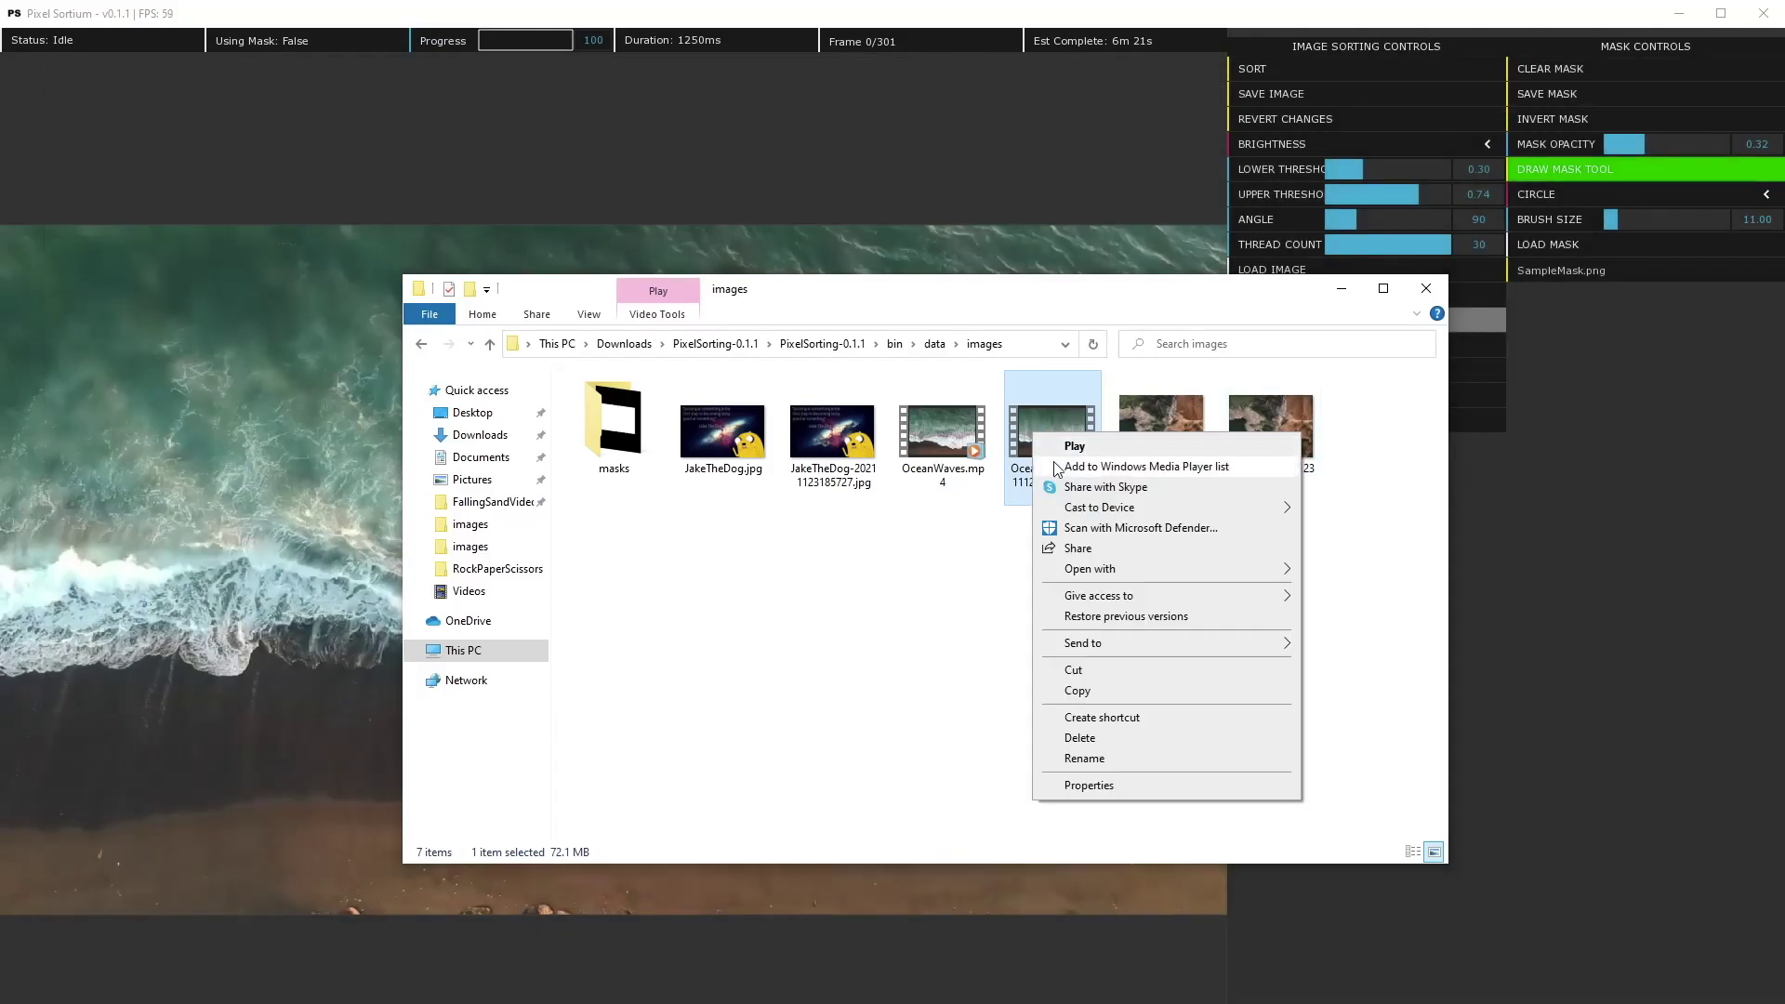
click(1089, 786)
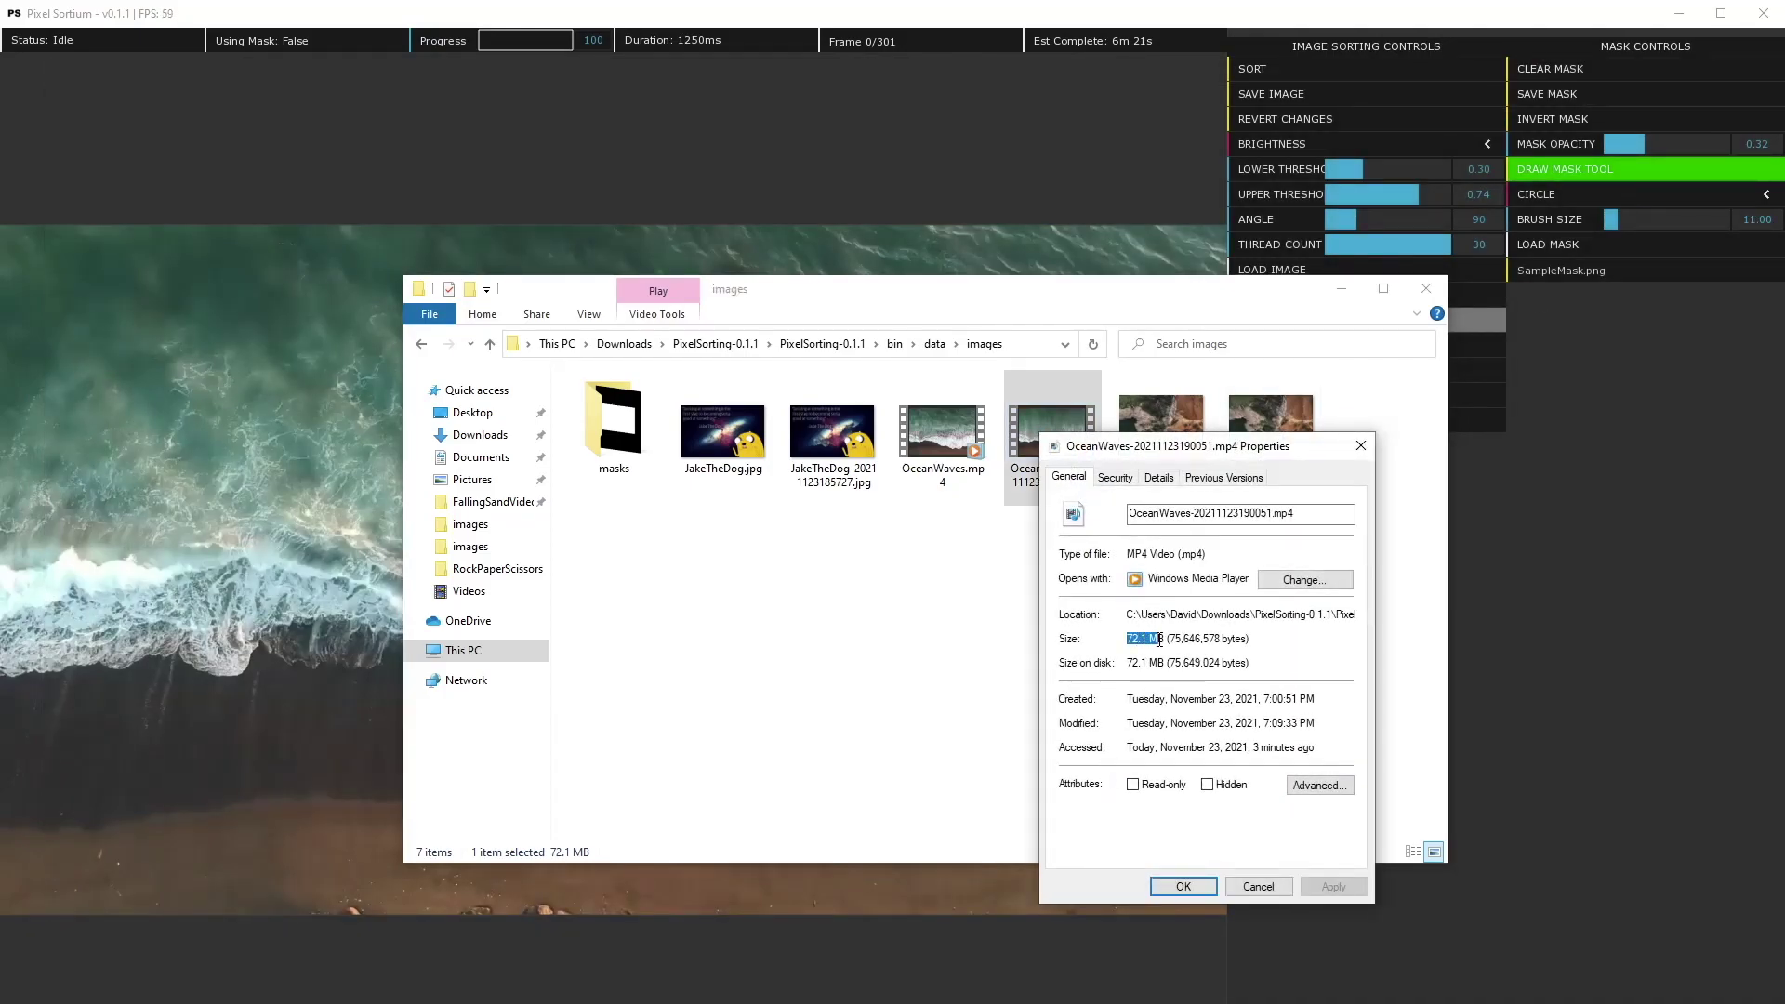
click(1360, 446)
click(962, 435)
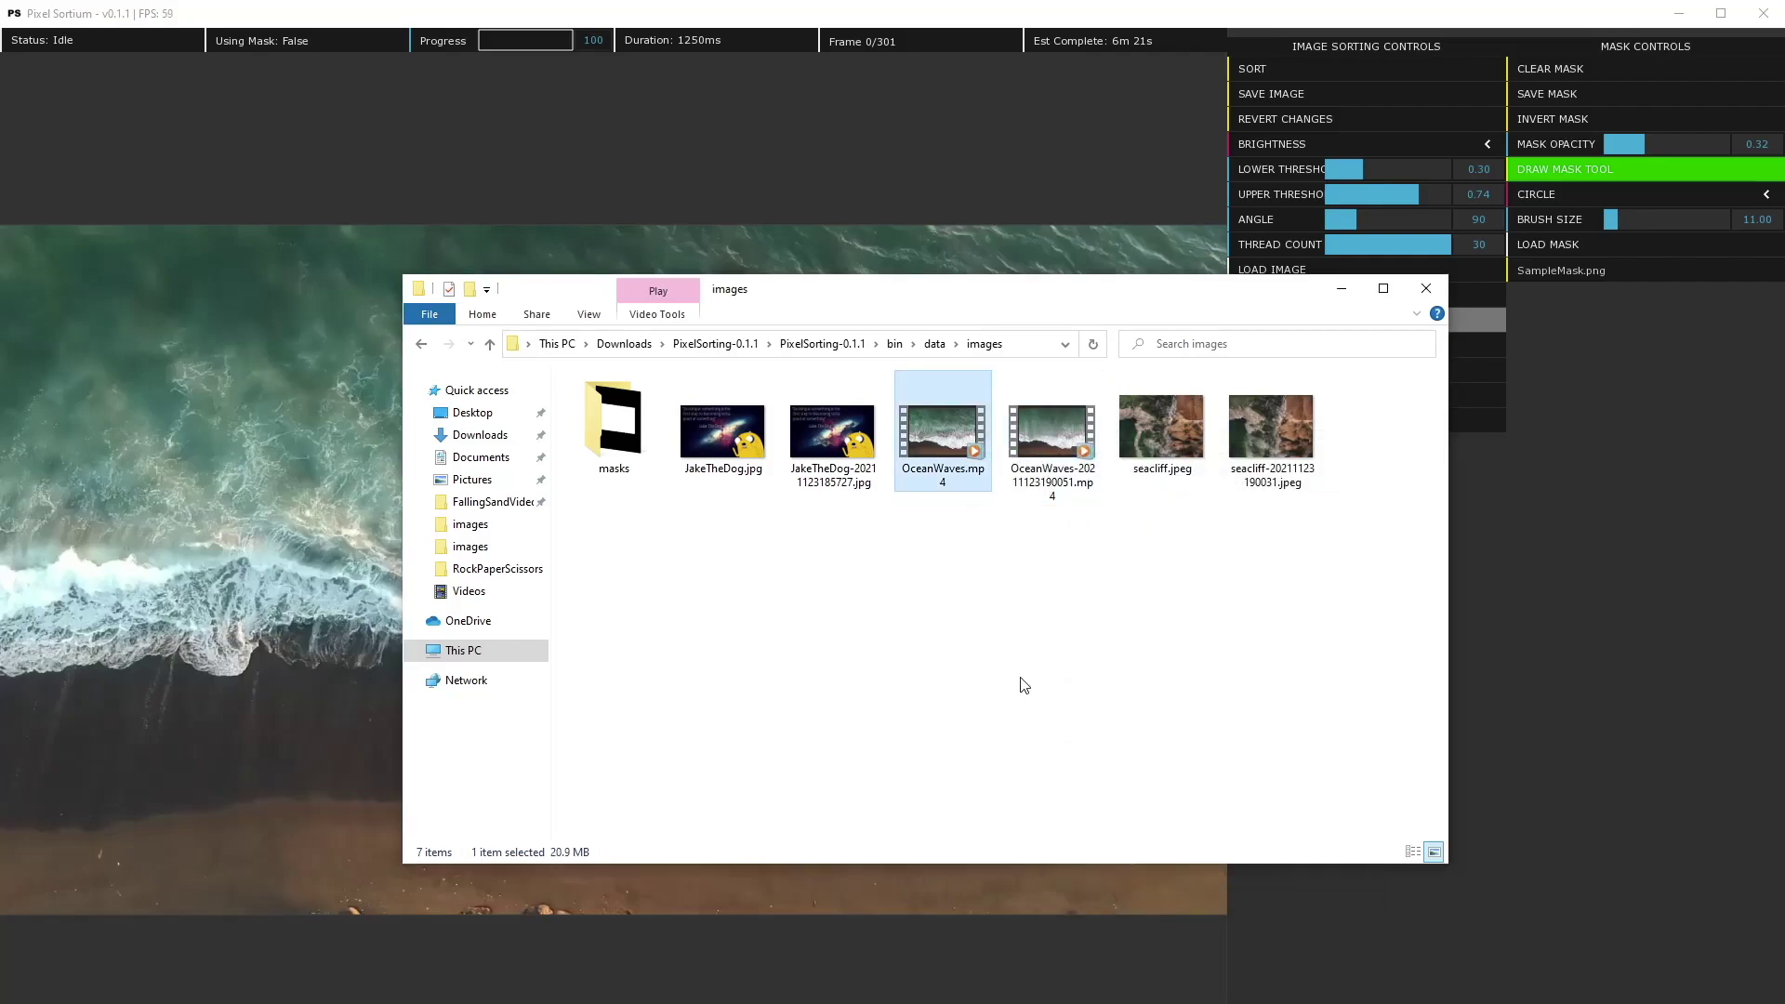
right_click(958, 426)
click(1020, 781)
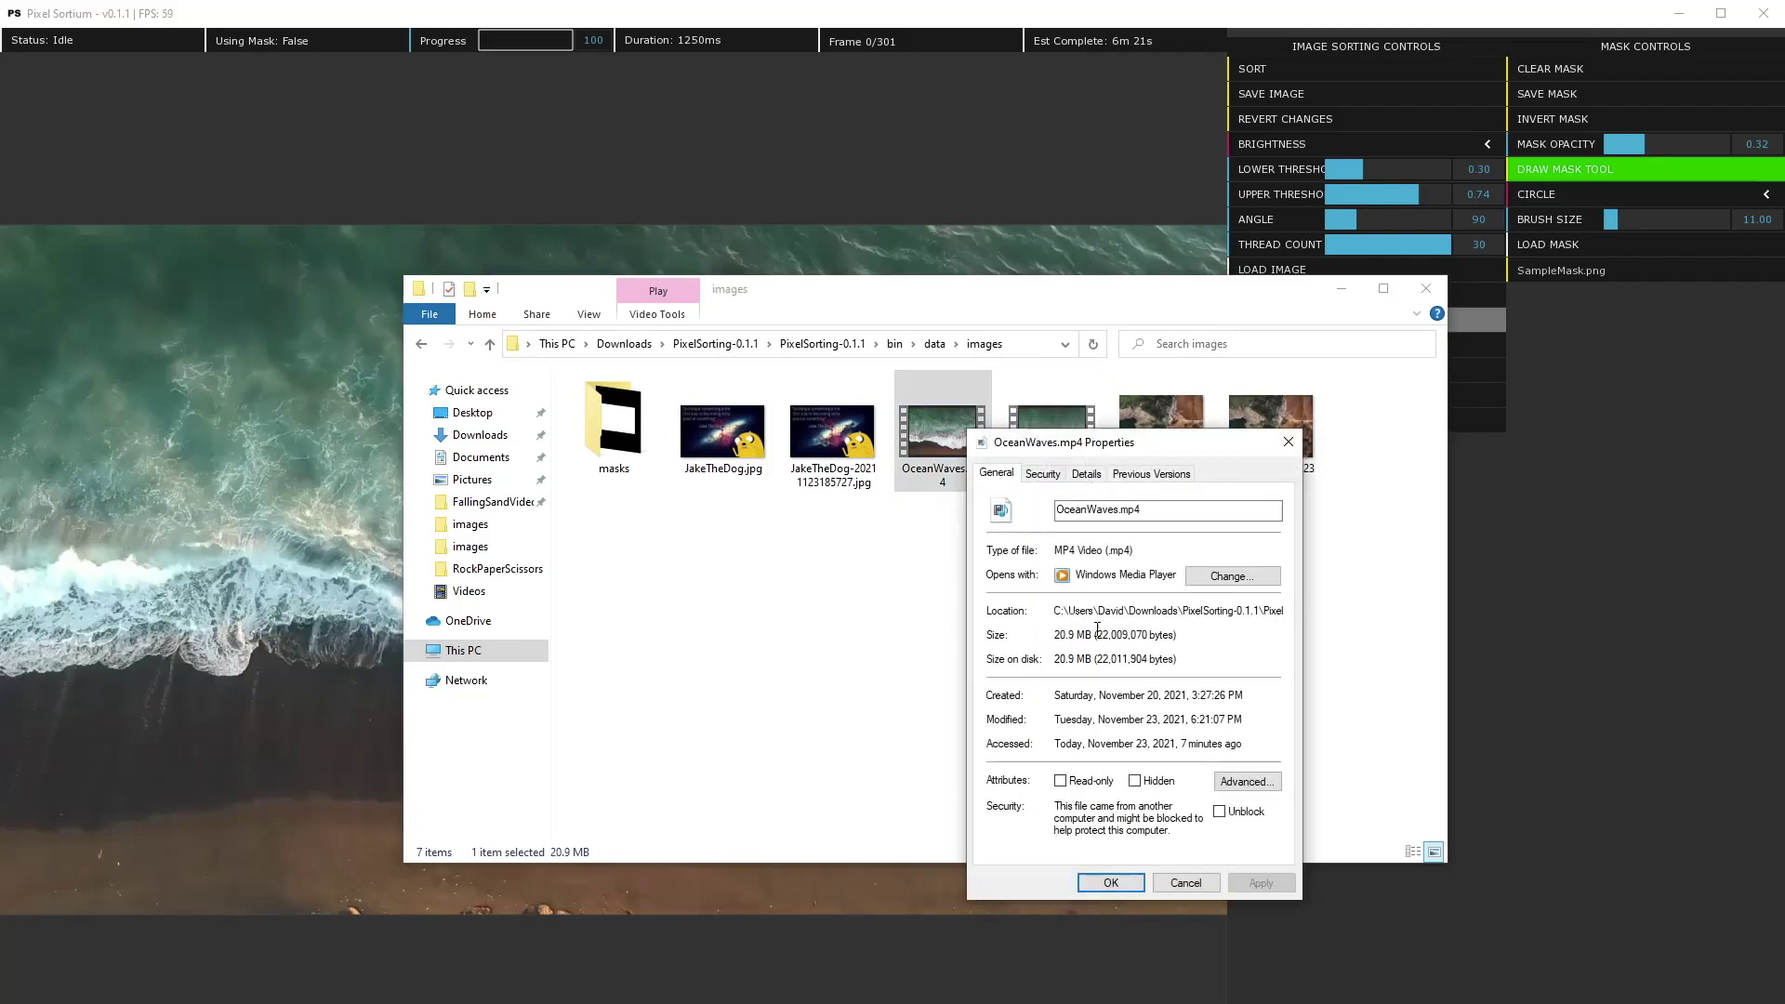
click(1287, 444)
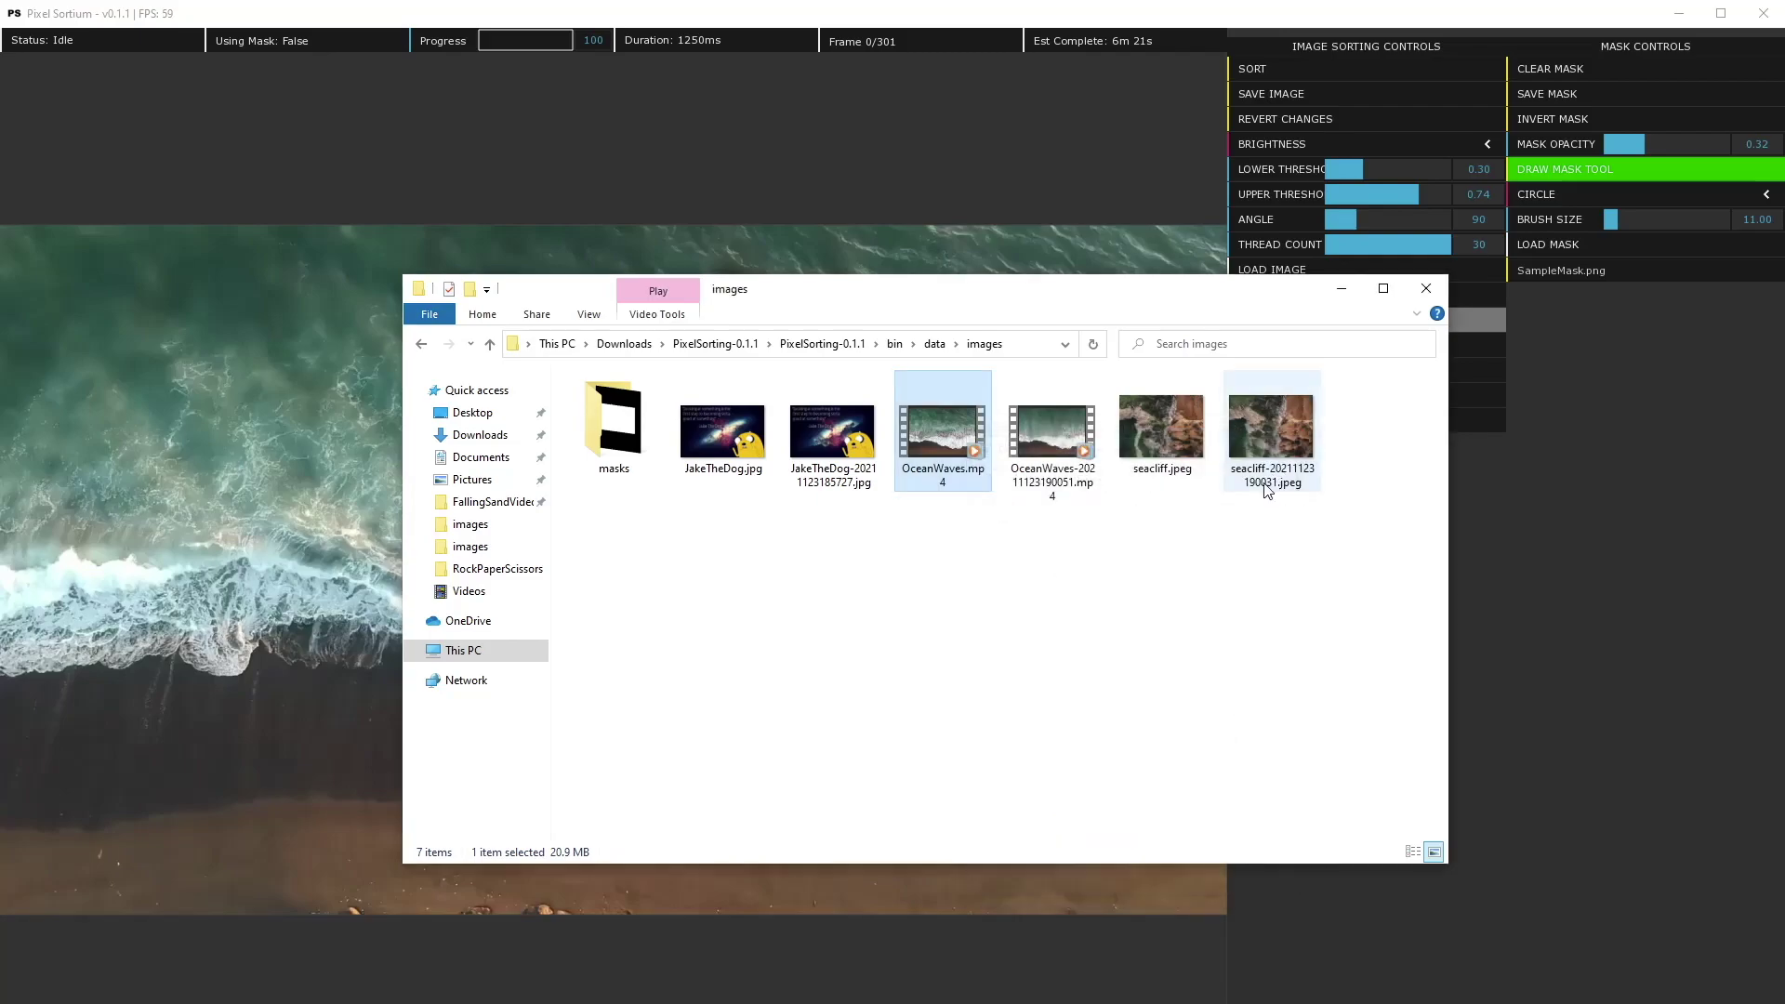
click(1044, 578)
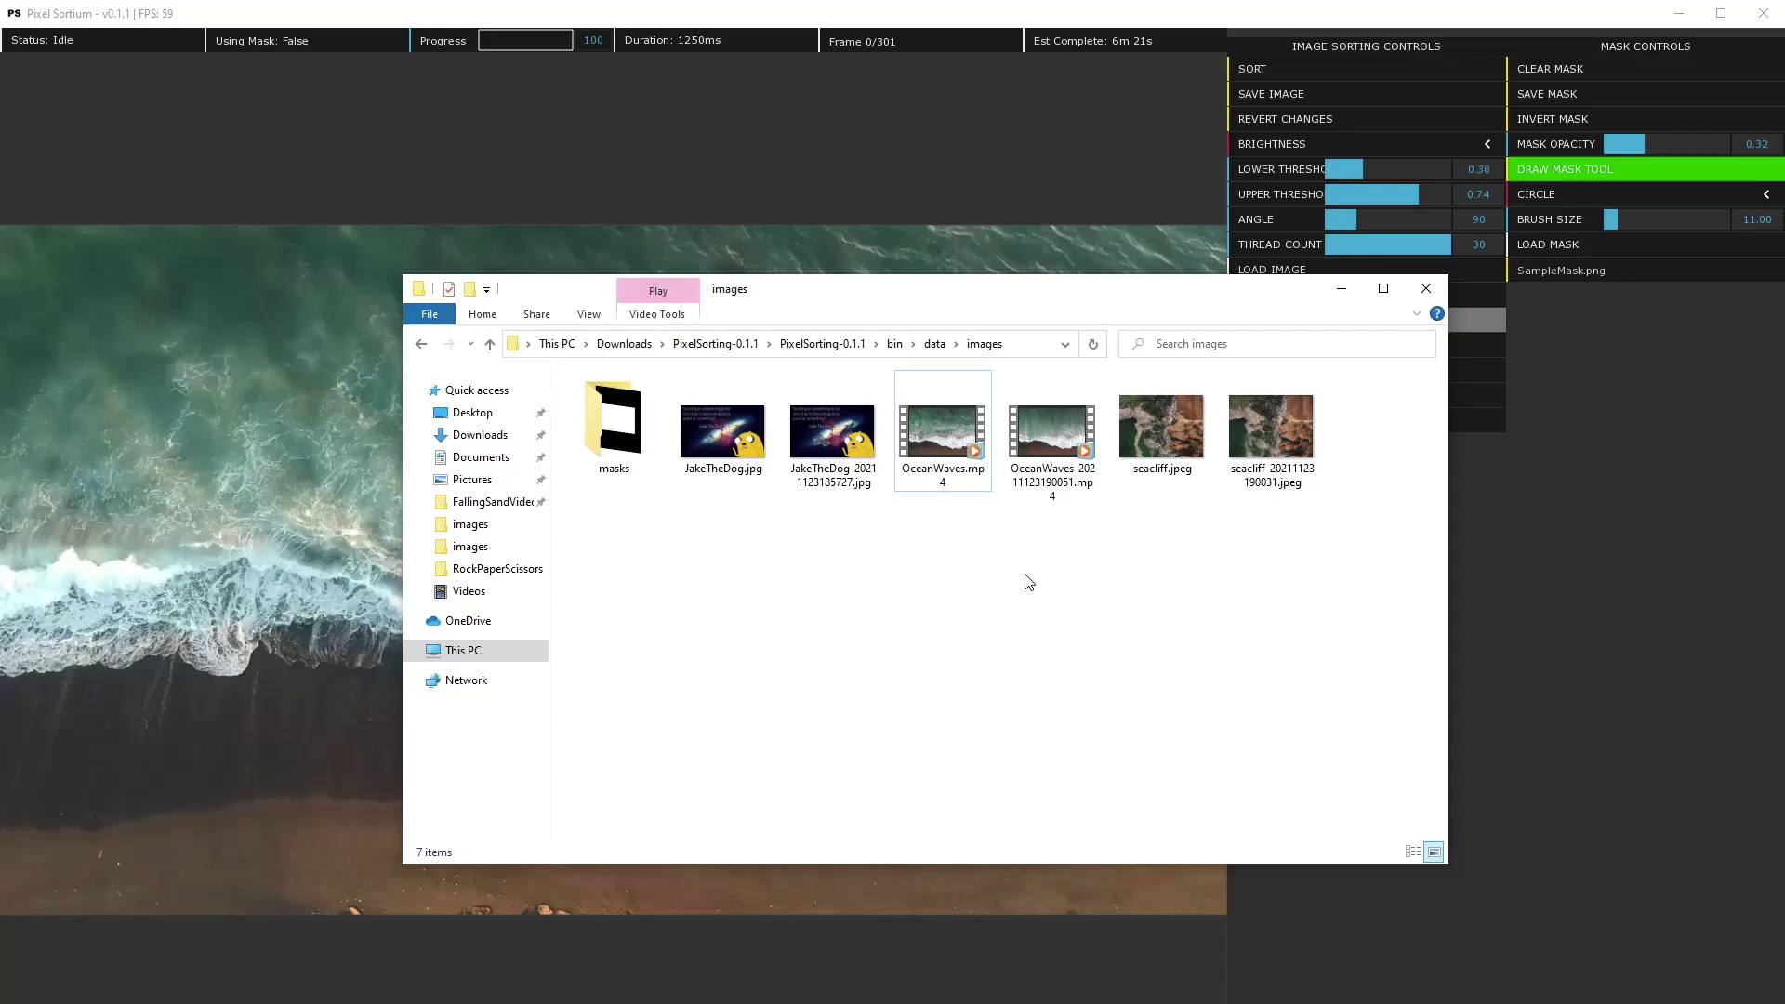
Step: Launch VLC media player and add OceanWaves-20211123190051.mp4 as the source for a media conversion
key(super)
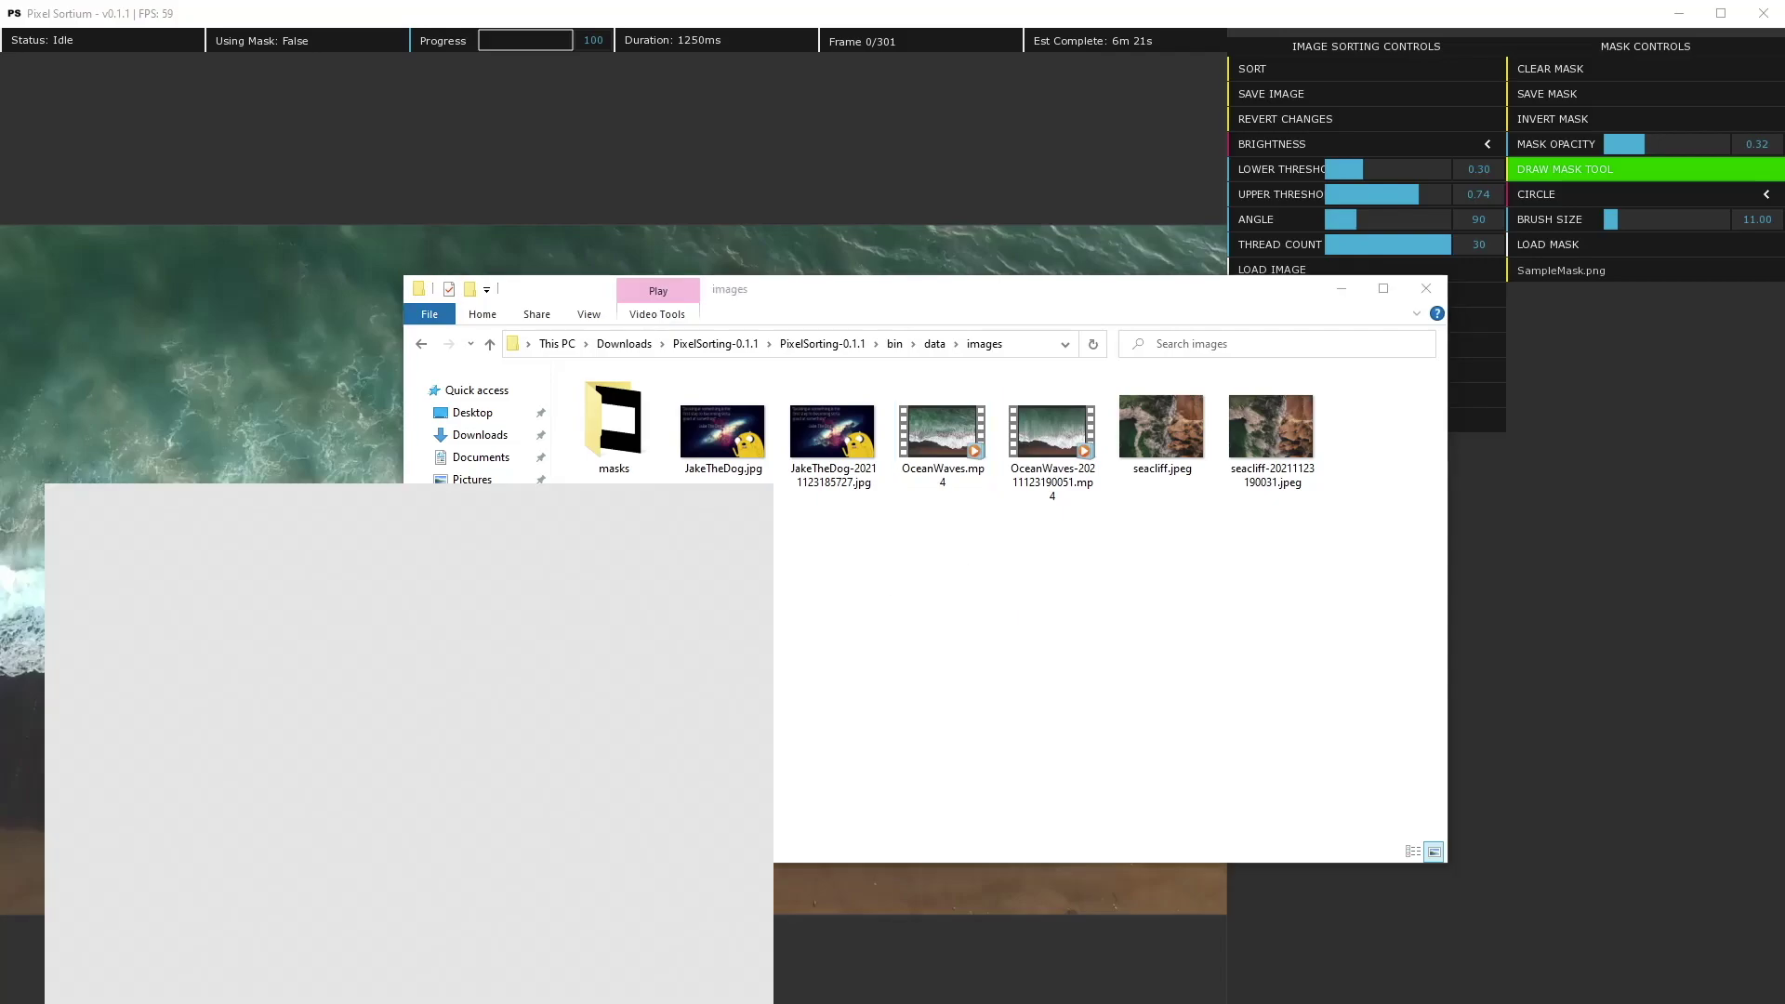
text(vlc)
key(Return)
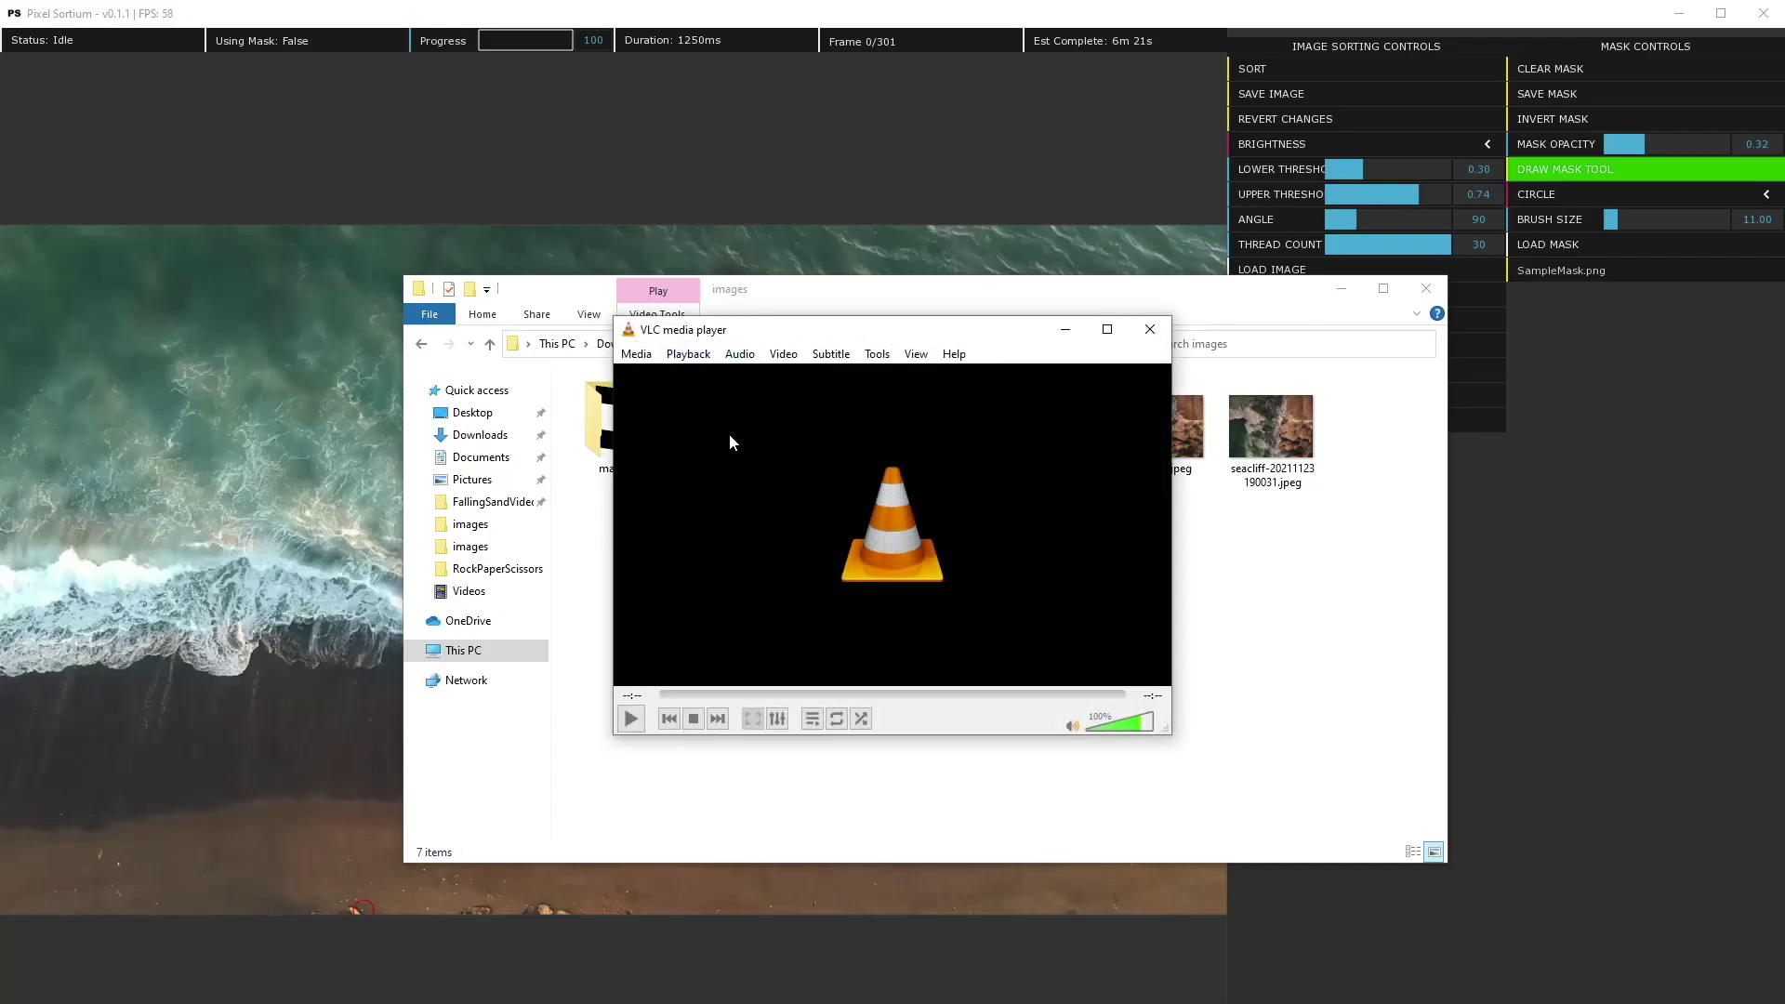
drag(802, 331, 860, 315)
click(695, 340)
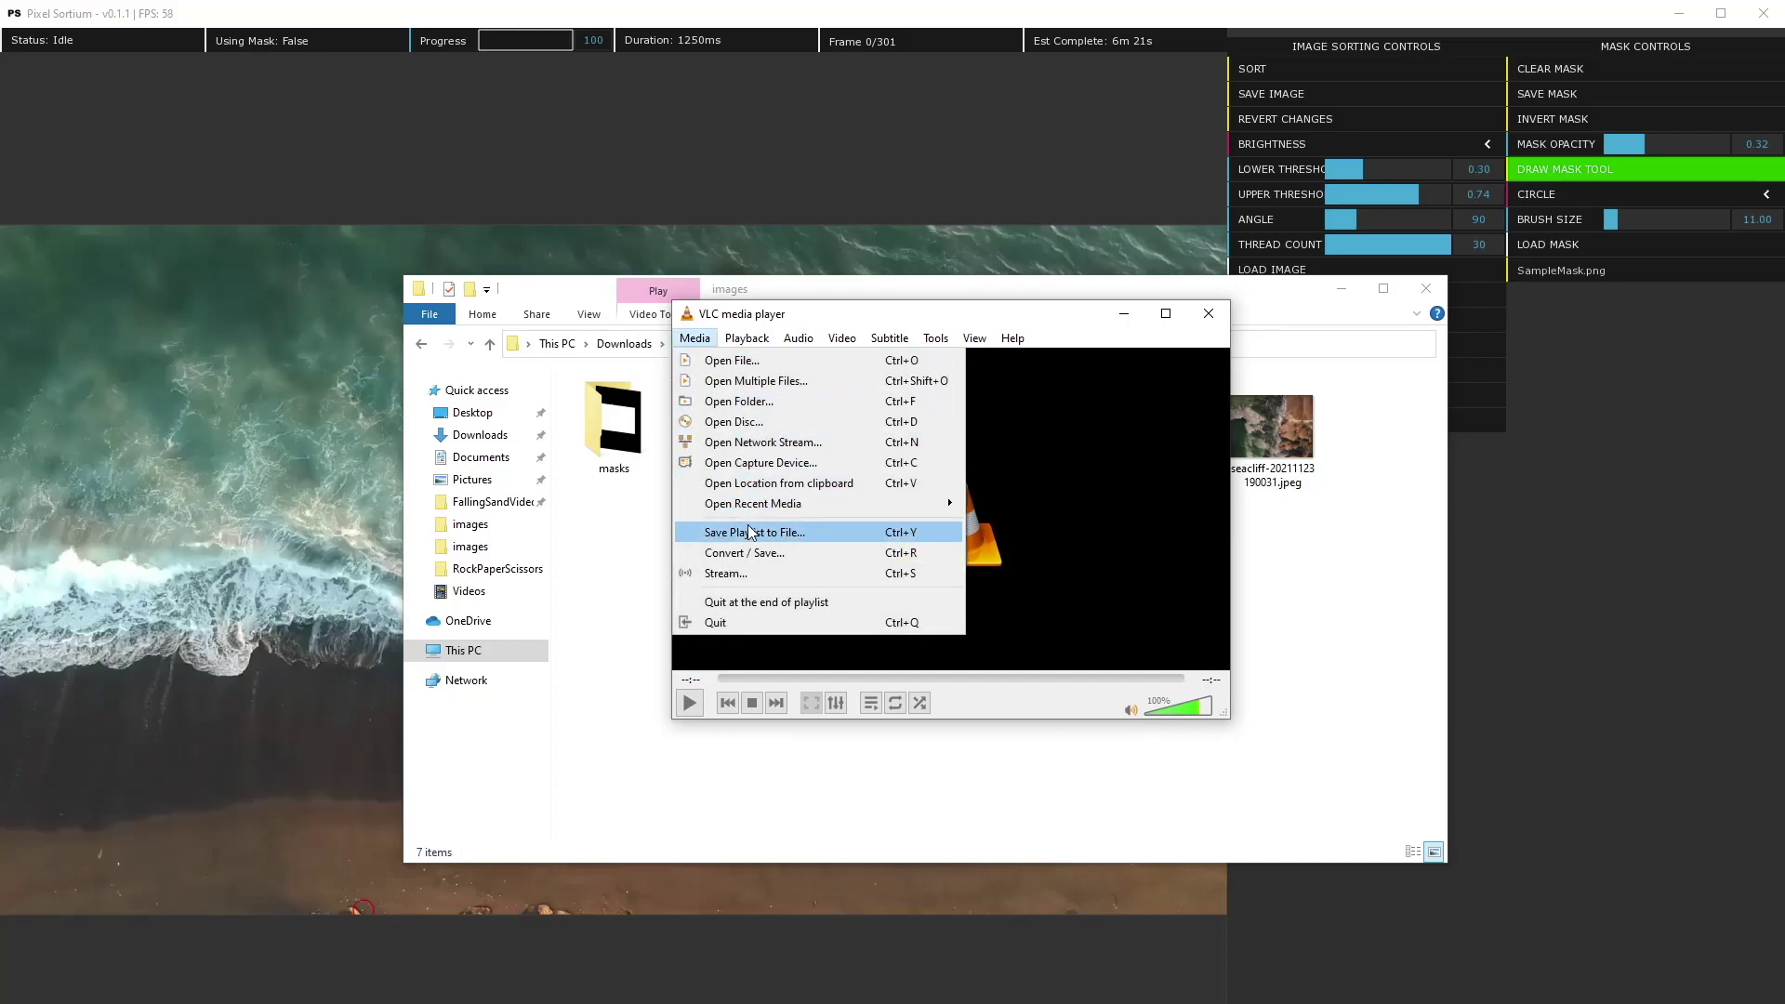
click(798, 554)
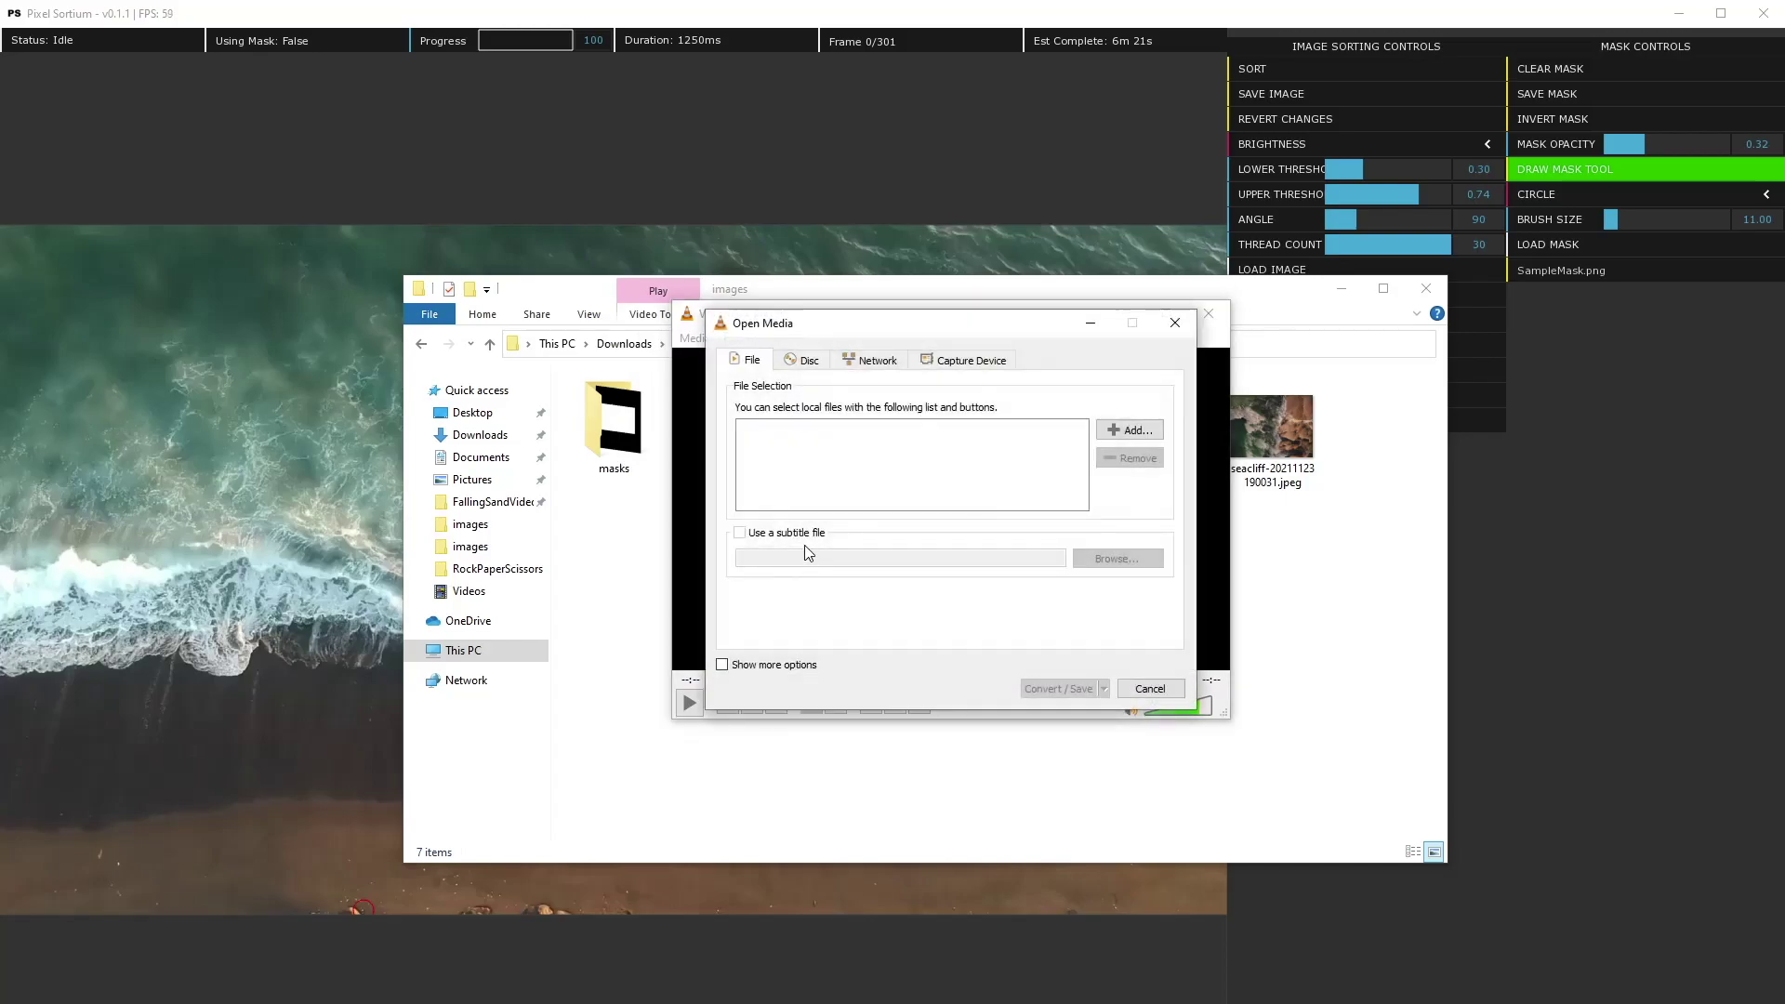
click(1136, 433)
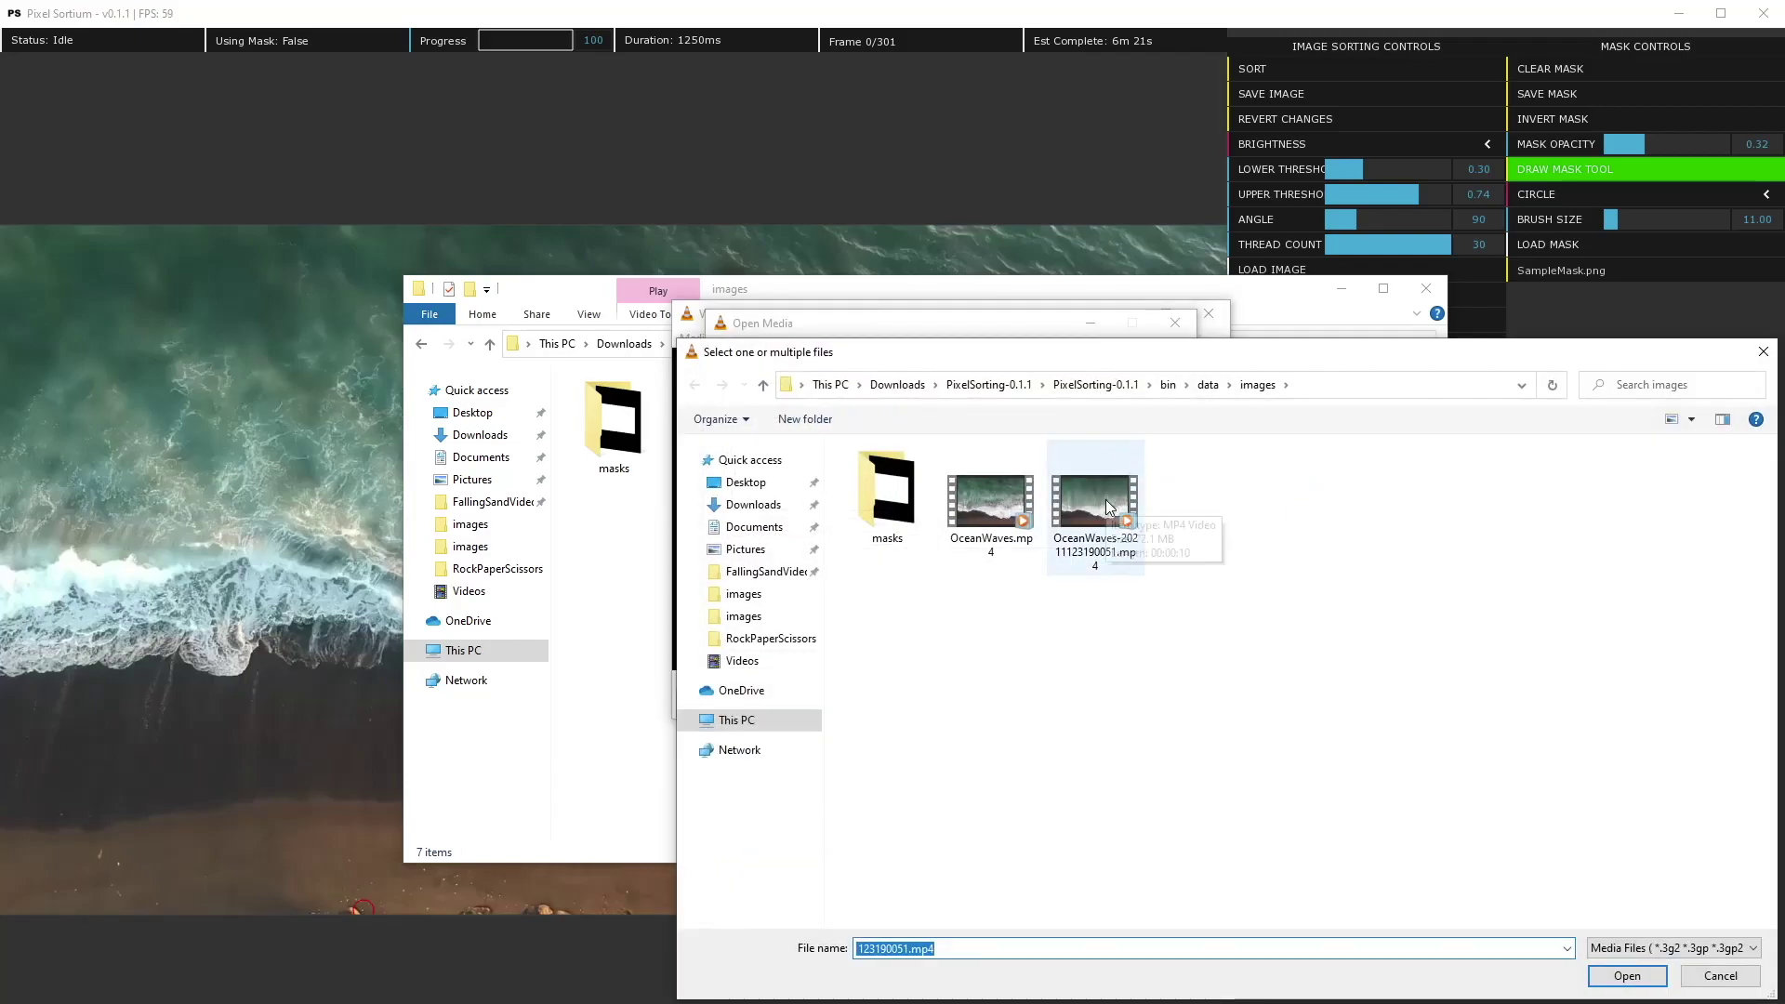
click(1112, 495)
click(1627, 975)
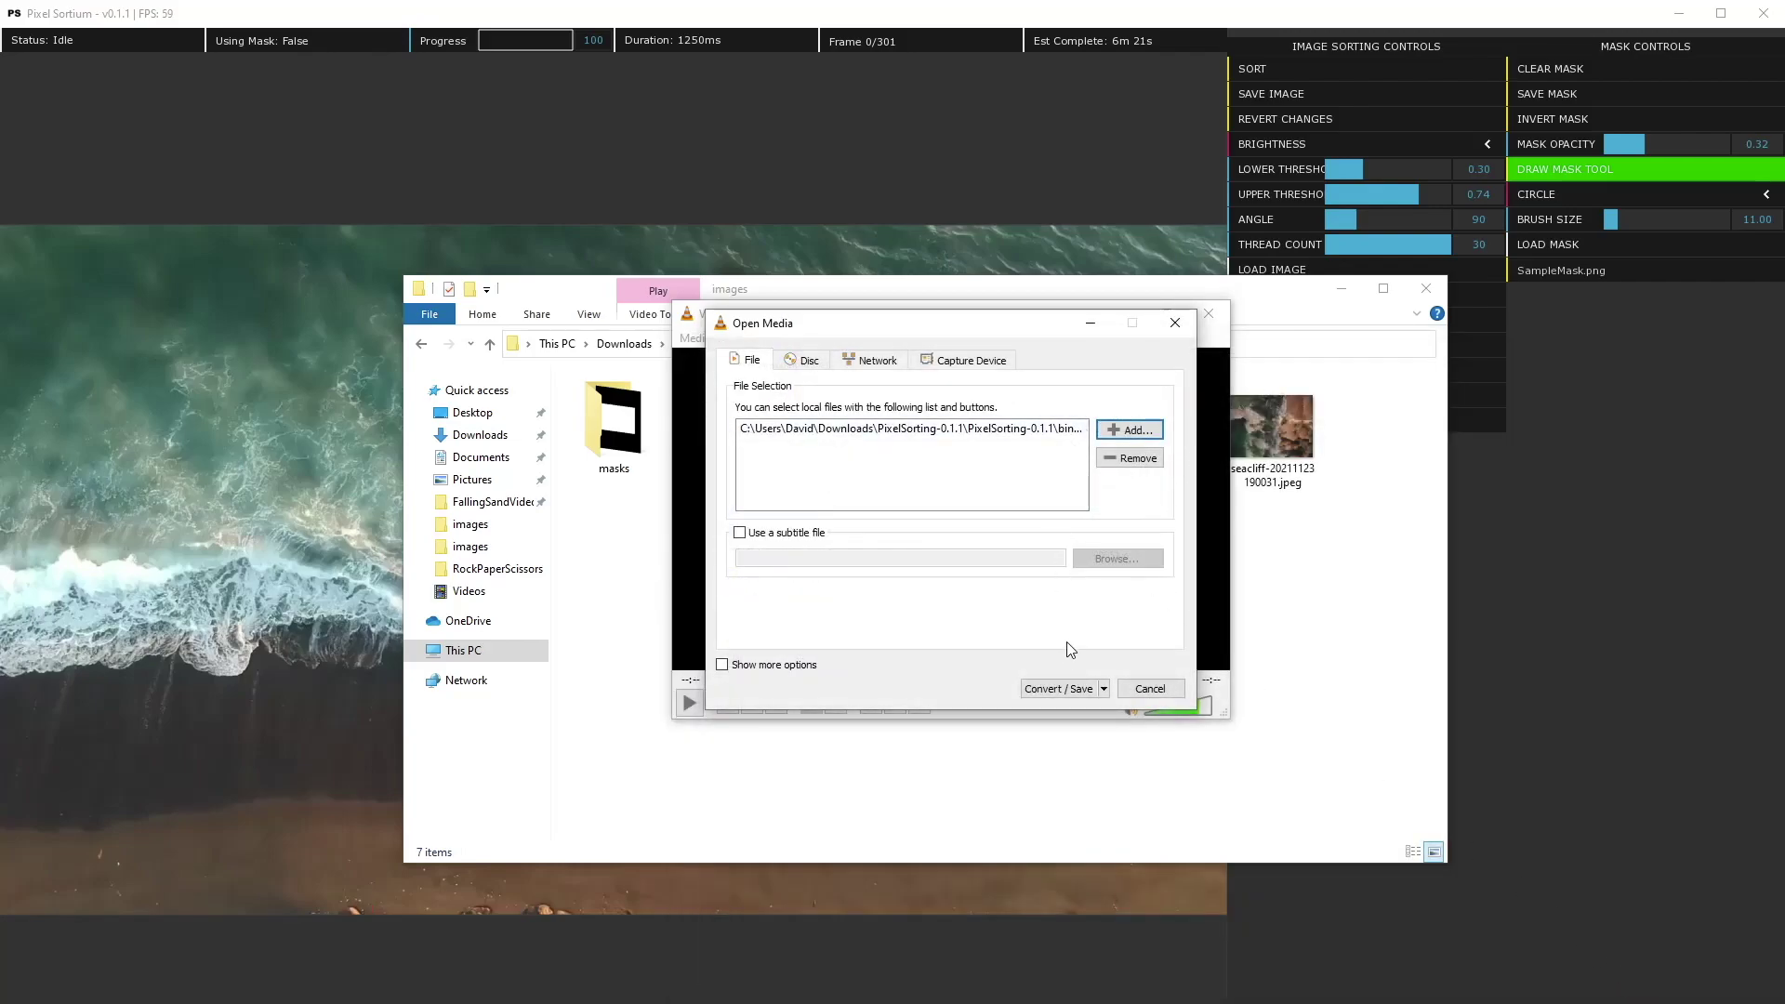
Step: Convert the sorted video with the Video - H.264 + MP3 (MP4) profile, saving it as OceanWavesConverted in the images folder
click(1057, 689)
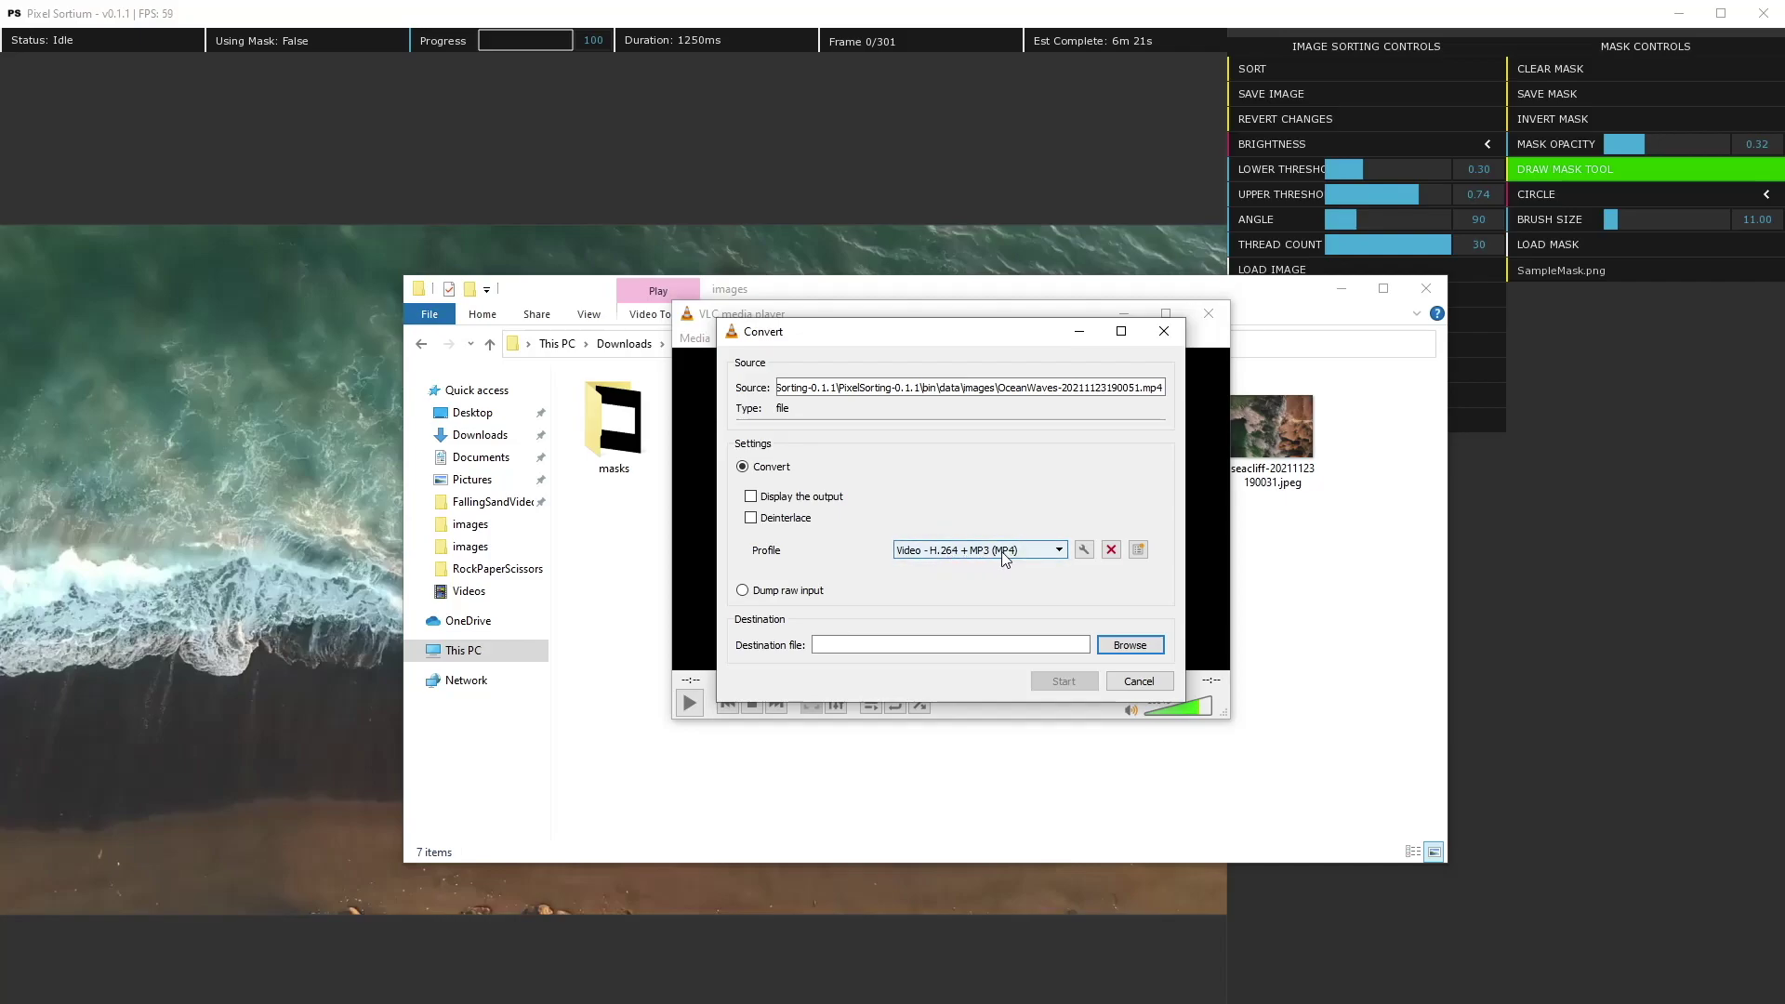
click(940, 555)
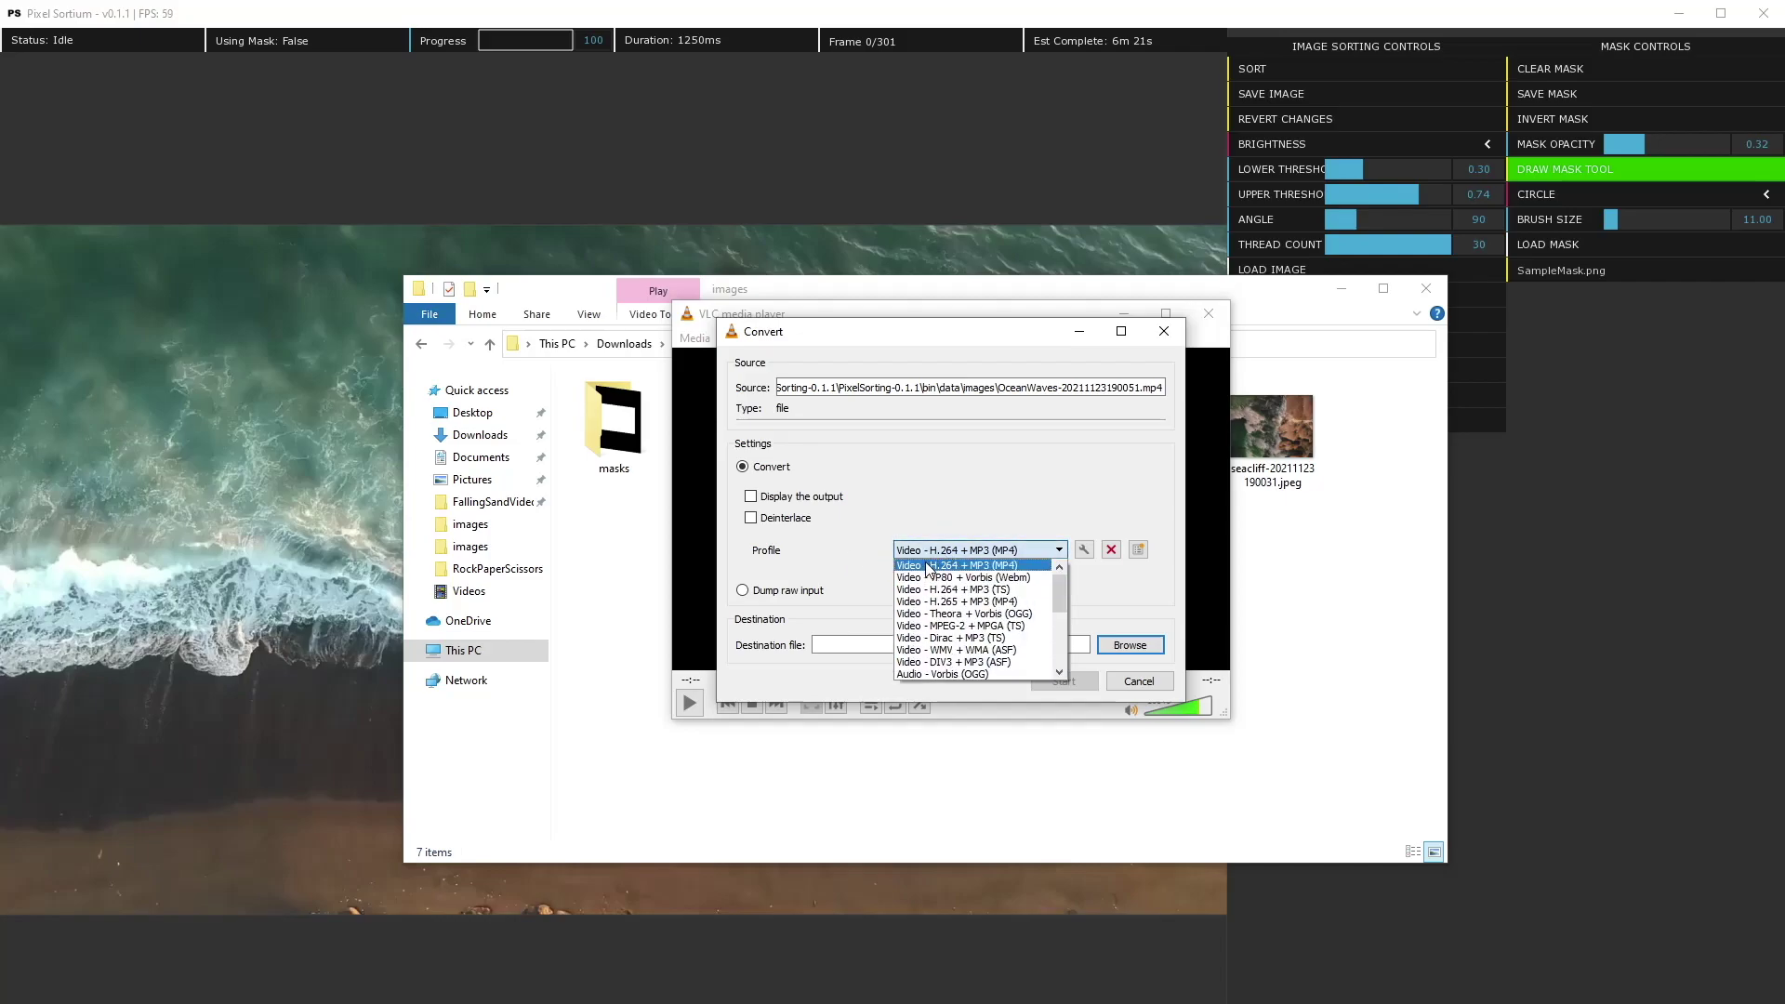
click(926, 563)
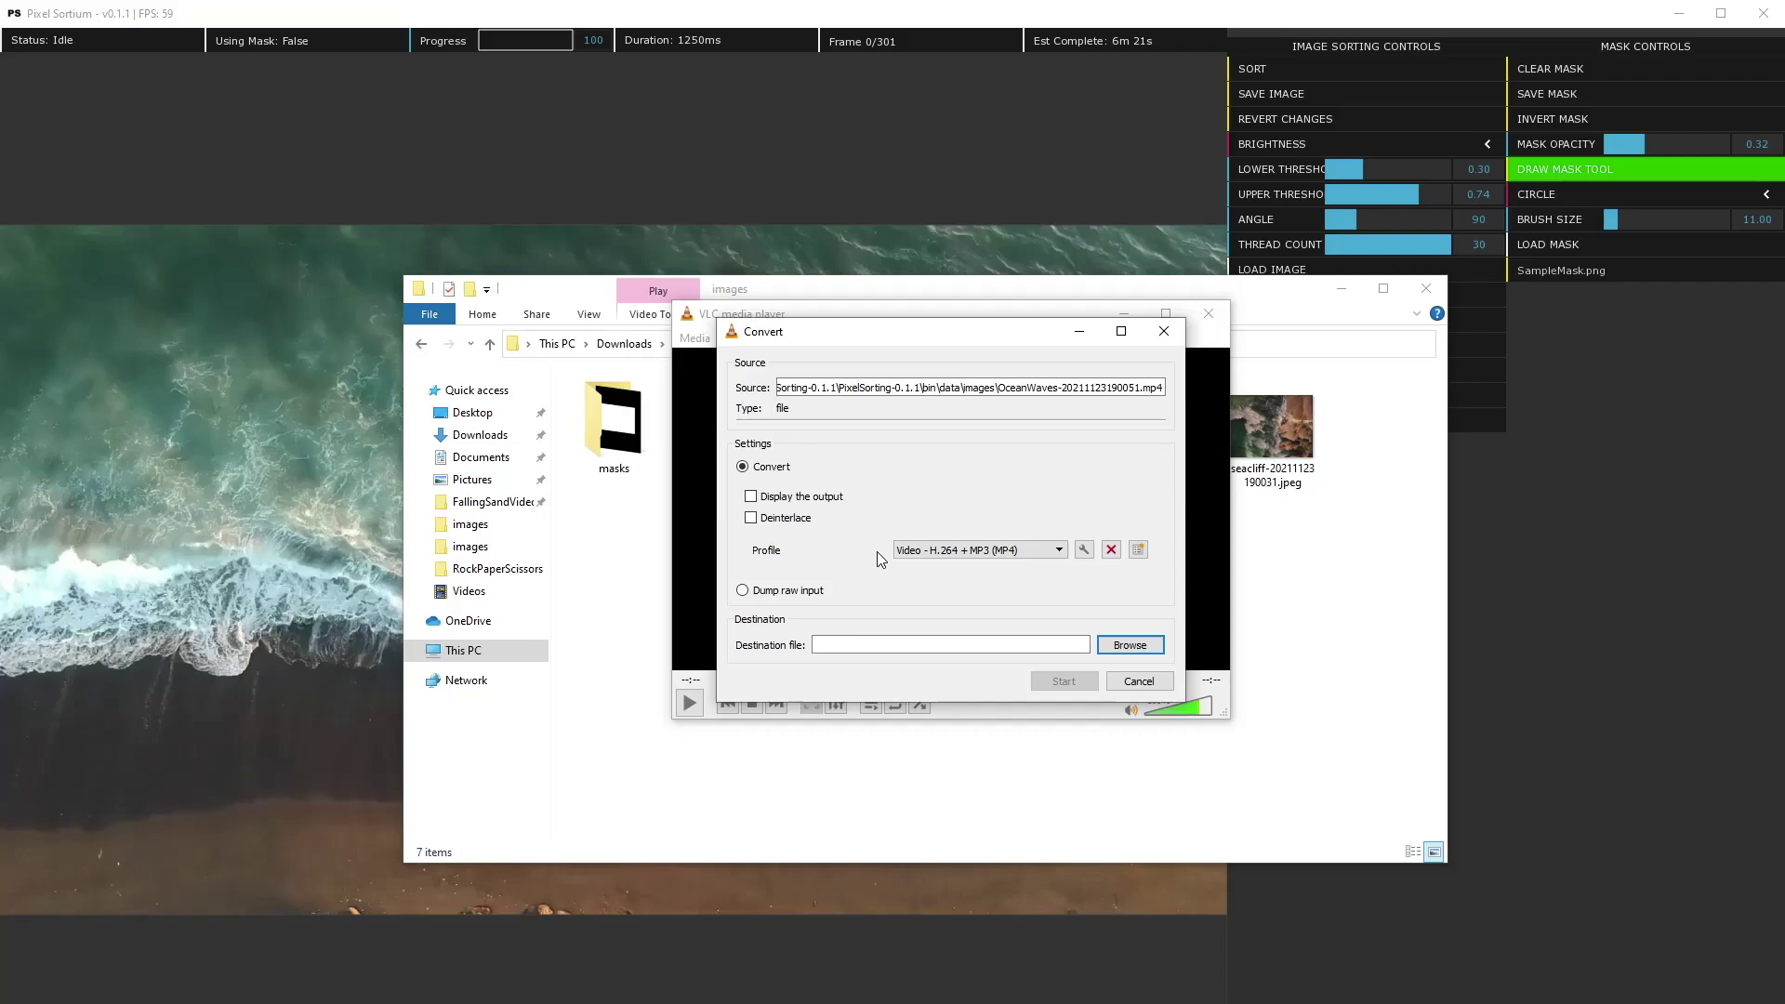
click(1130, 651)
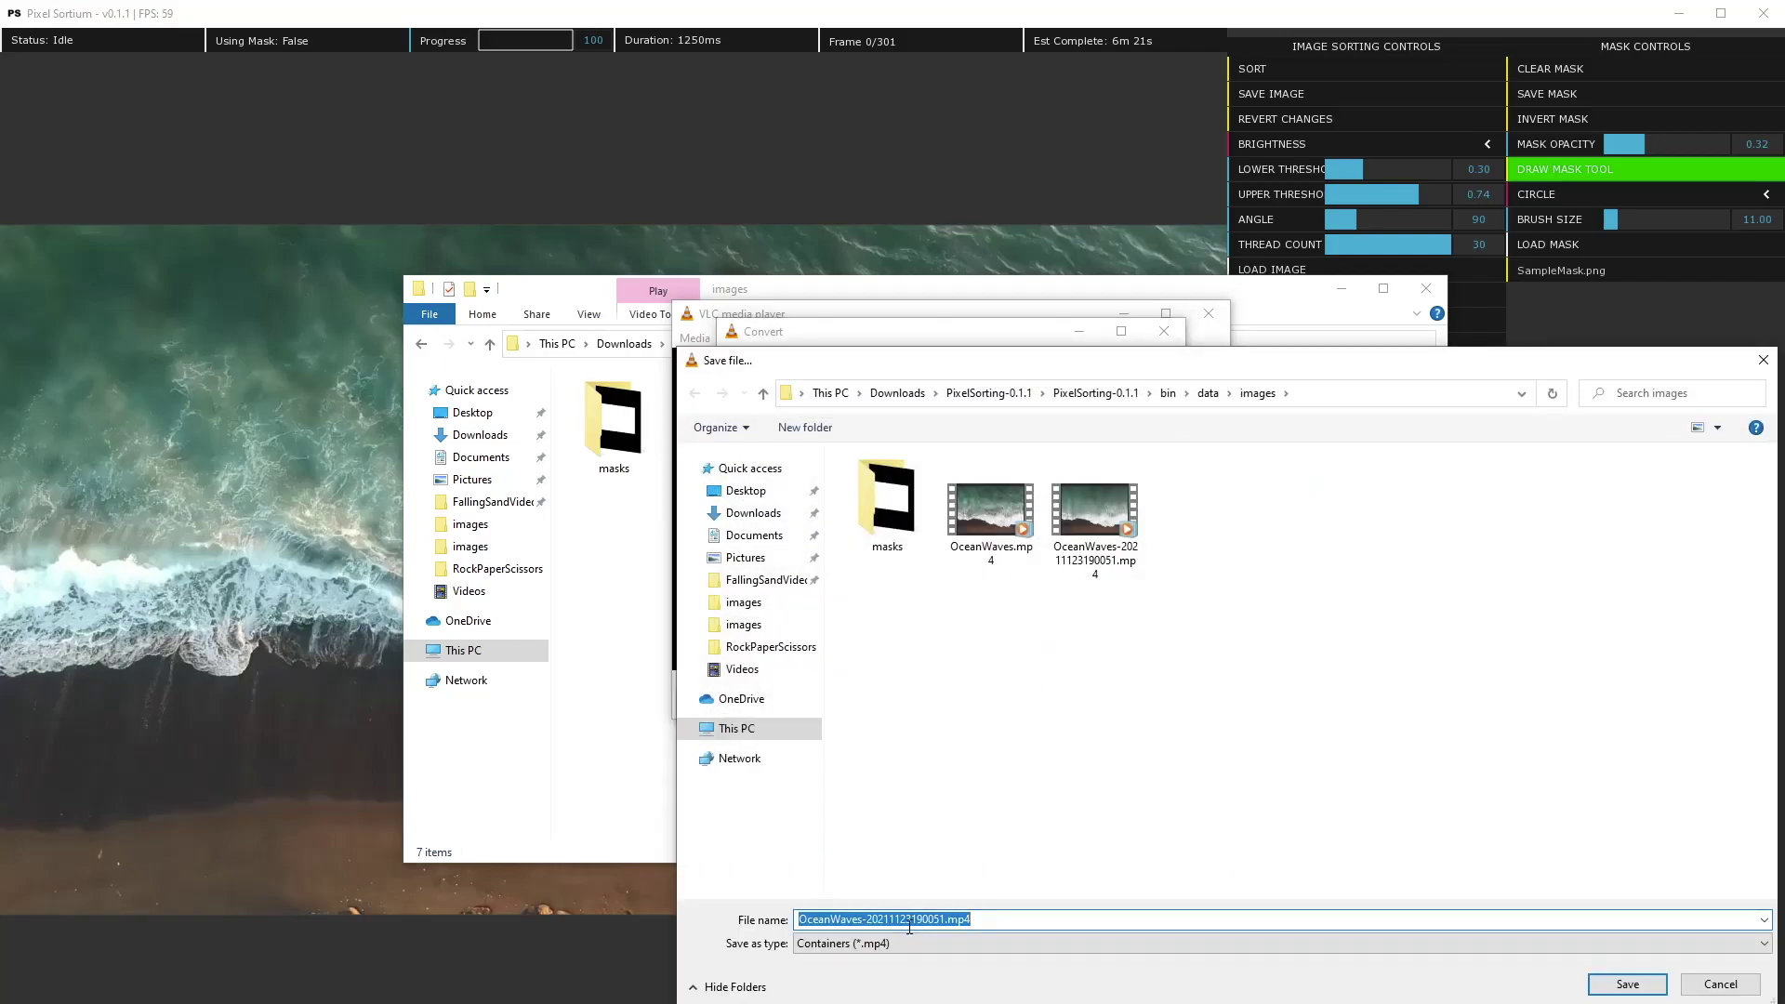
text(OceanWaves)
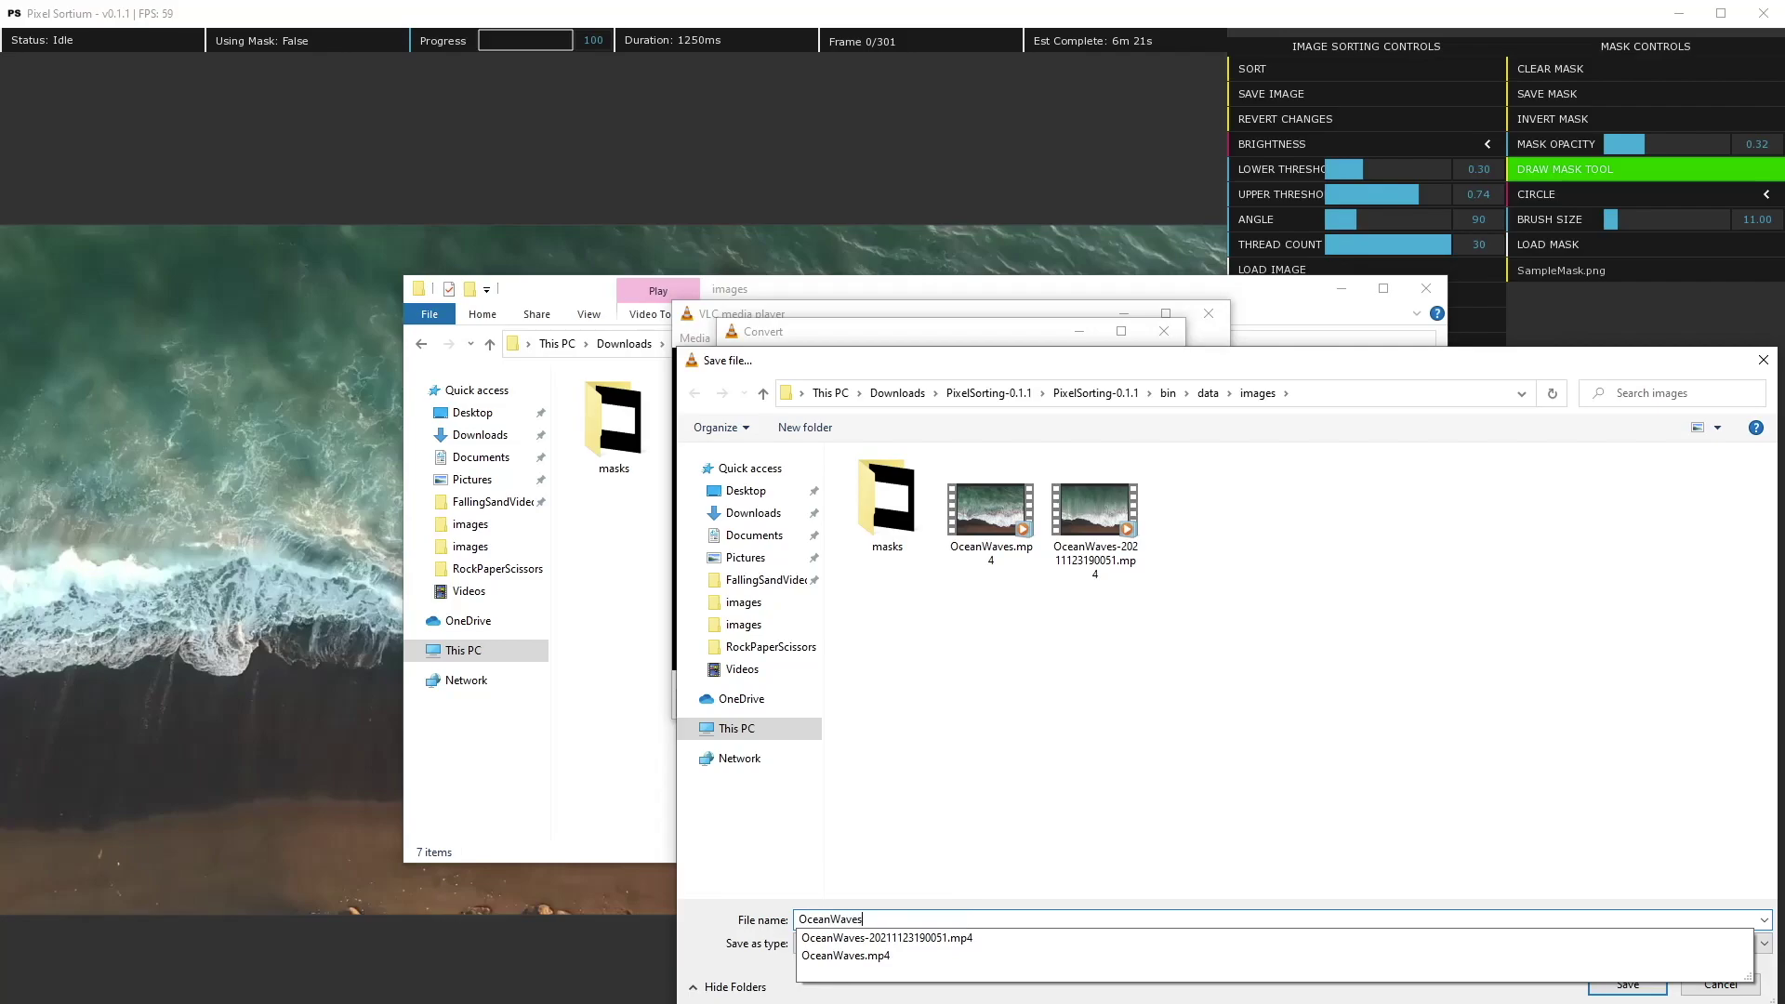
text(Converted)
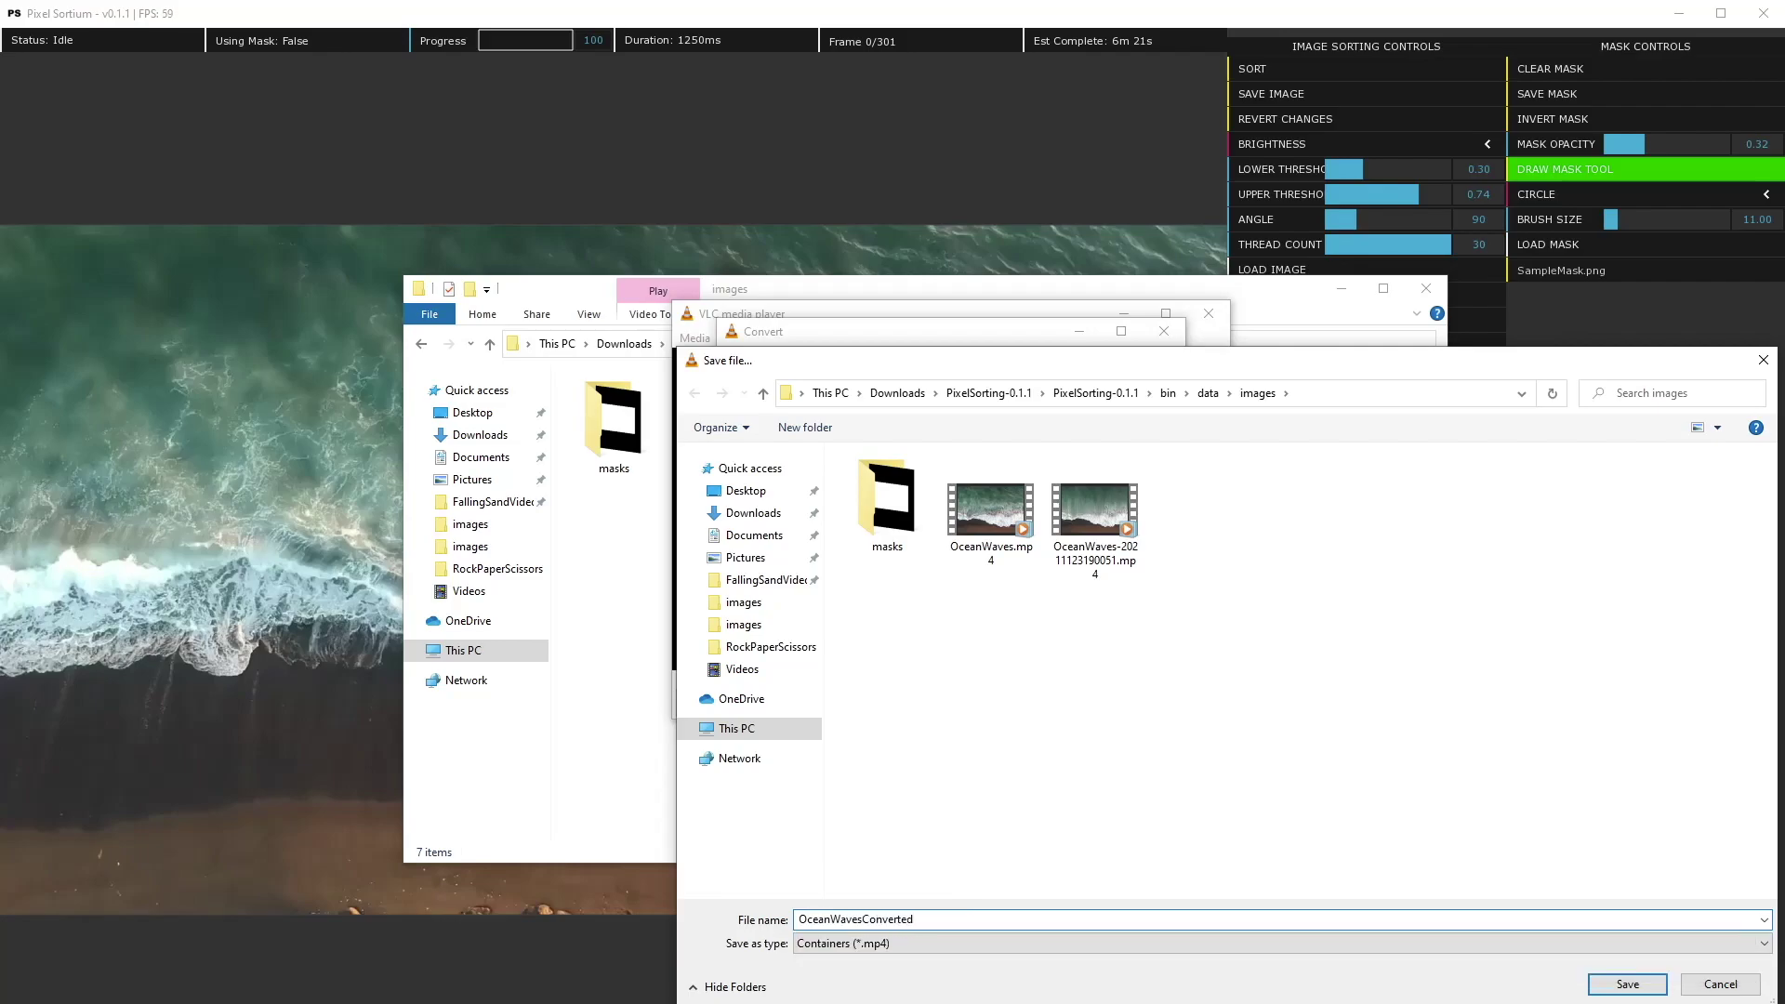
key(Return)
click(1073, 684)
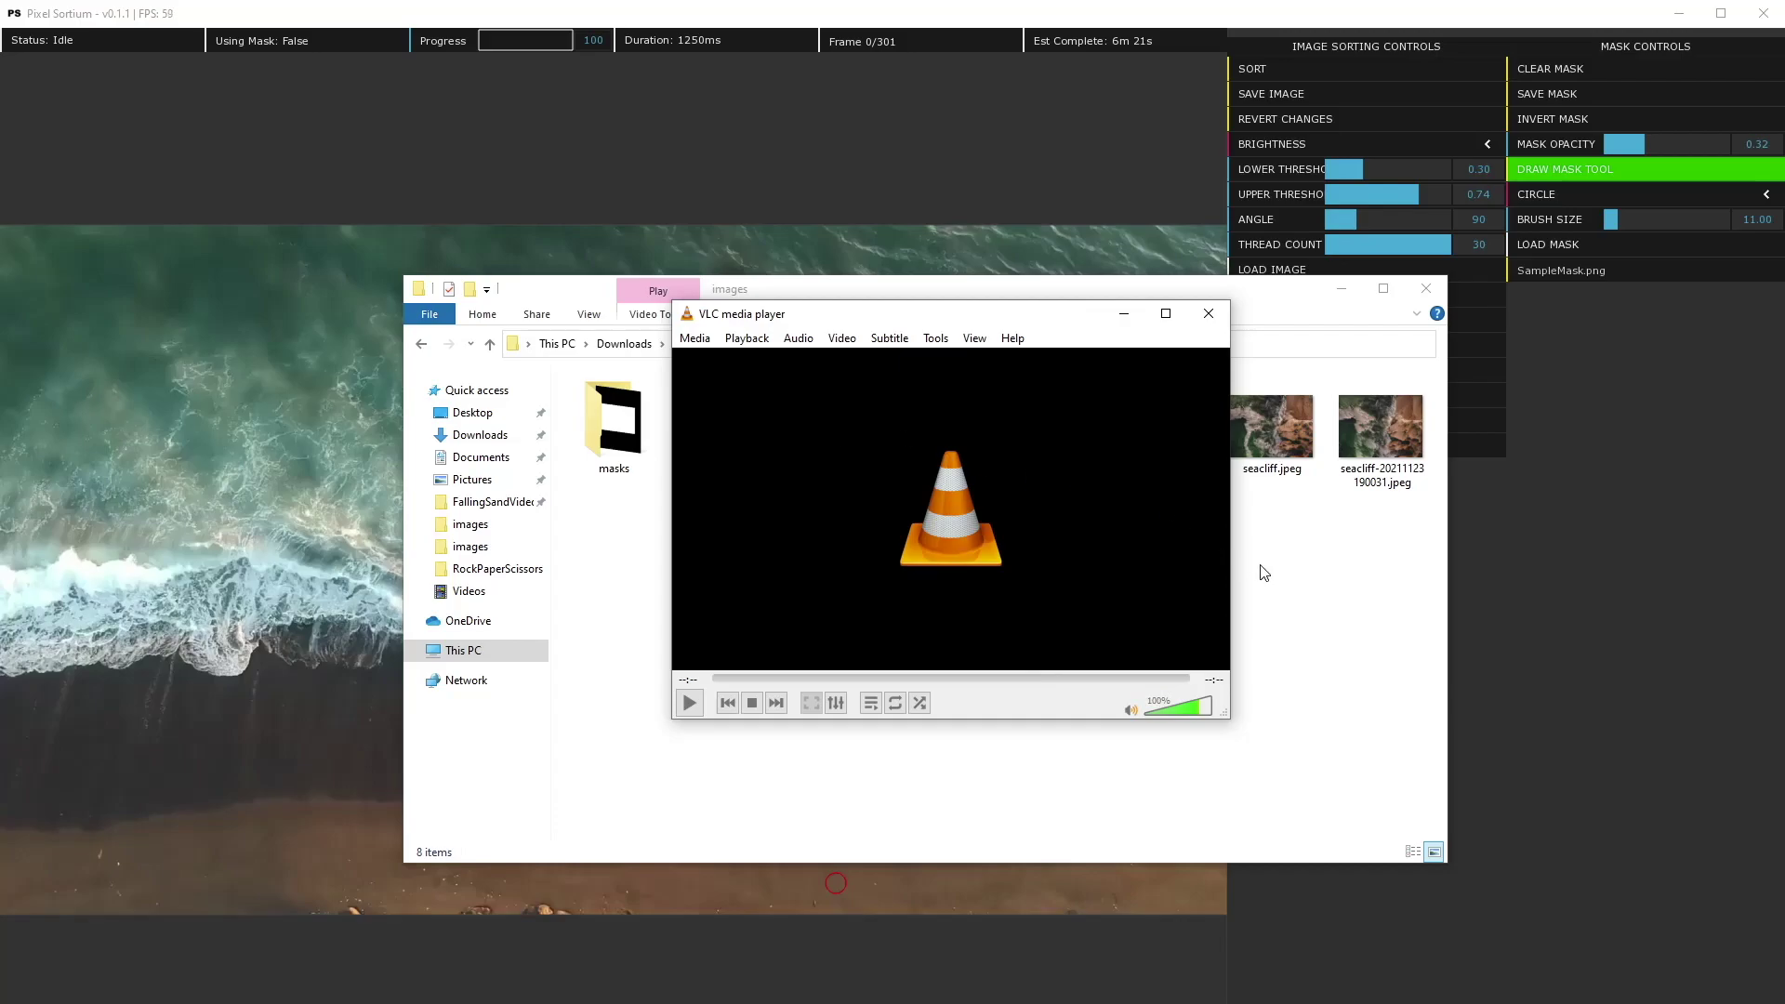
Step: Check the file size of OceanWavesConverted.mp4 in its properties and return to Pixel Sortium
click(1335, 574)
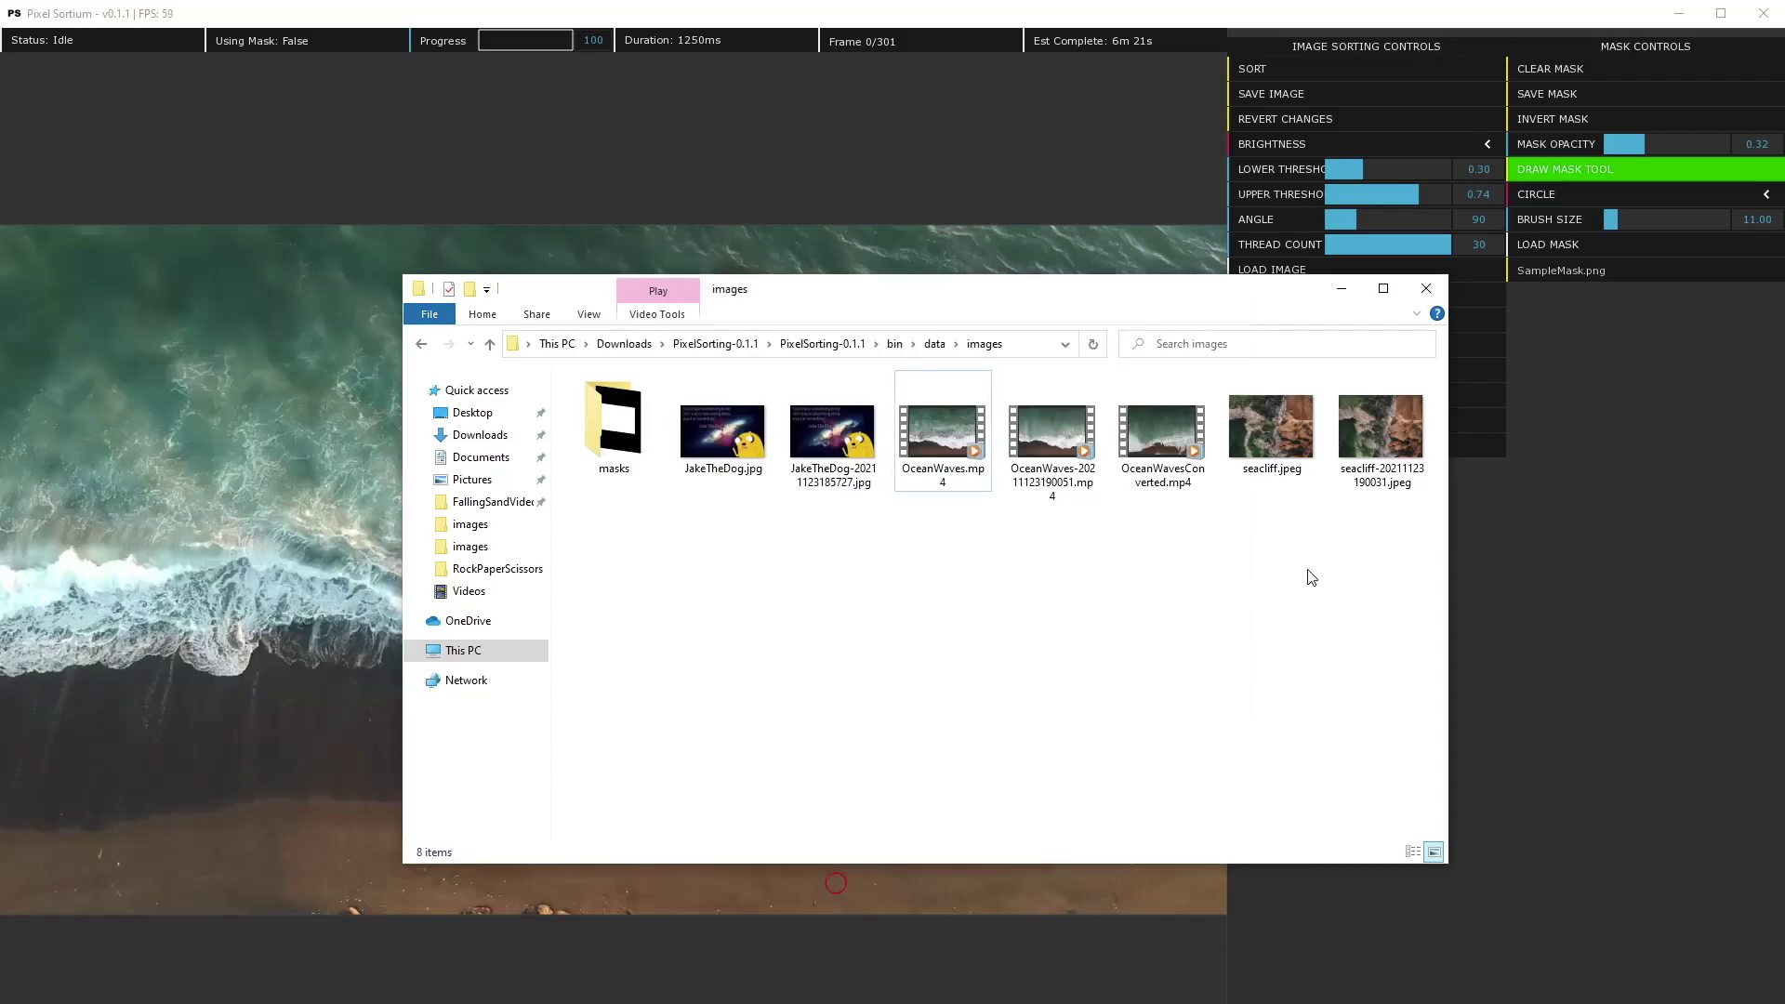
click(1153, 454)
right_click(1179, 437)
click(1238, 790)
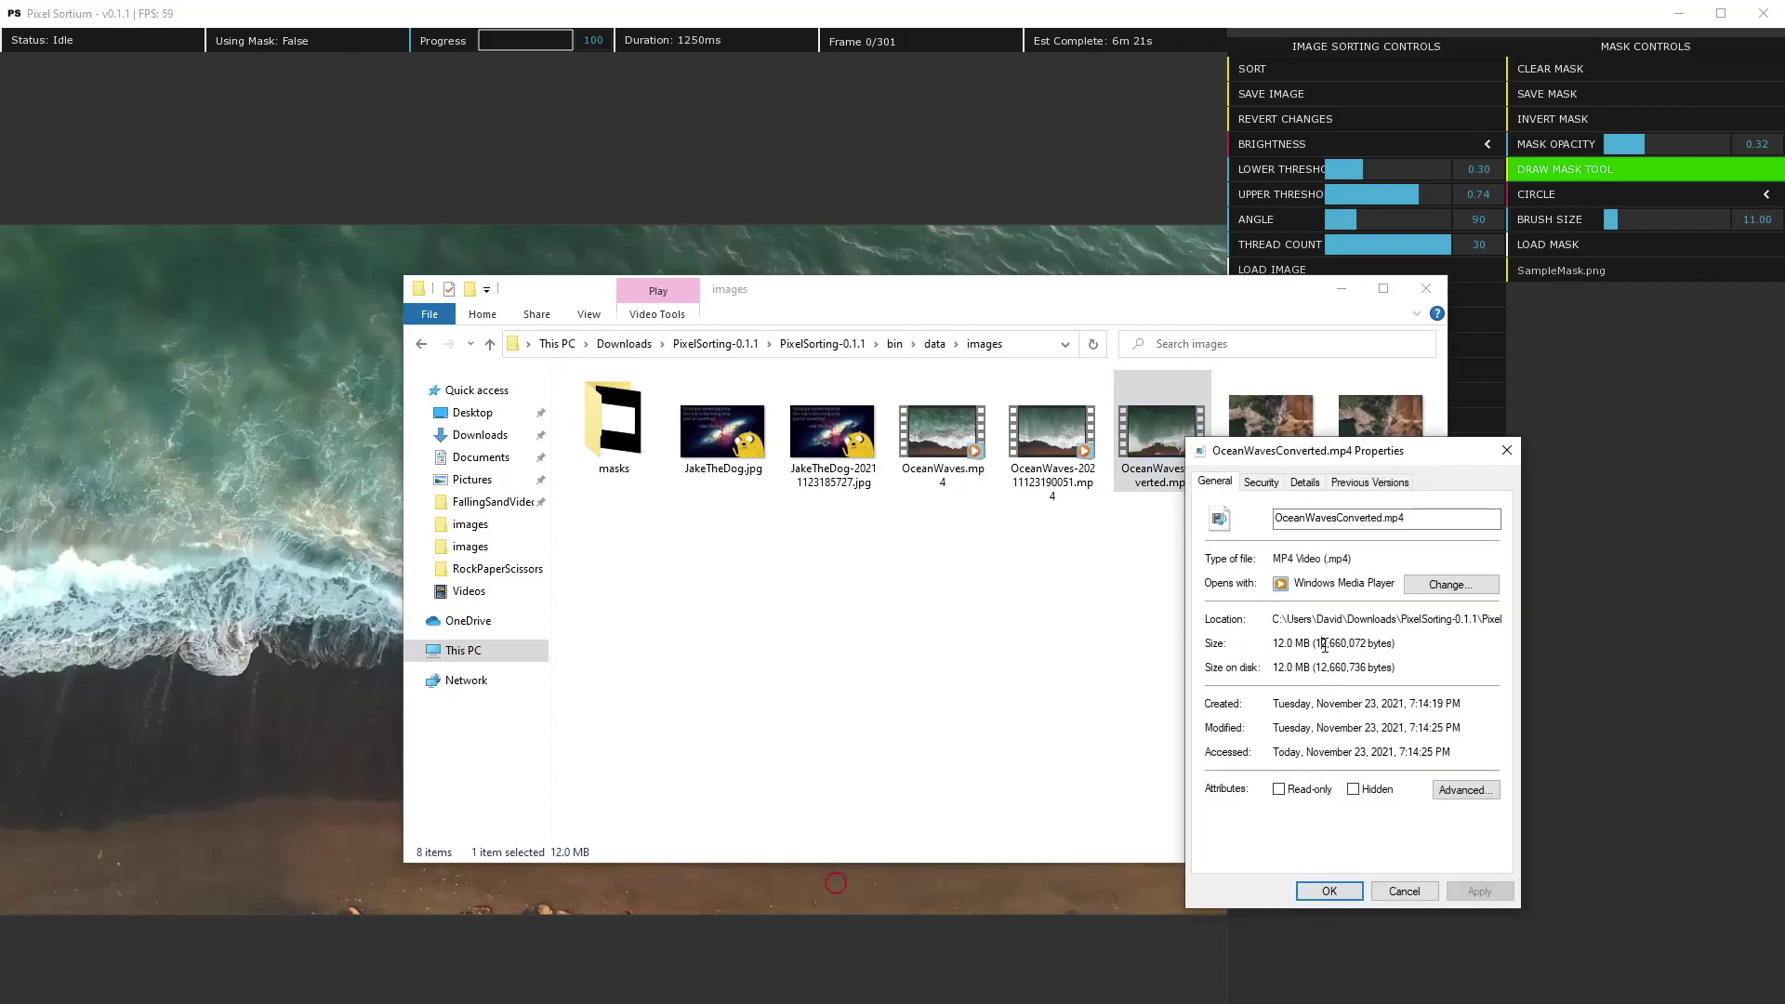
click(1356, 898)
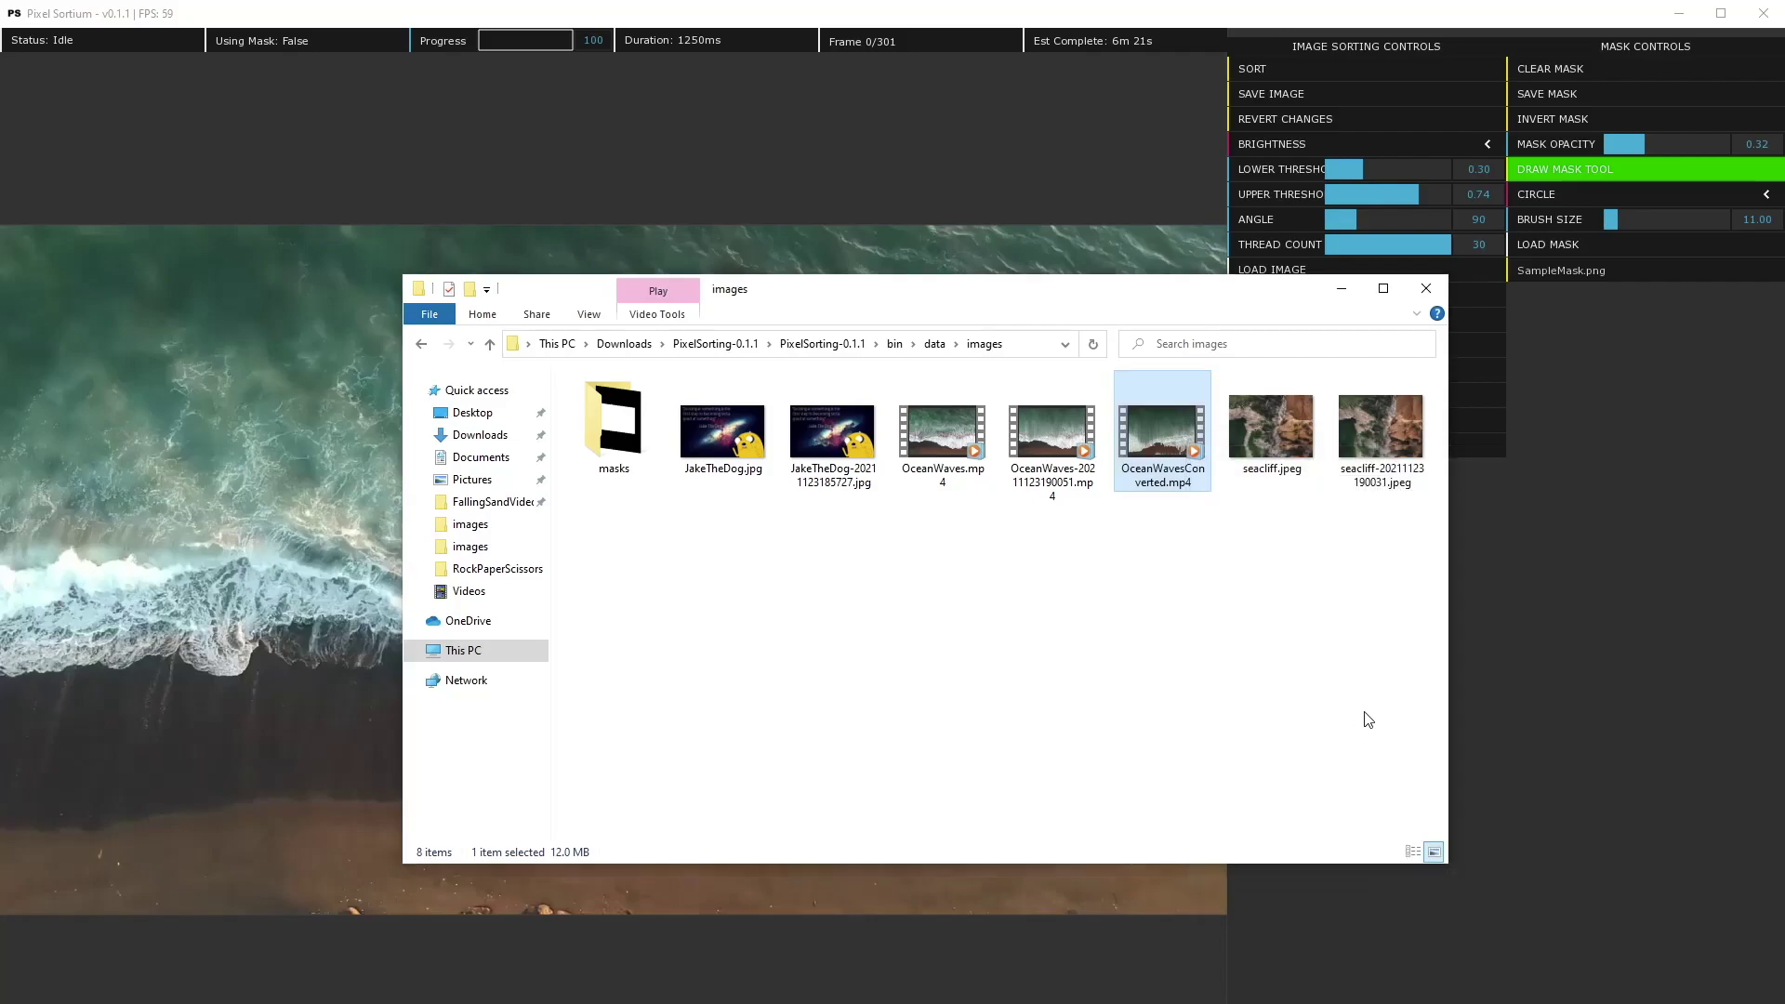
click(1537, 616)
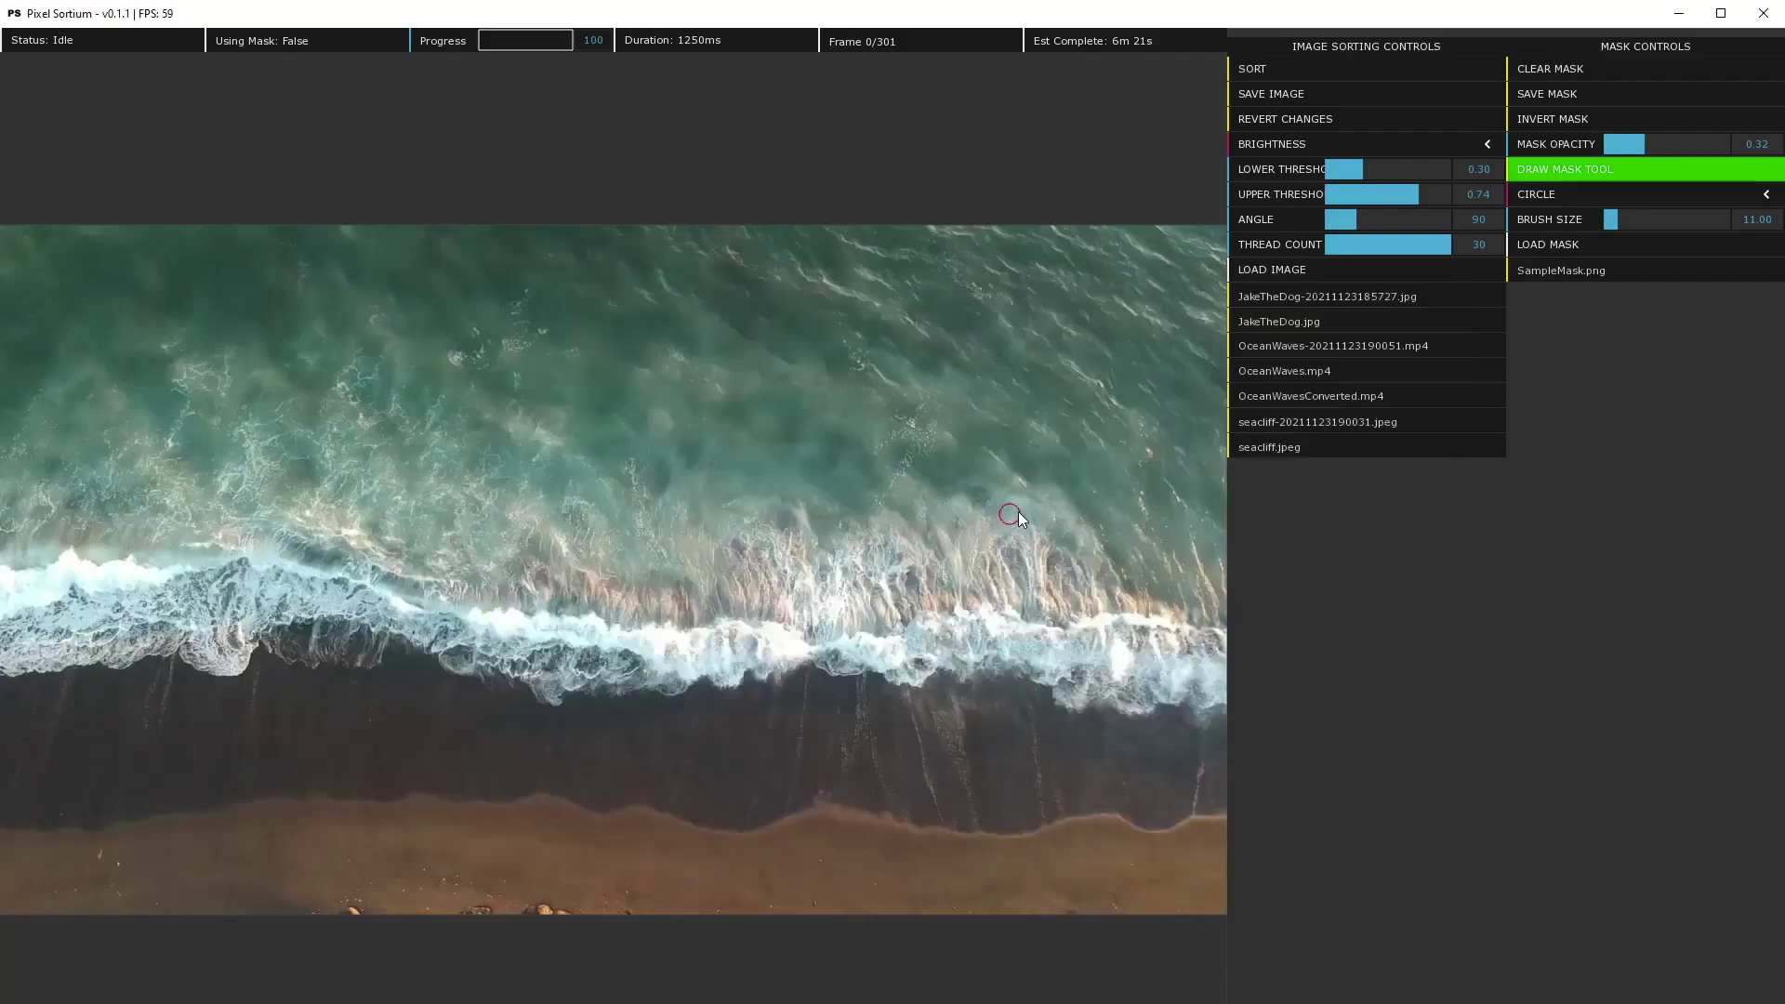